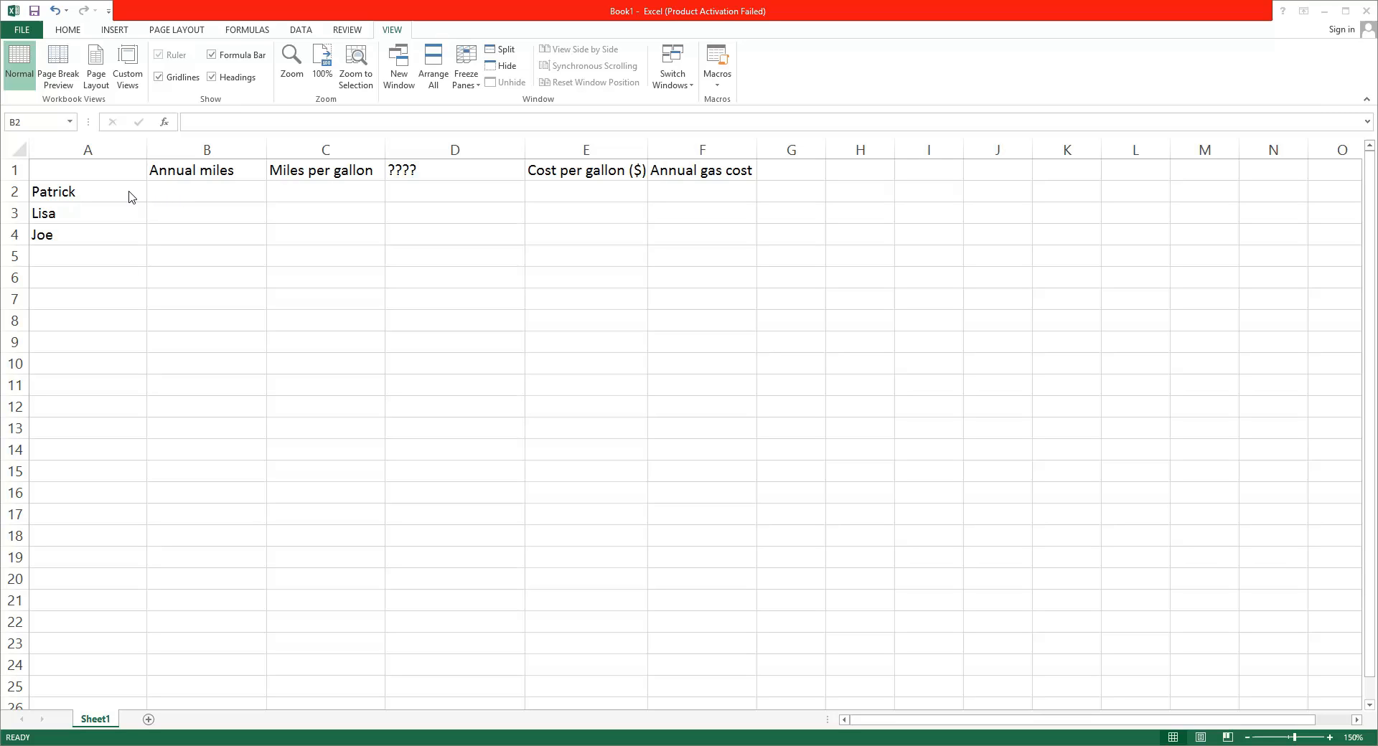
Review the names in column A along with the Annual miles and Annual gas cost headings
left_click(93, 197)
left_click(90, 215)
left_click(91, 240)
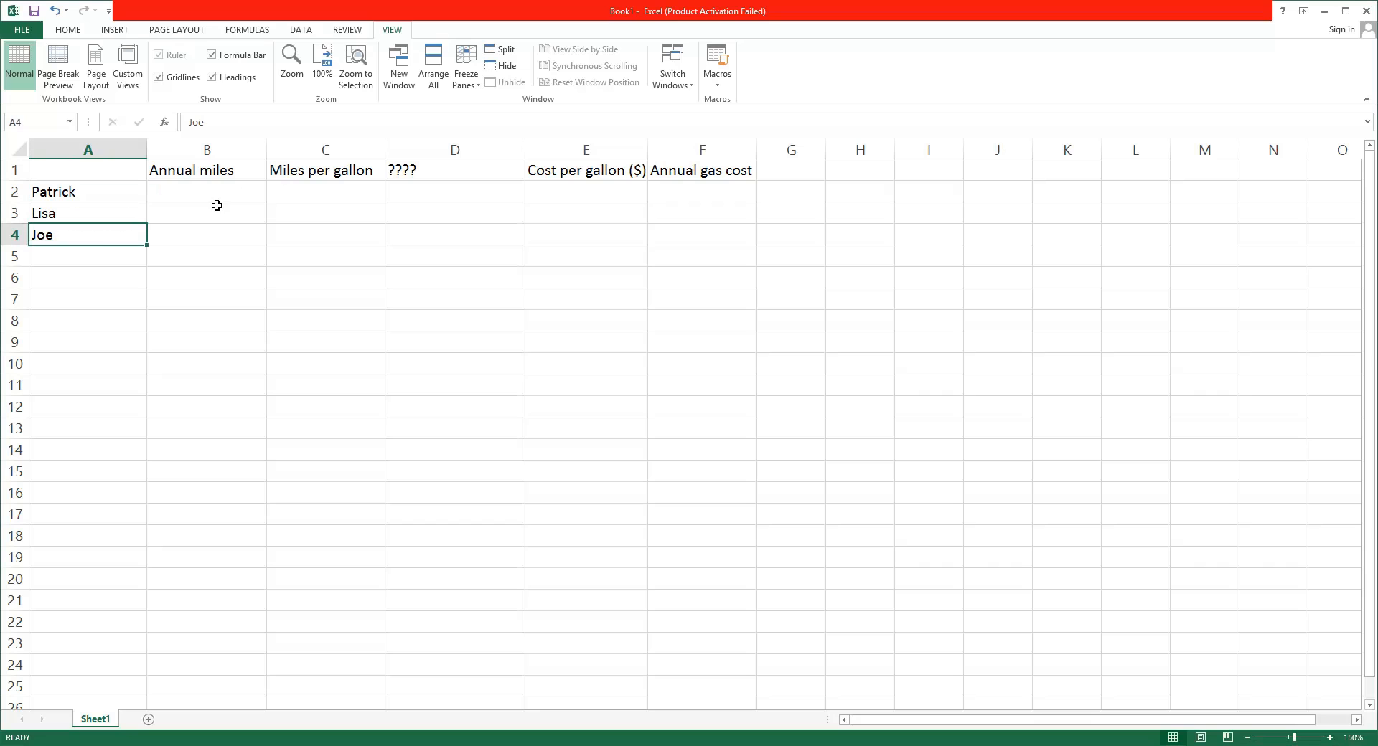
left_click(201, 173)
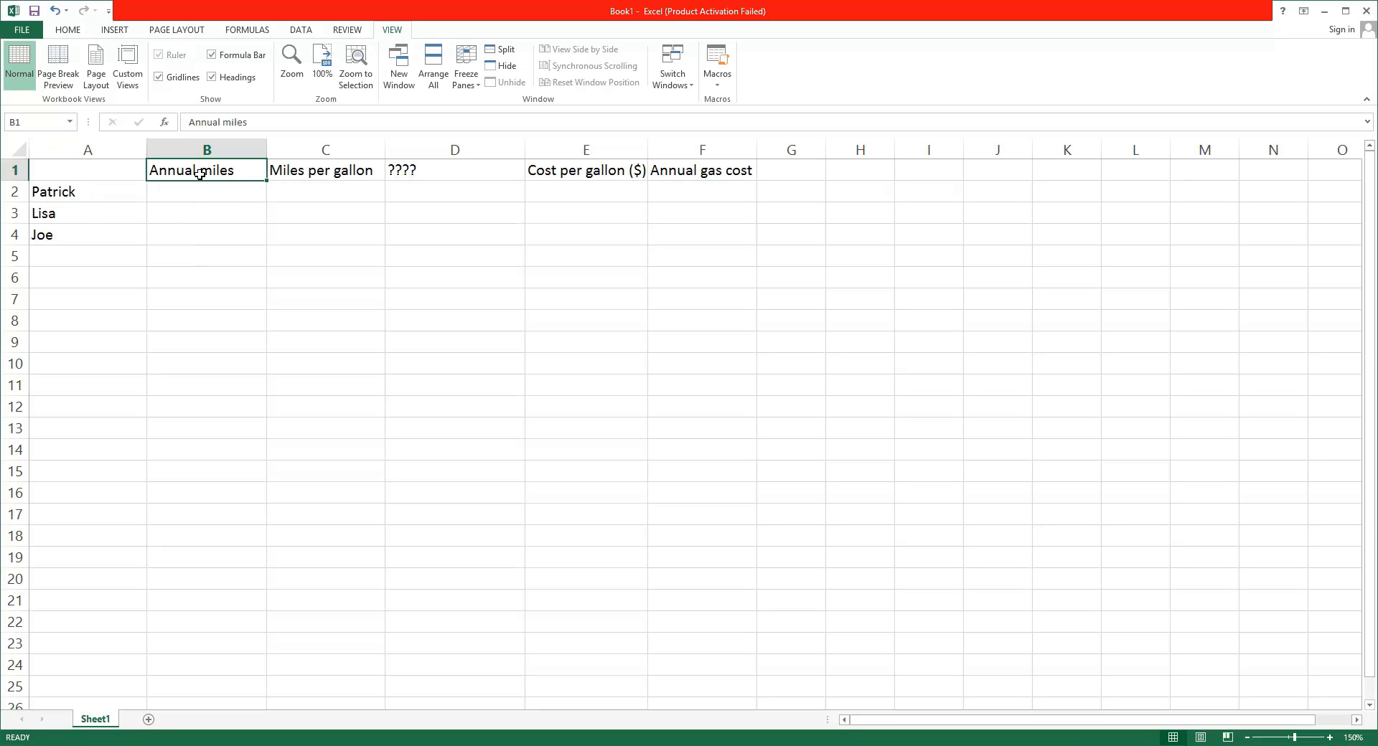
left_click(118, 193)
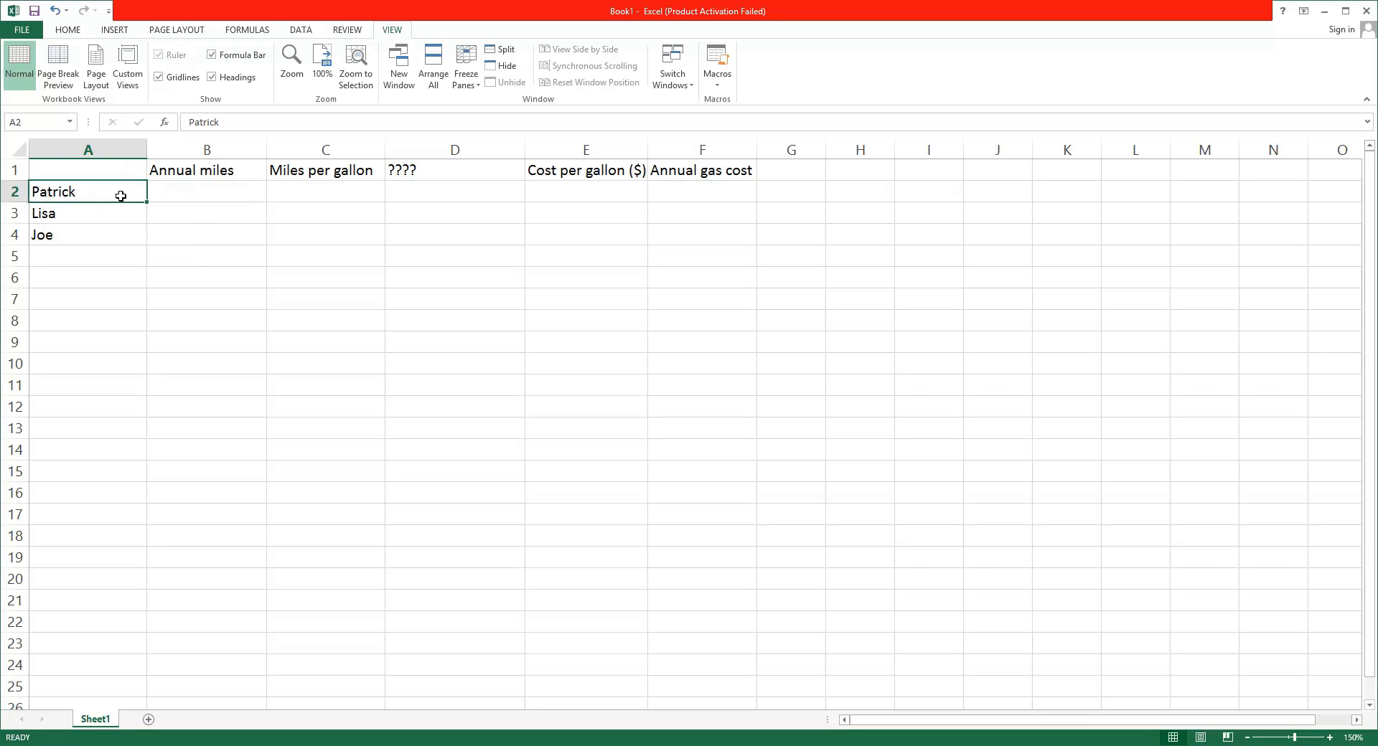
left_click(722, 175)
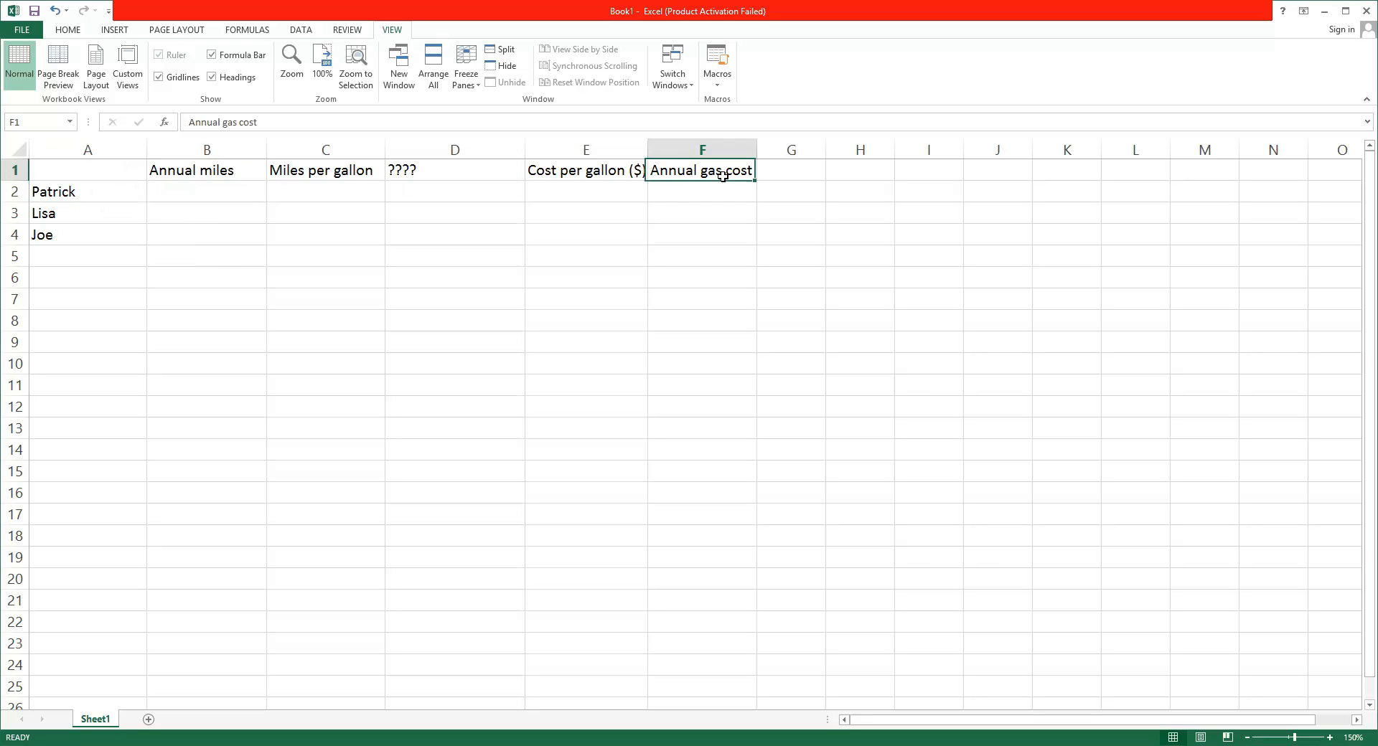
left_click(105, 191)
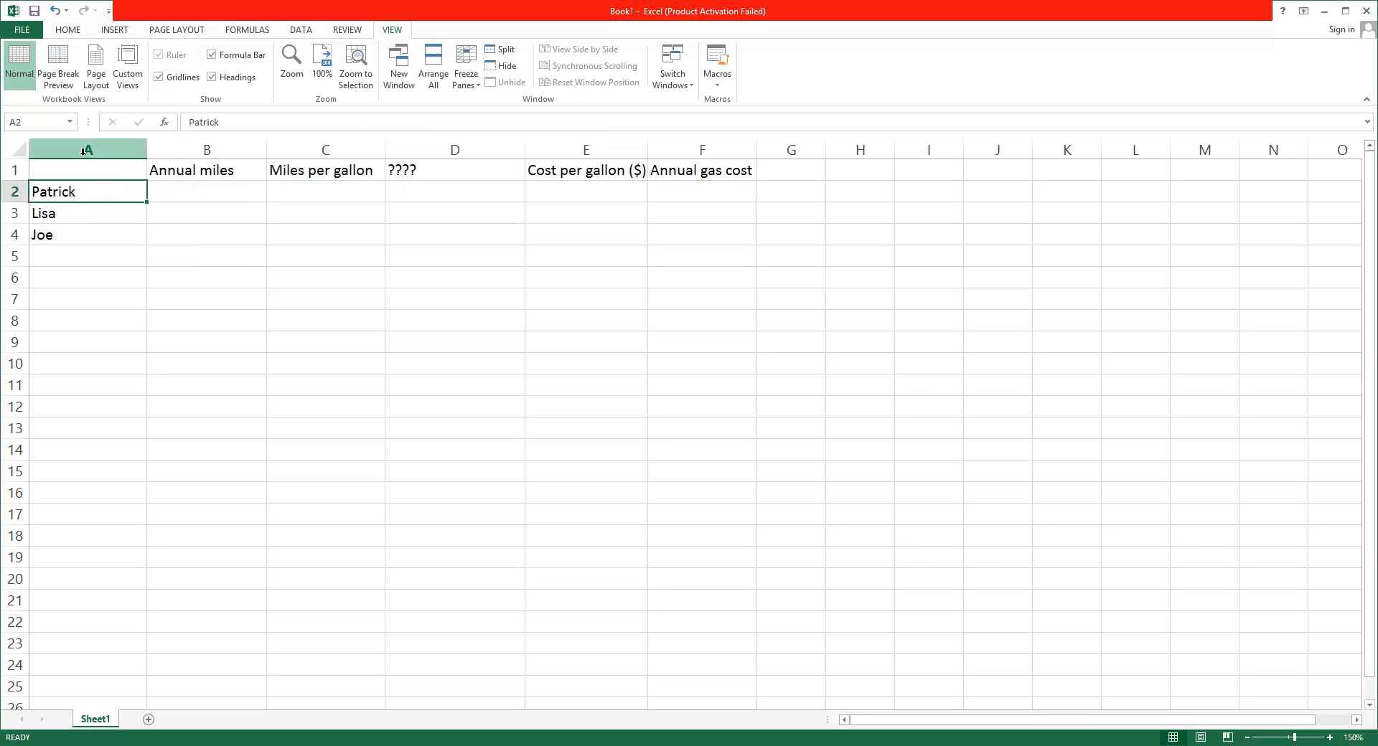
left_click(72, 211)
left_click(73, 244)
left_click(67, 255)
left_click(64, 280)
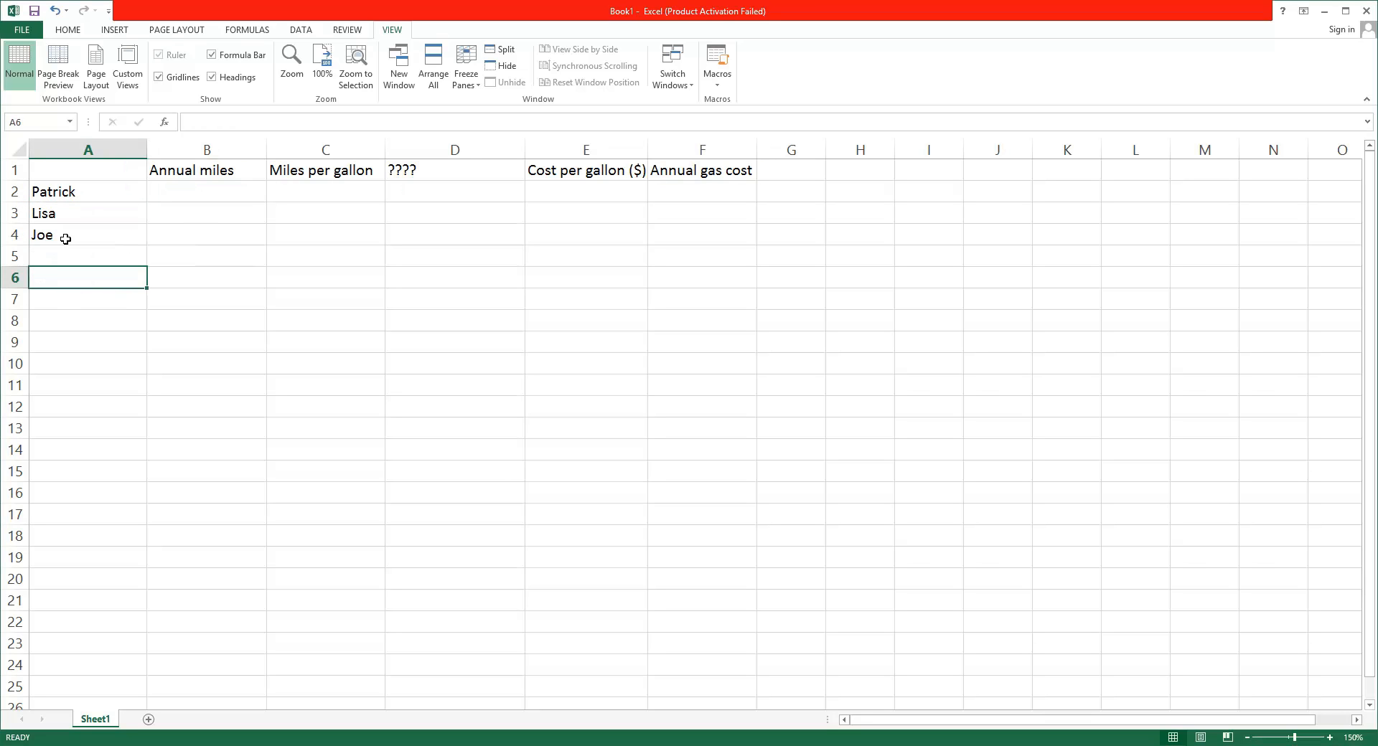
left_click(77, 190)
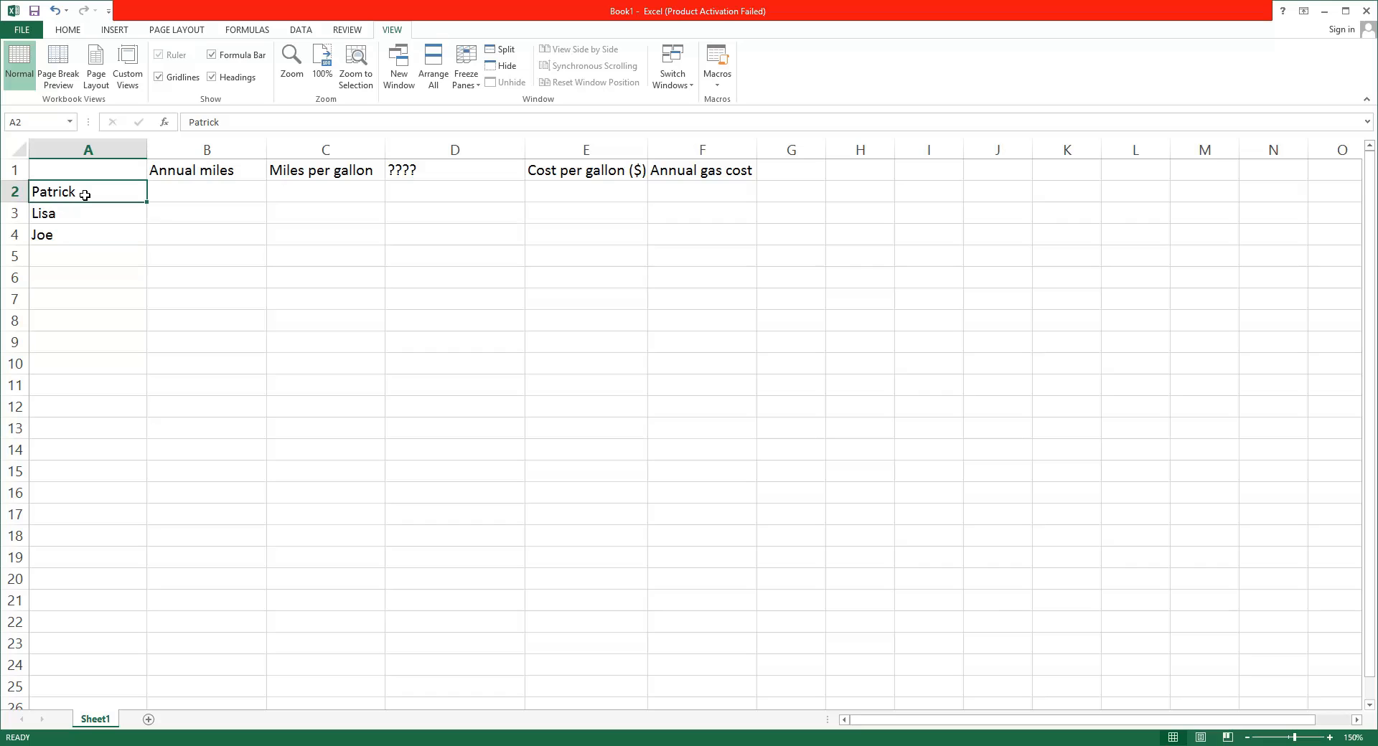
left_click(174, 174)
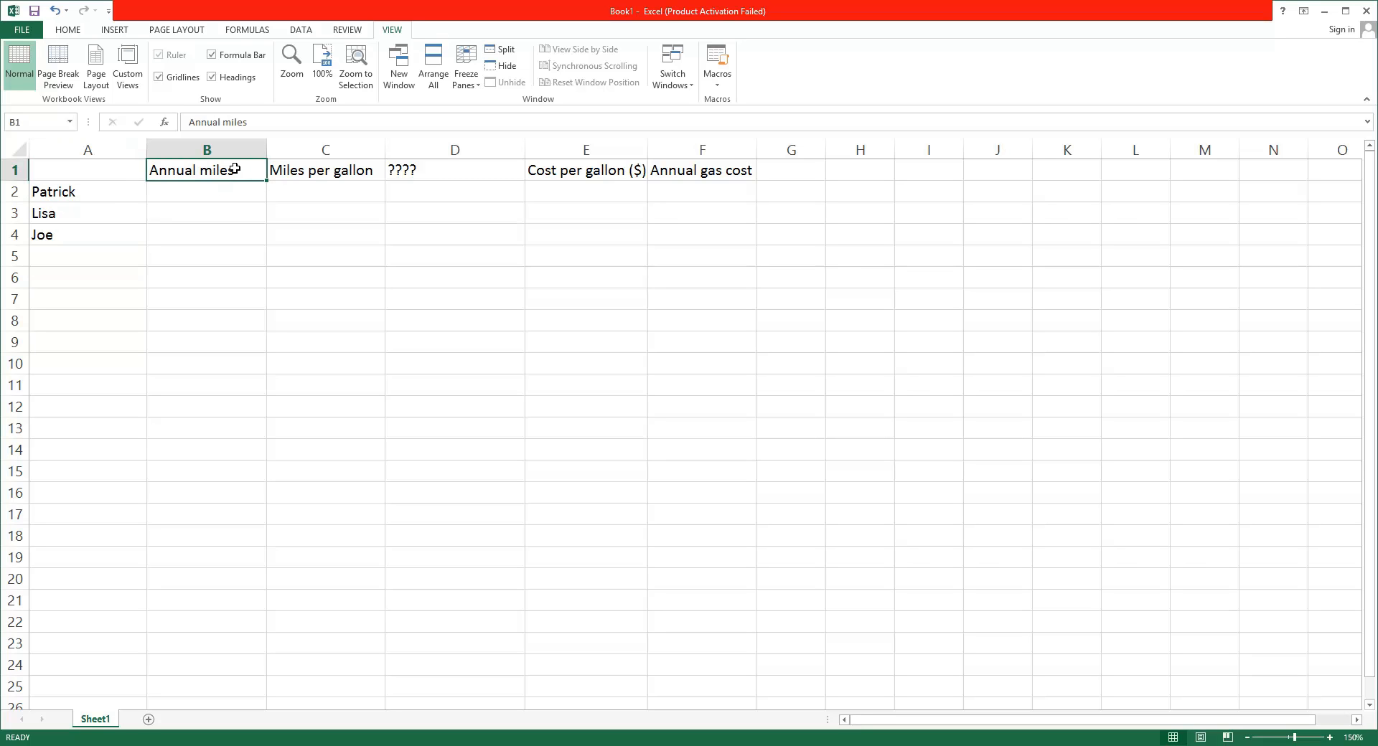
left_click(116, 197)
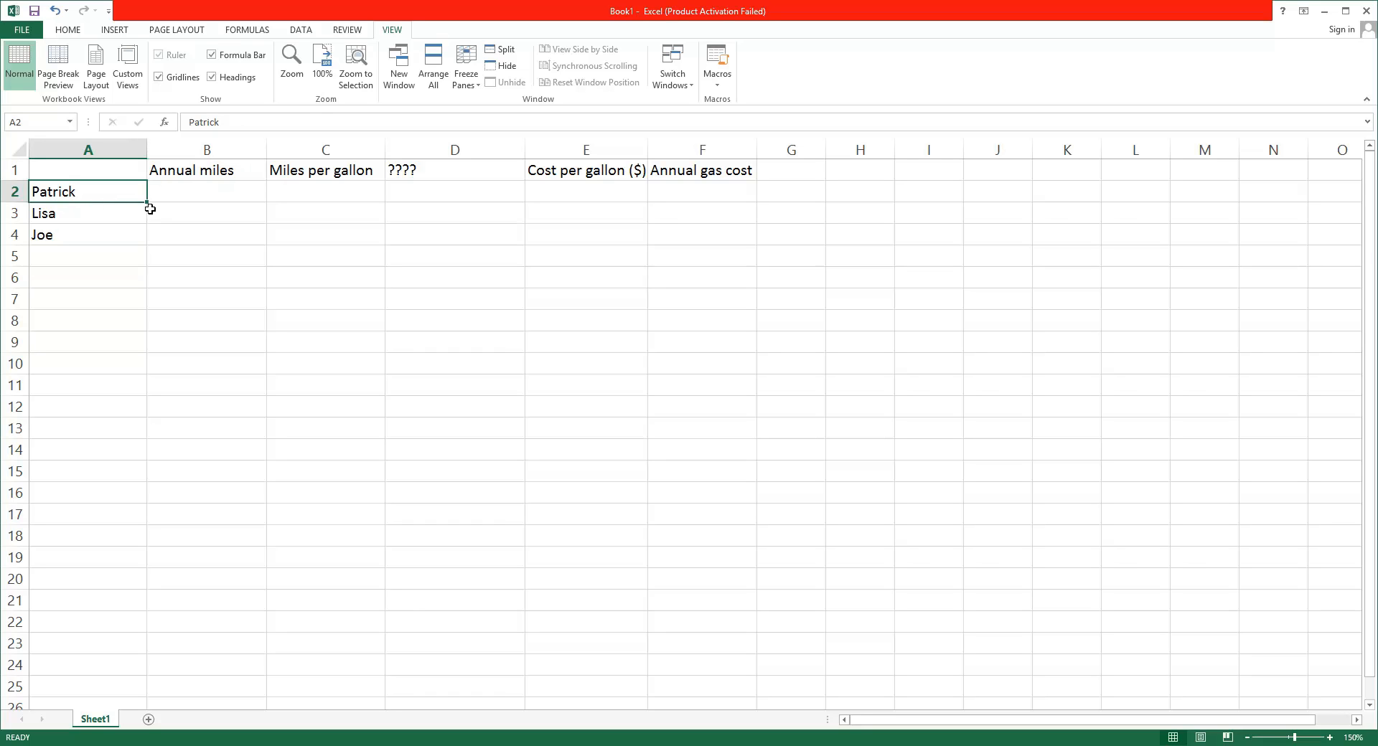
left_click_drag(146, 203, 704, 209)
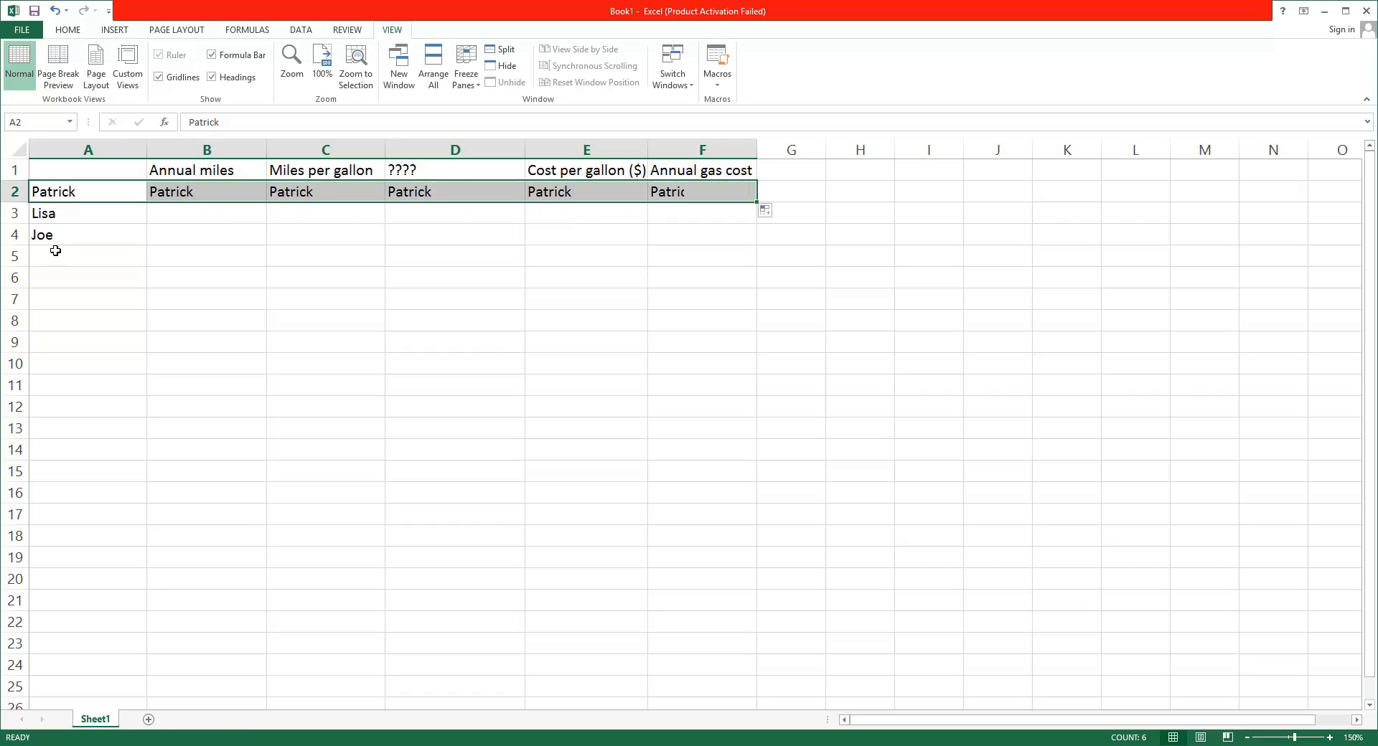
left_click(68, 215)
left_click(212, 192)
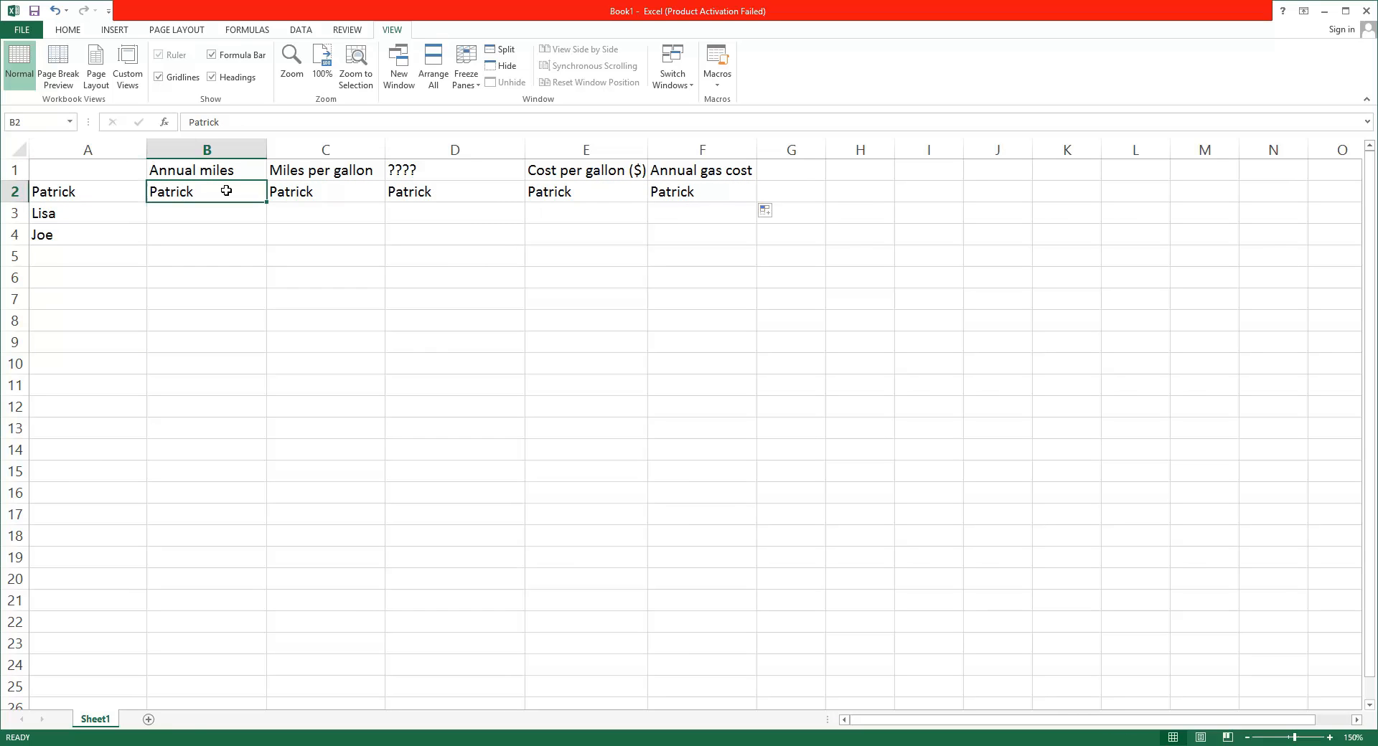
key("Delete")
left_click(298, 198)
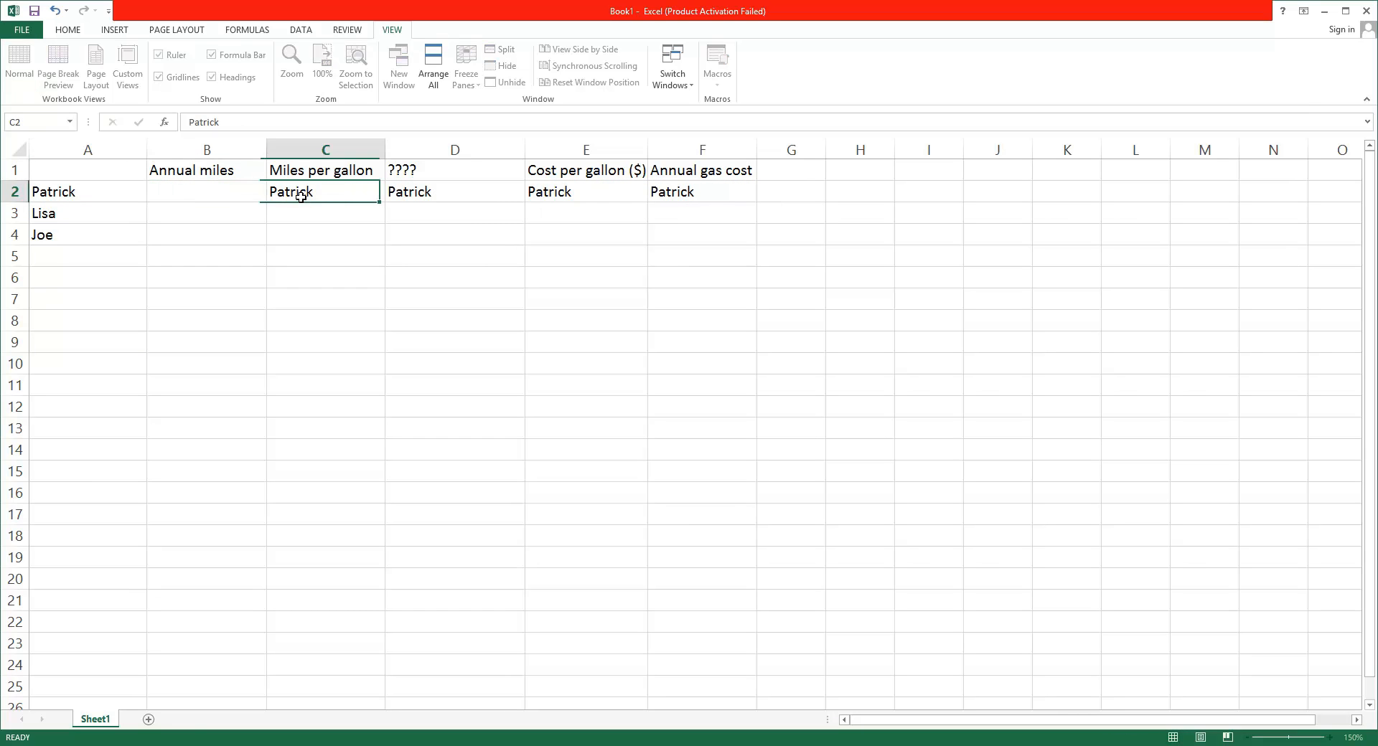
key("Delete")
left_click(502, 196)
key("Delete")
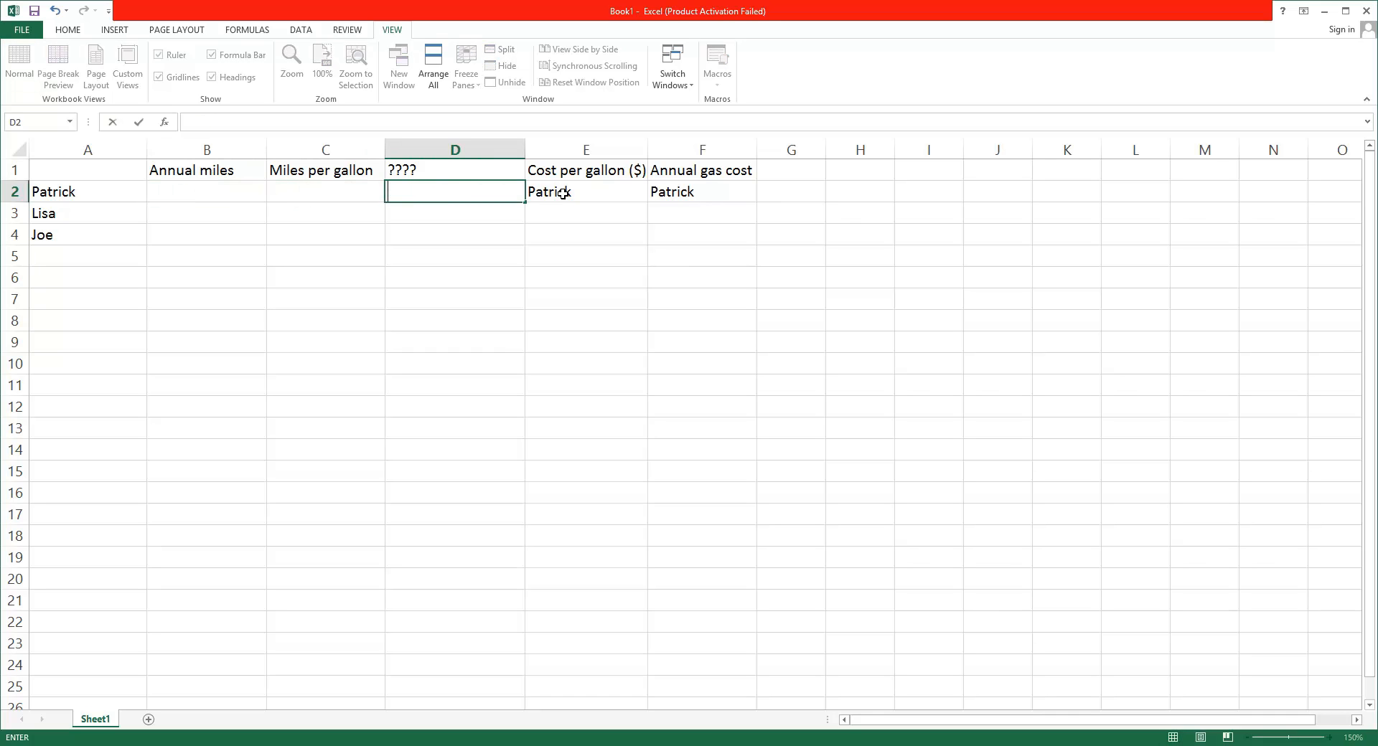
left_click(624, 199)
key("Delete")
left_click(682, 191)
key("BackSpace")
Review the names in rows 3 and 4 and each column from Annual miles through Annual gas cost
left_click(101, 219)
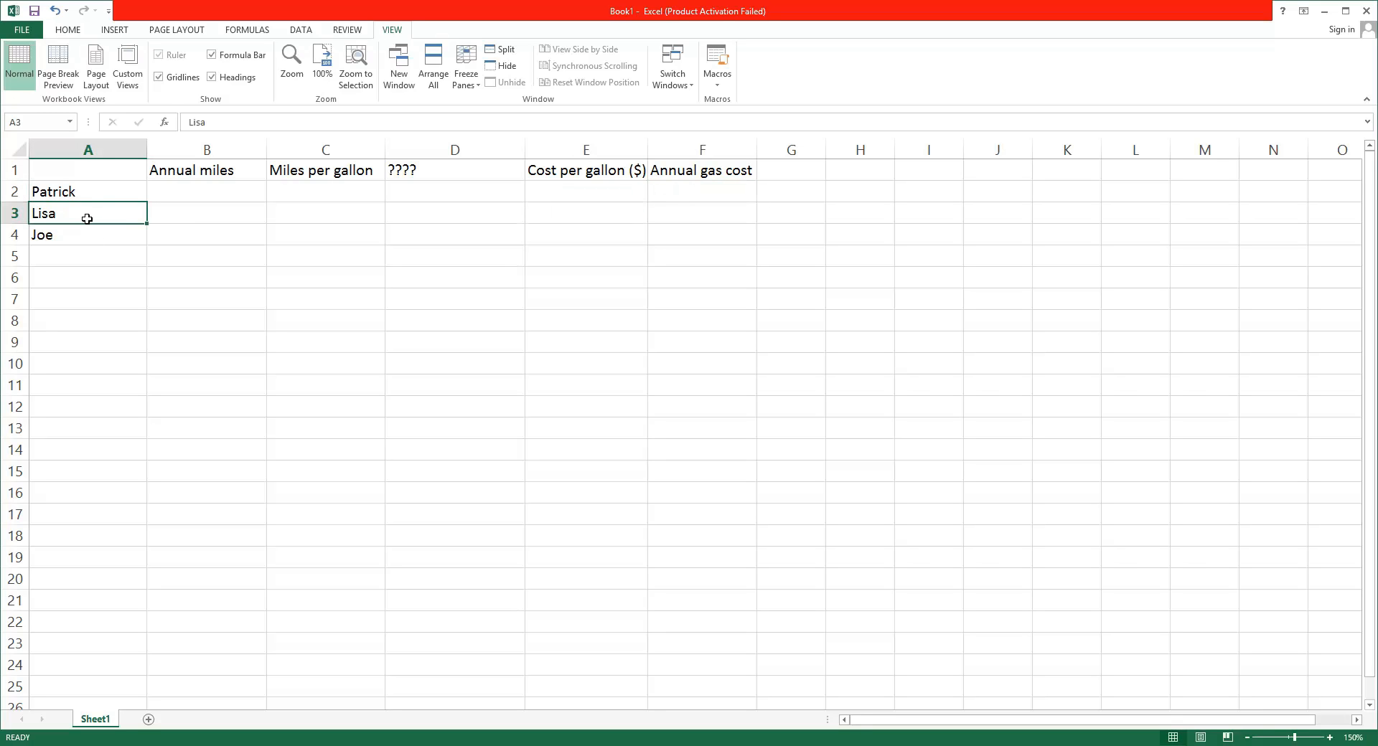
left_click(52, 241)
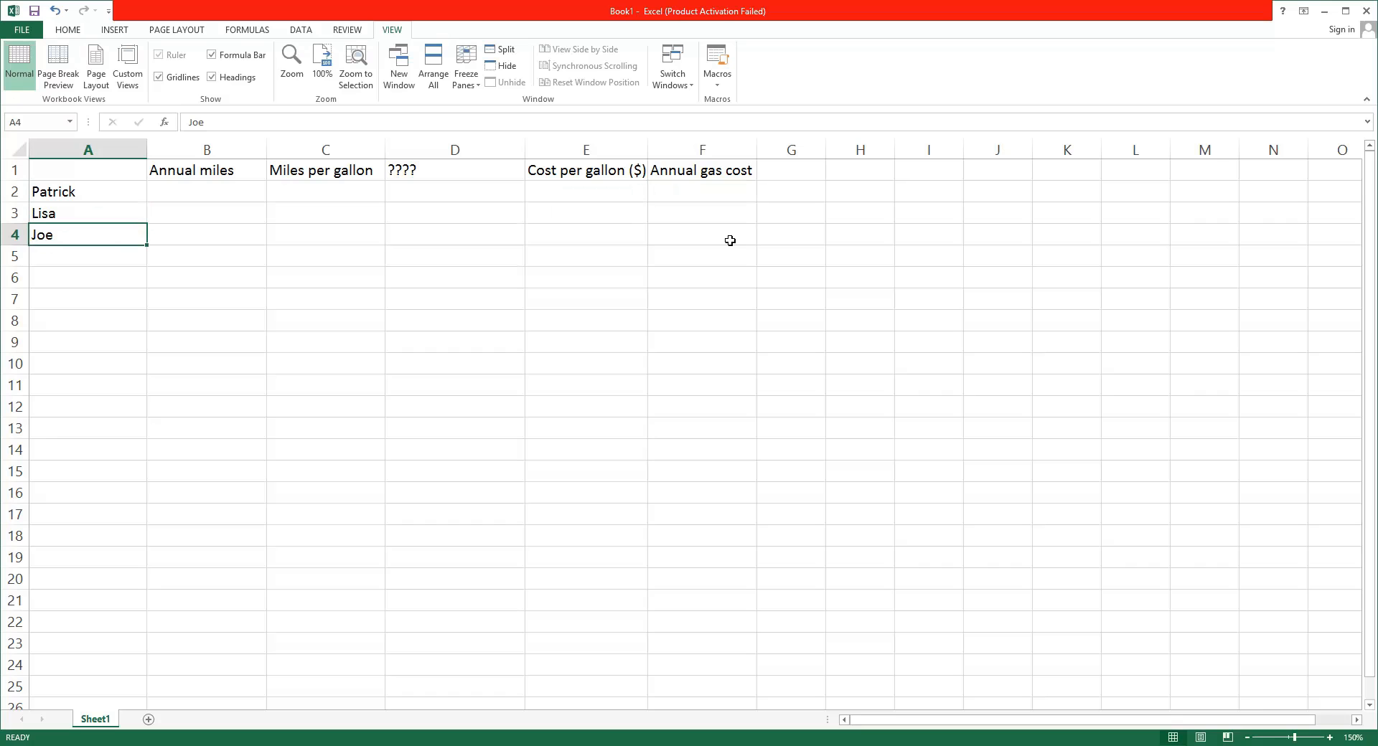
left_click(189, 196)
left_click(200, 170)
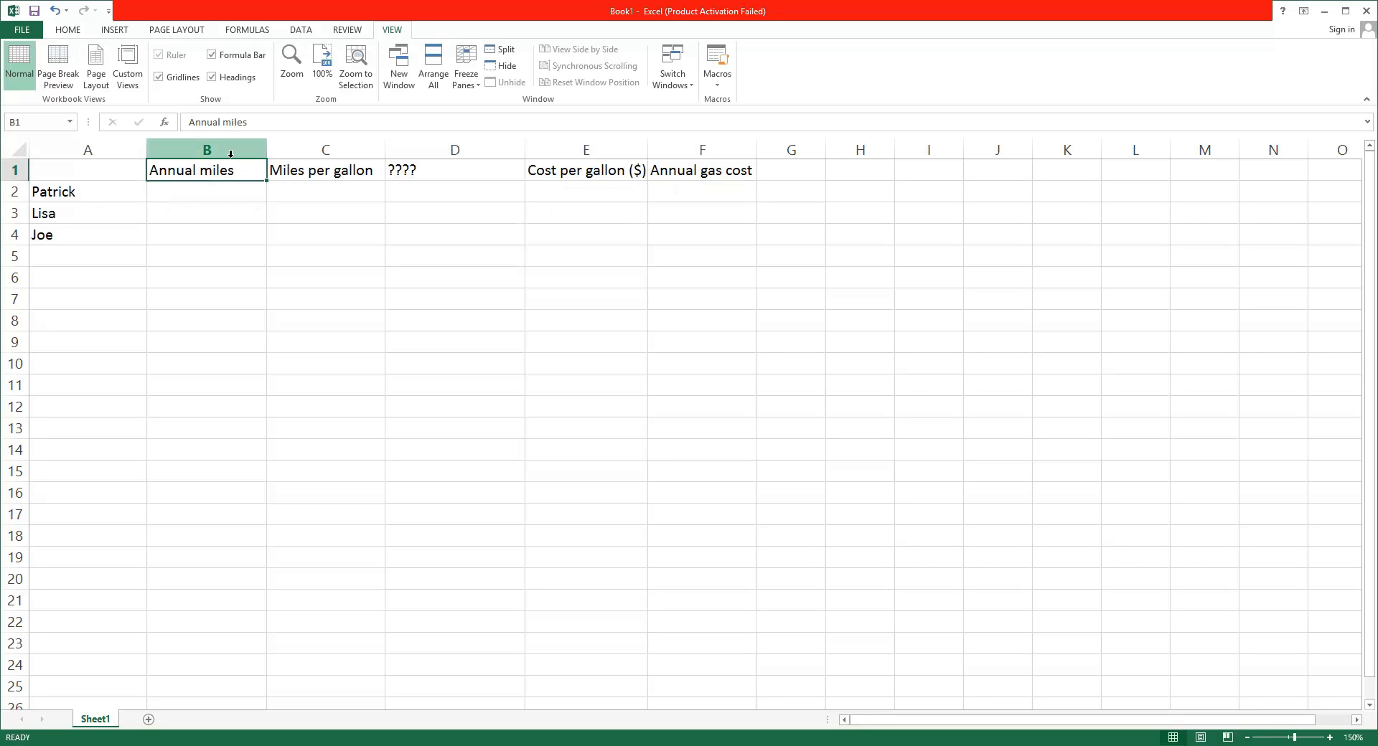
left_click(208, 148)
left_click(294, 148)
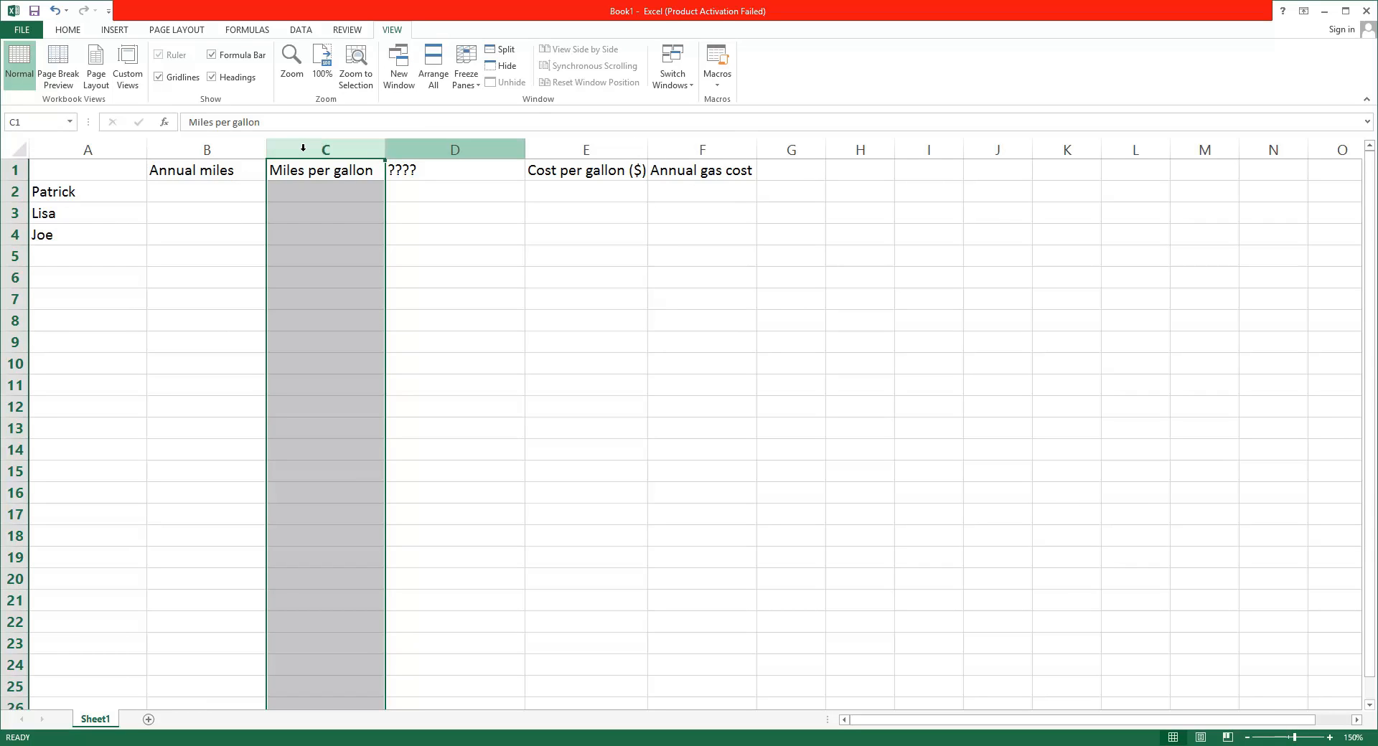
left_click(419, 147)
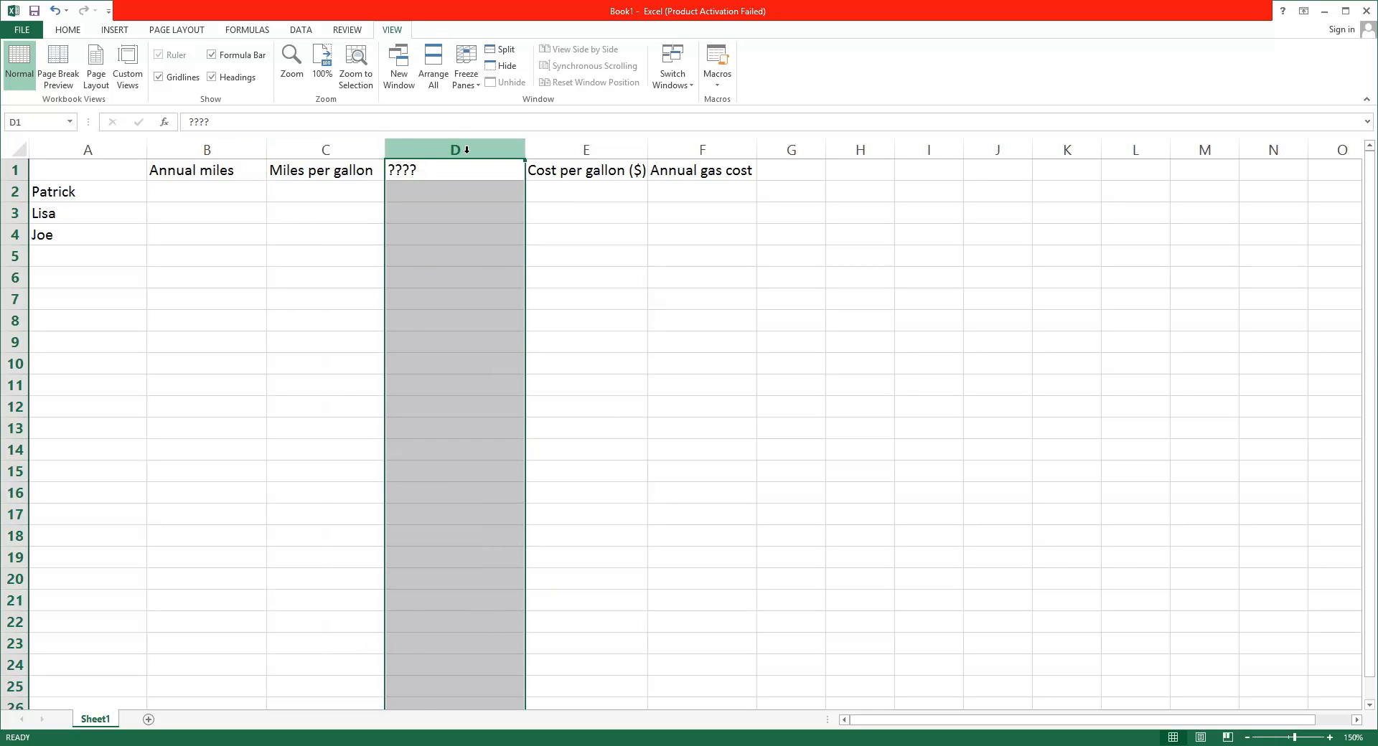
left_click(558, 153)
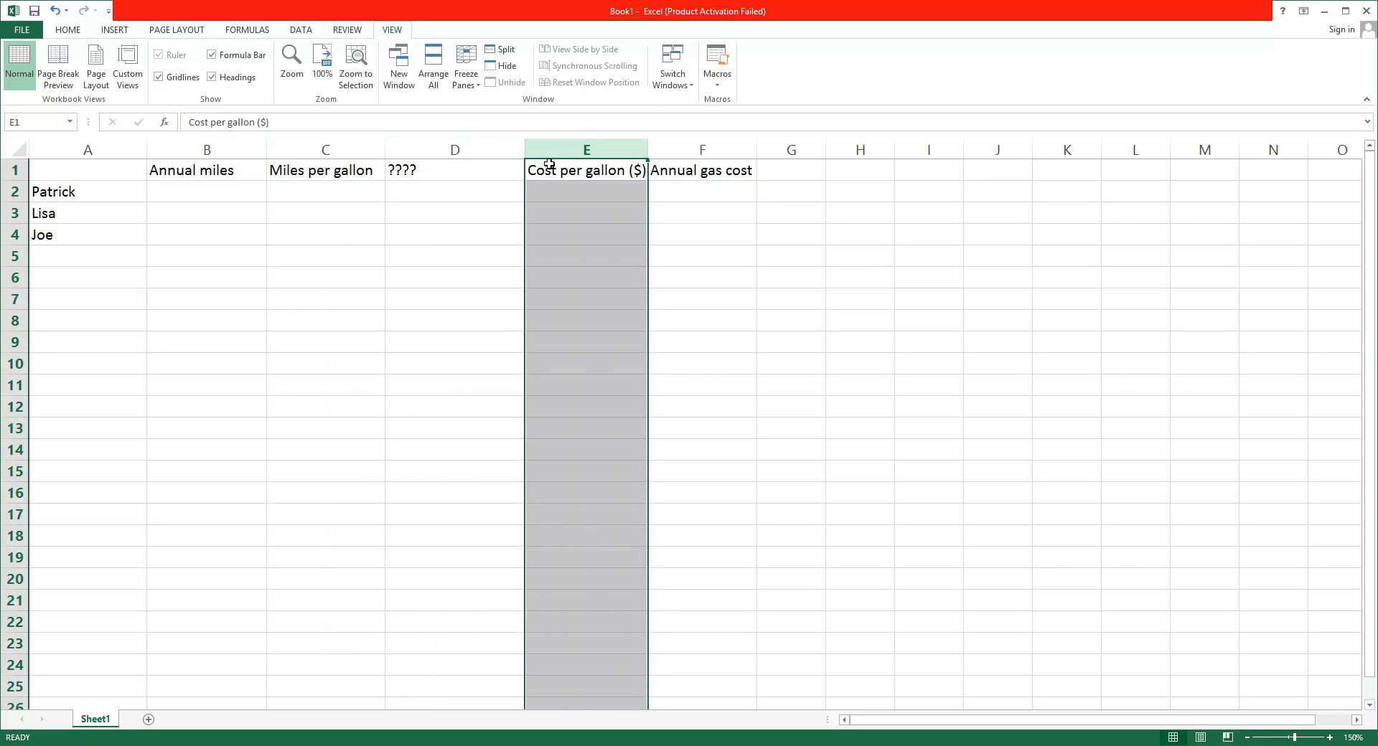
left_click(690, 147)
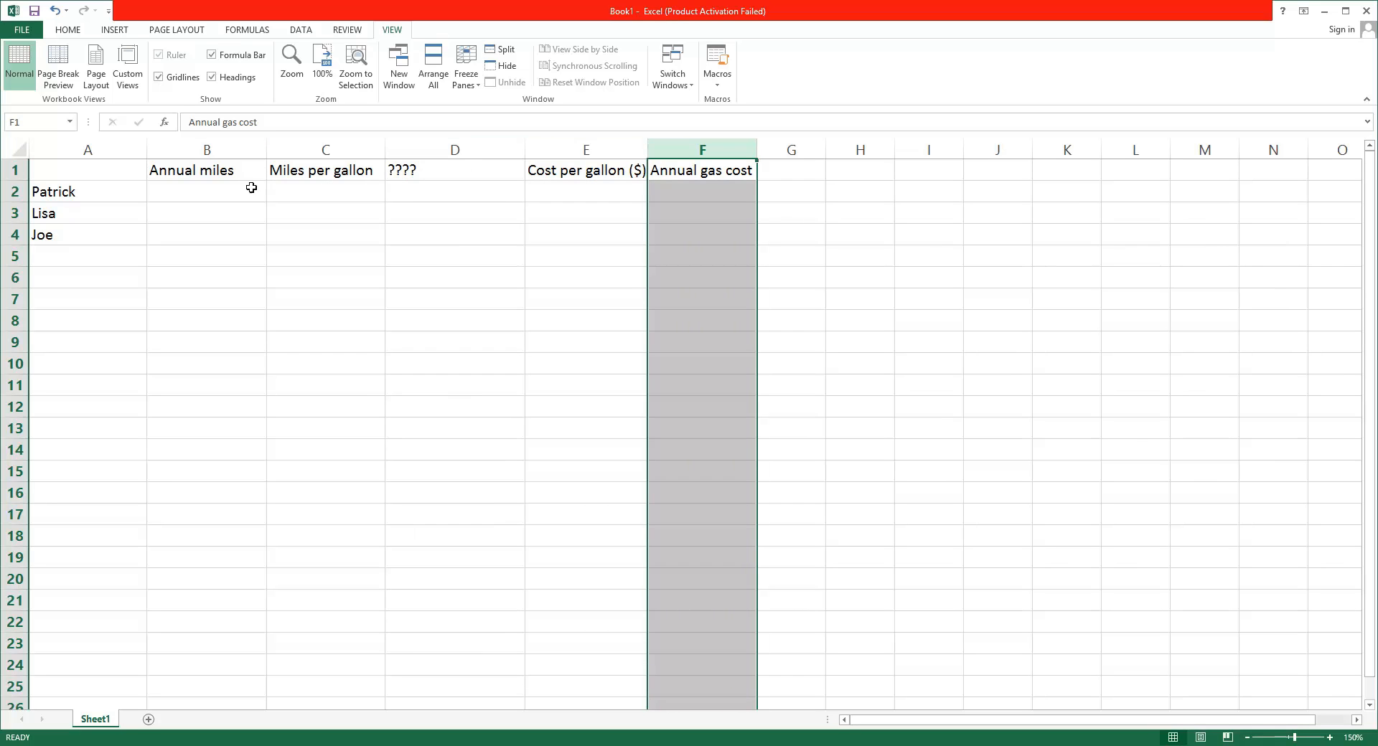
Enter 30000 annual miles and 31 miles per gallon in row 2, dismissing the McAfee notice that interrupts
left_click(167, 196)
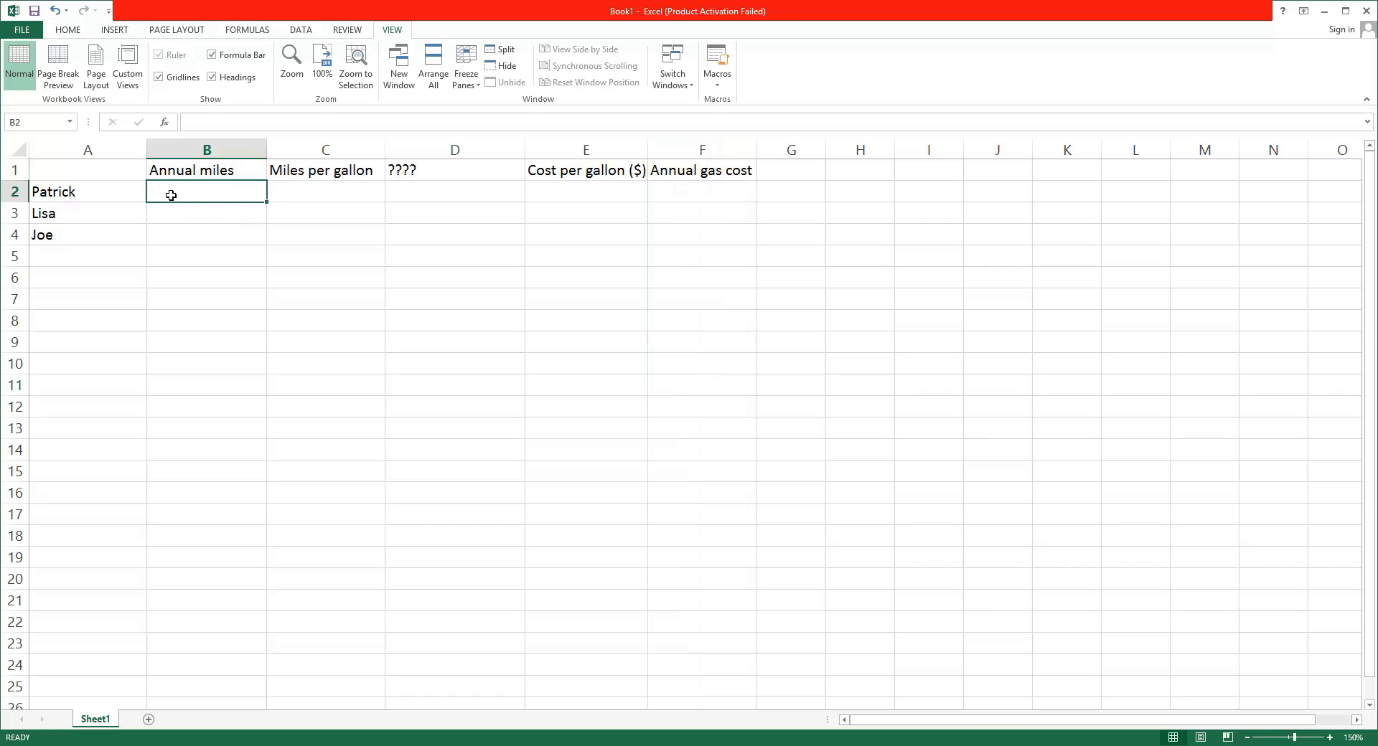
type("30000")
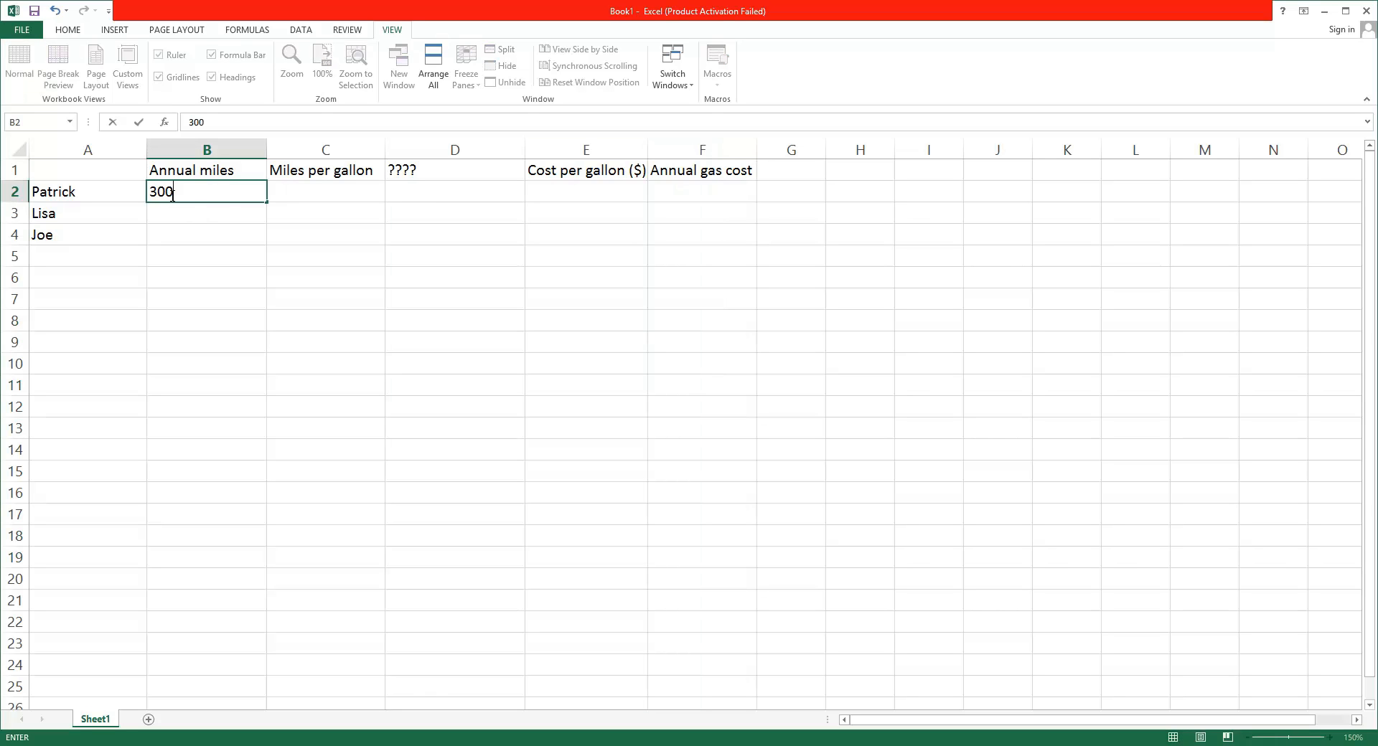
left_click(305, 188)
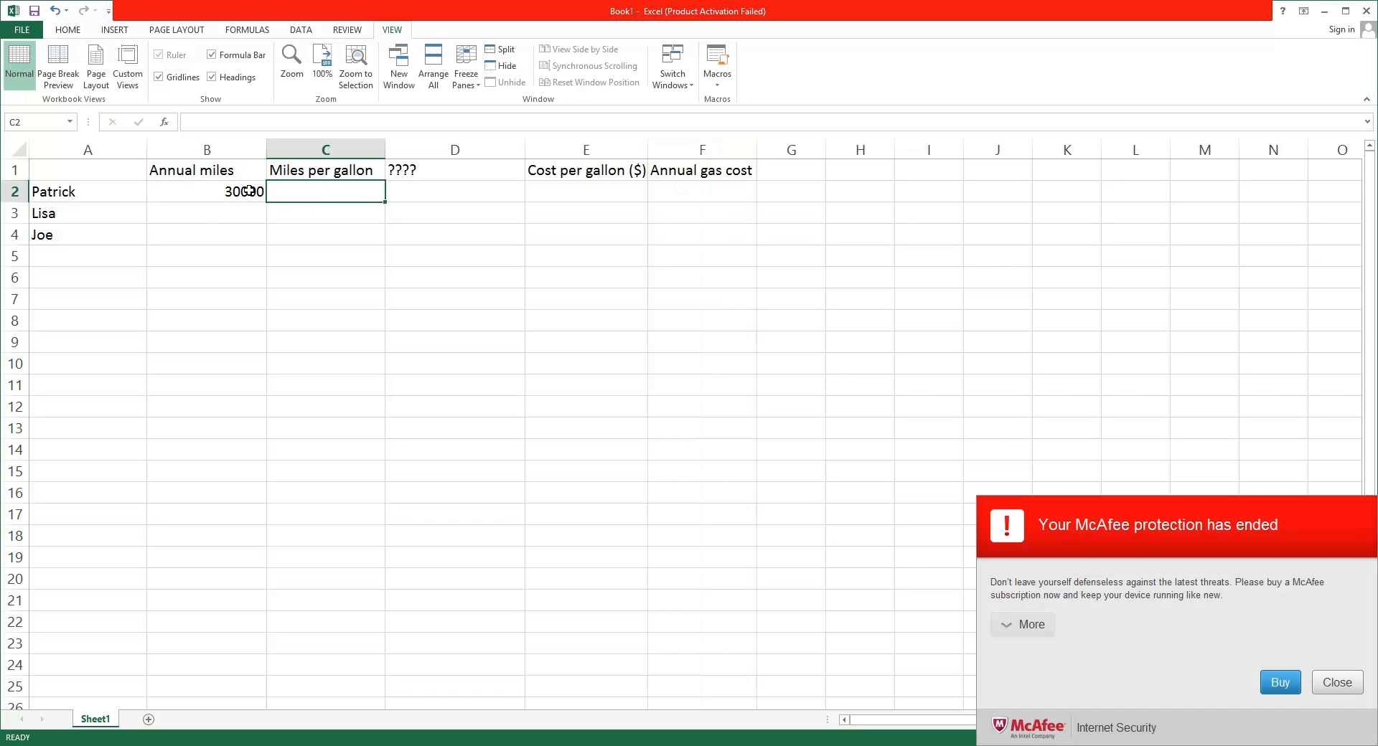
left_click(1340, 684)
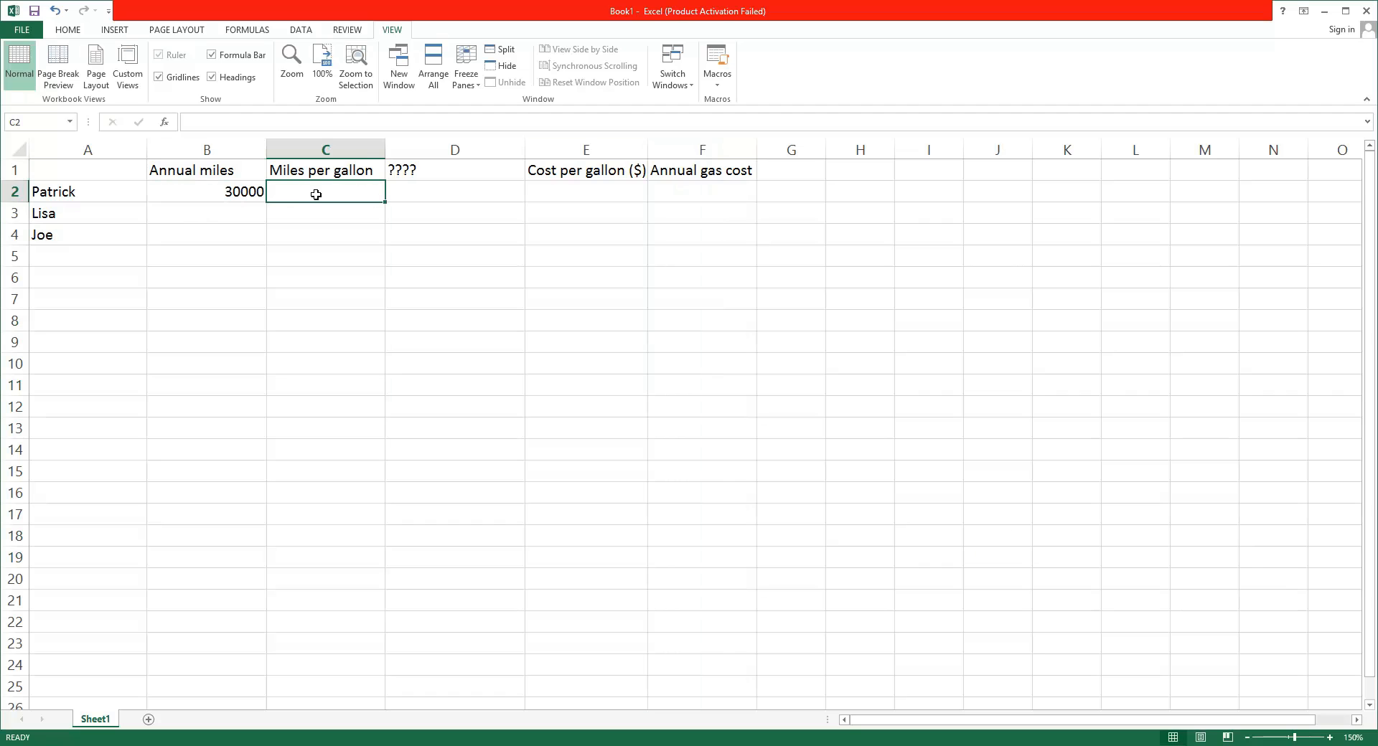
type("31")
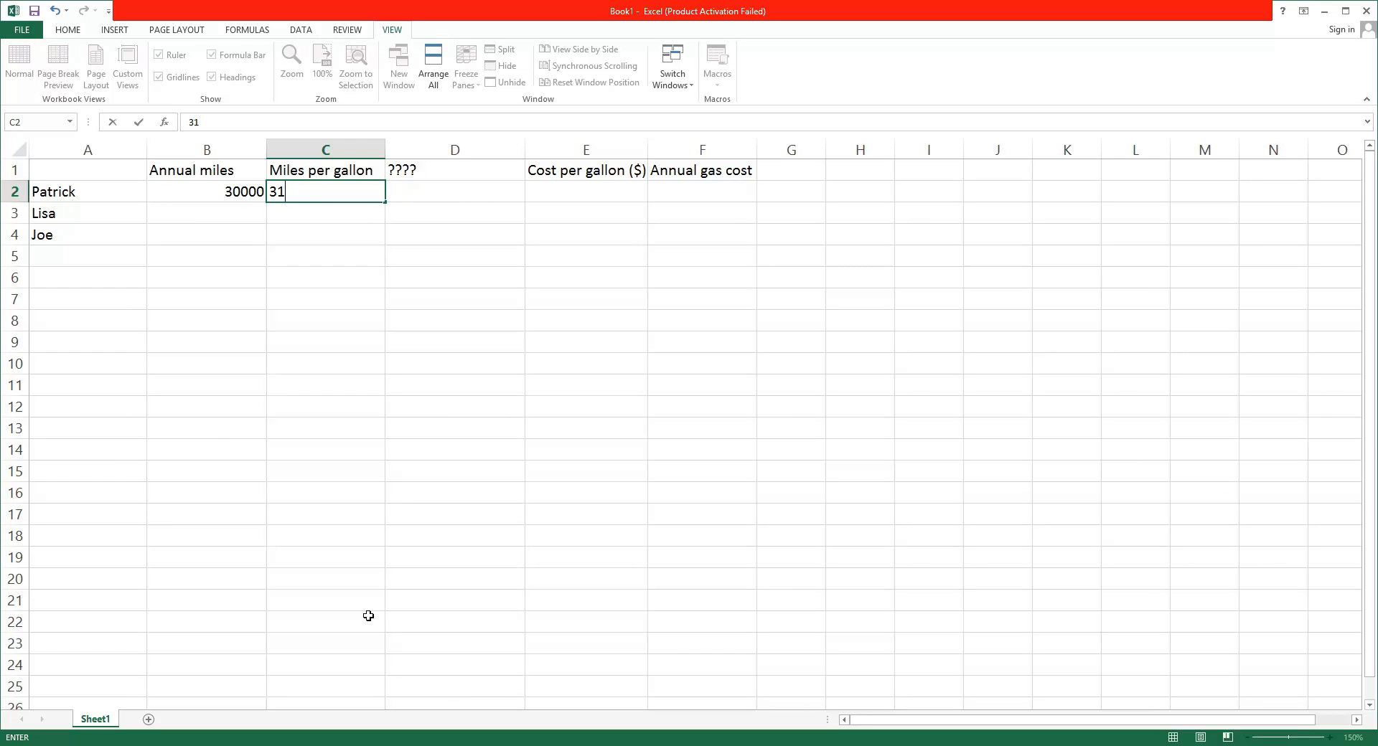
left_click(353, 174)
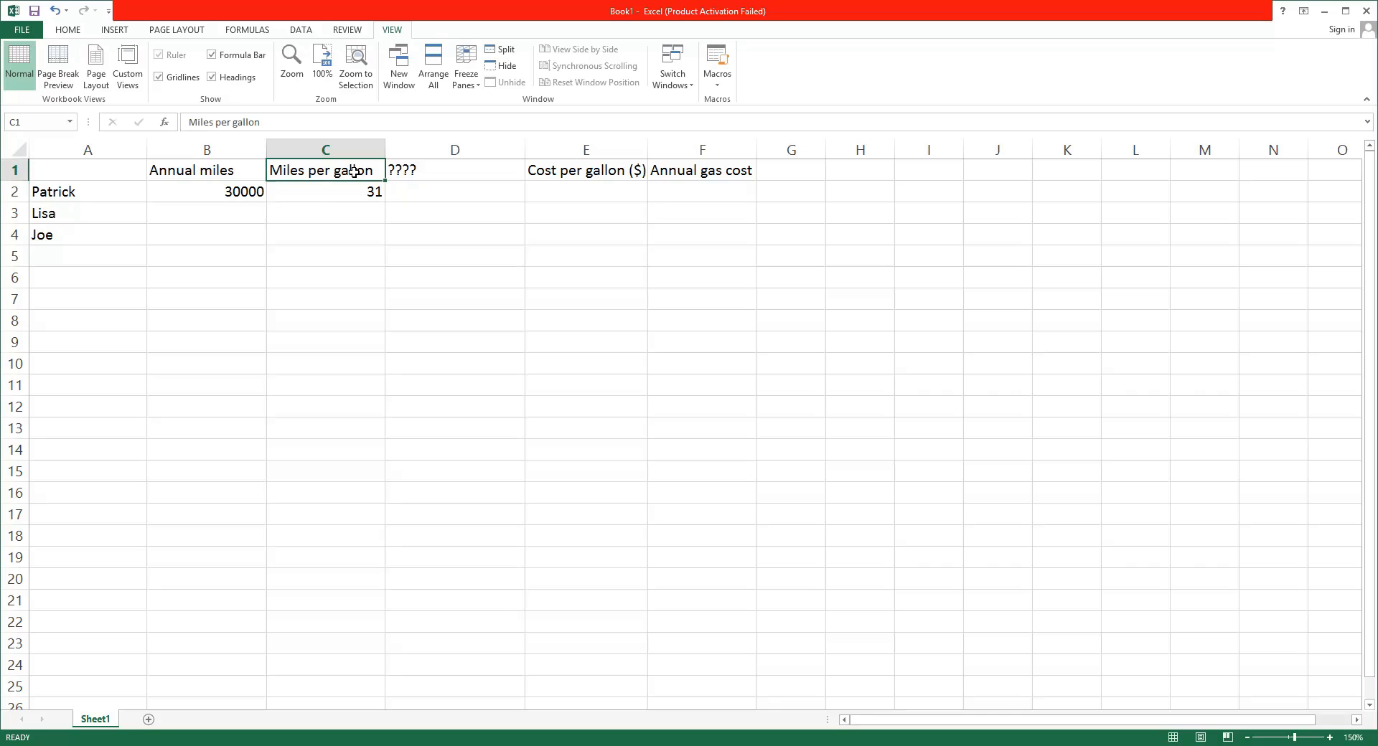
left_click(325, 194)
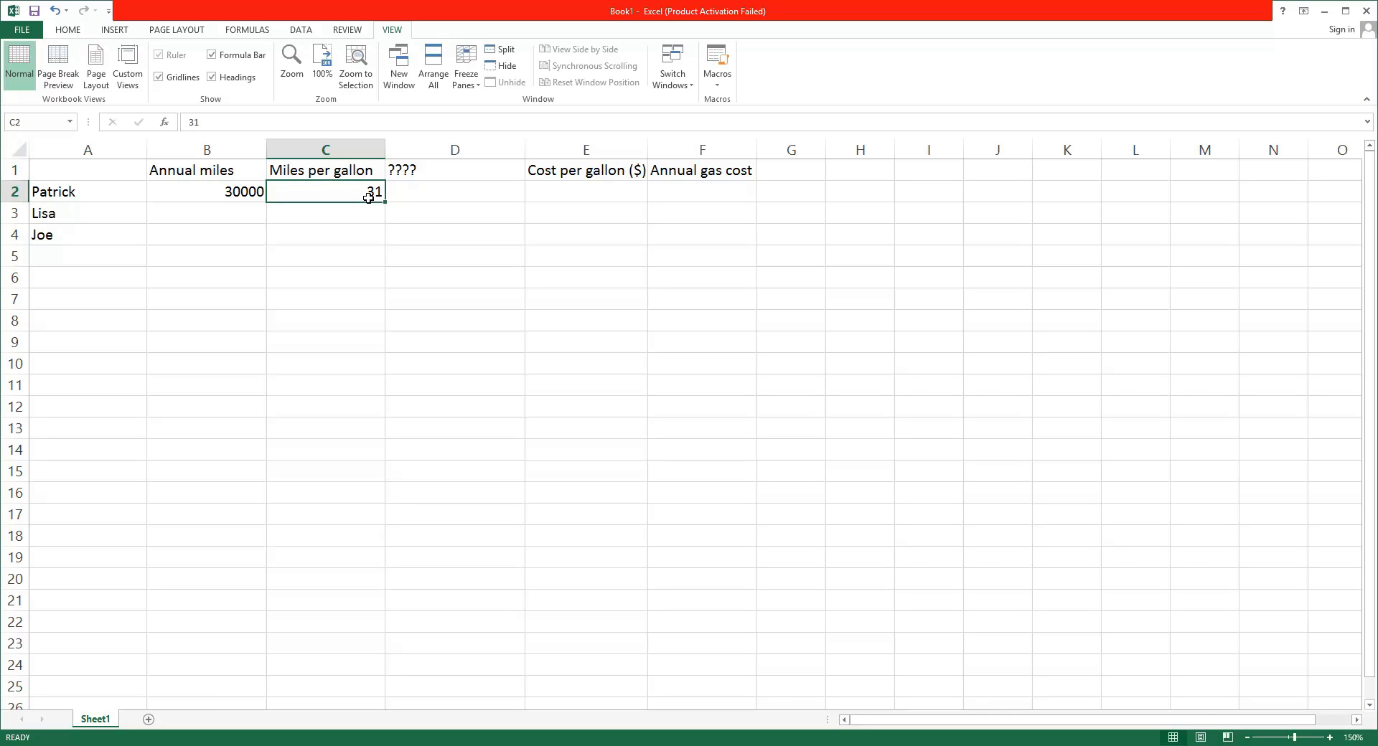
left_click(238, 197)
left_click(241, 214)
left_click(255, 194)
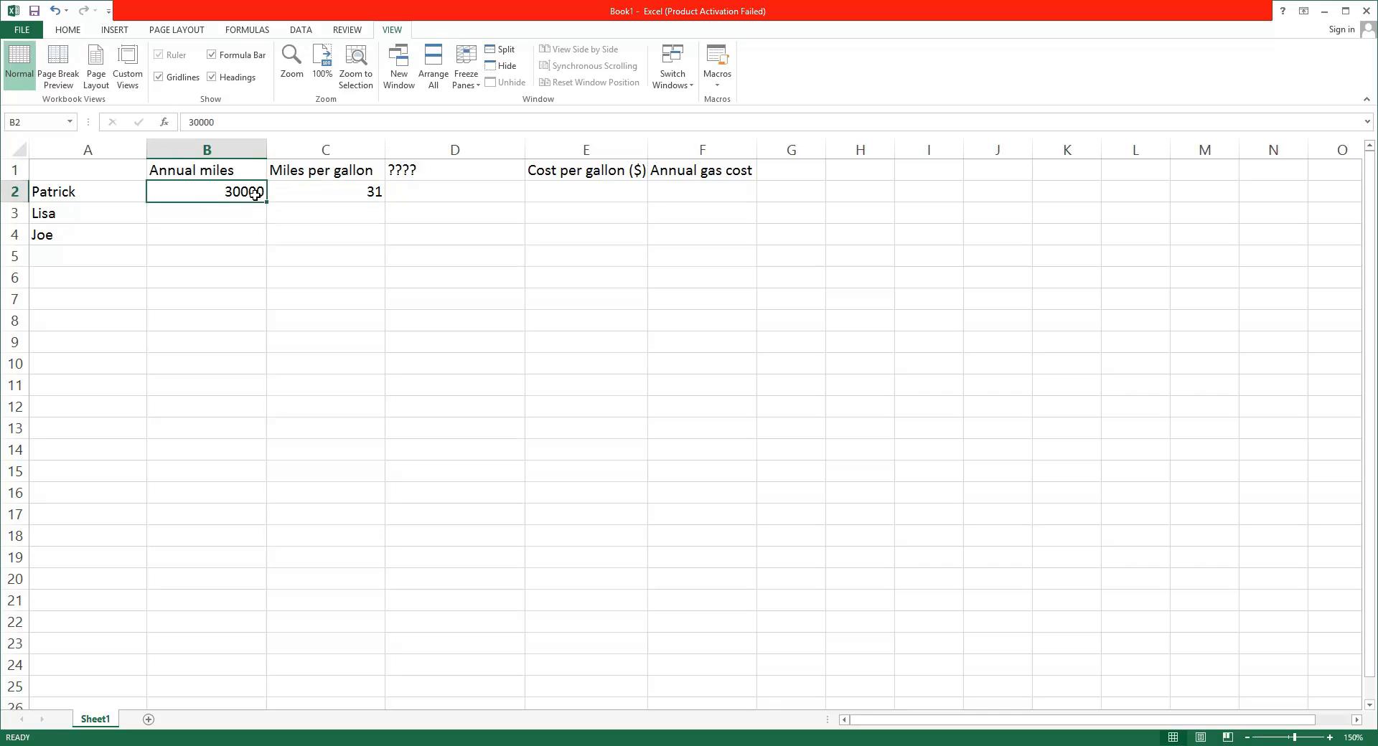
left_click(362, 194)
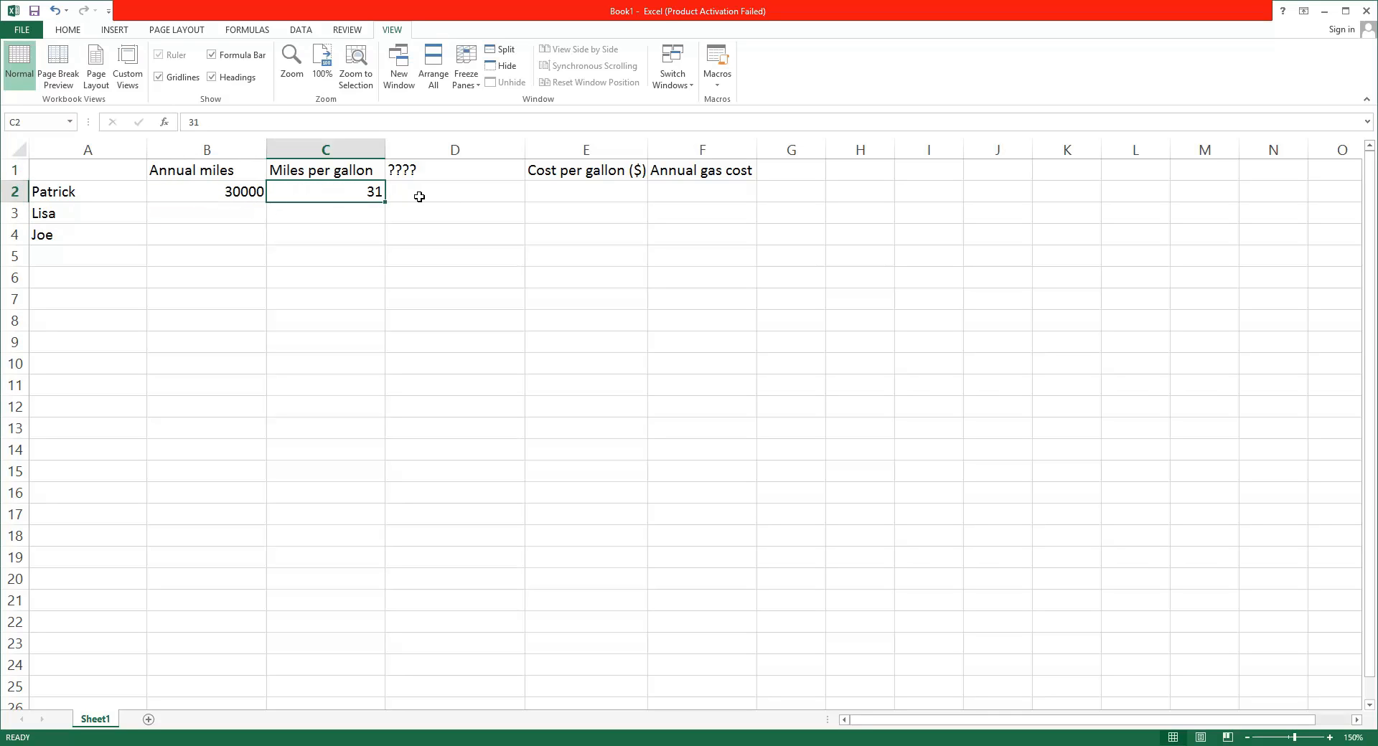
left_click(422, 172)
left_click(430, 194)
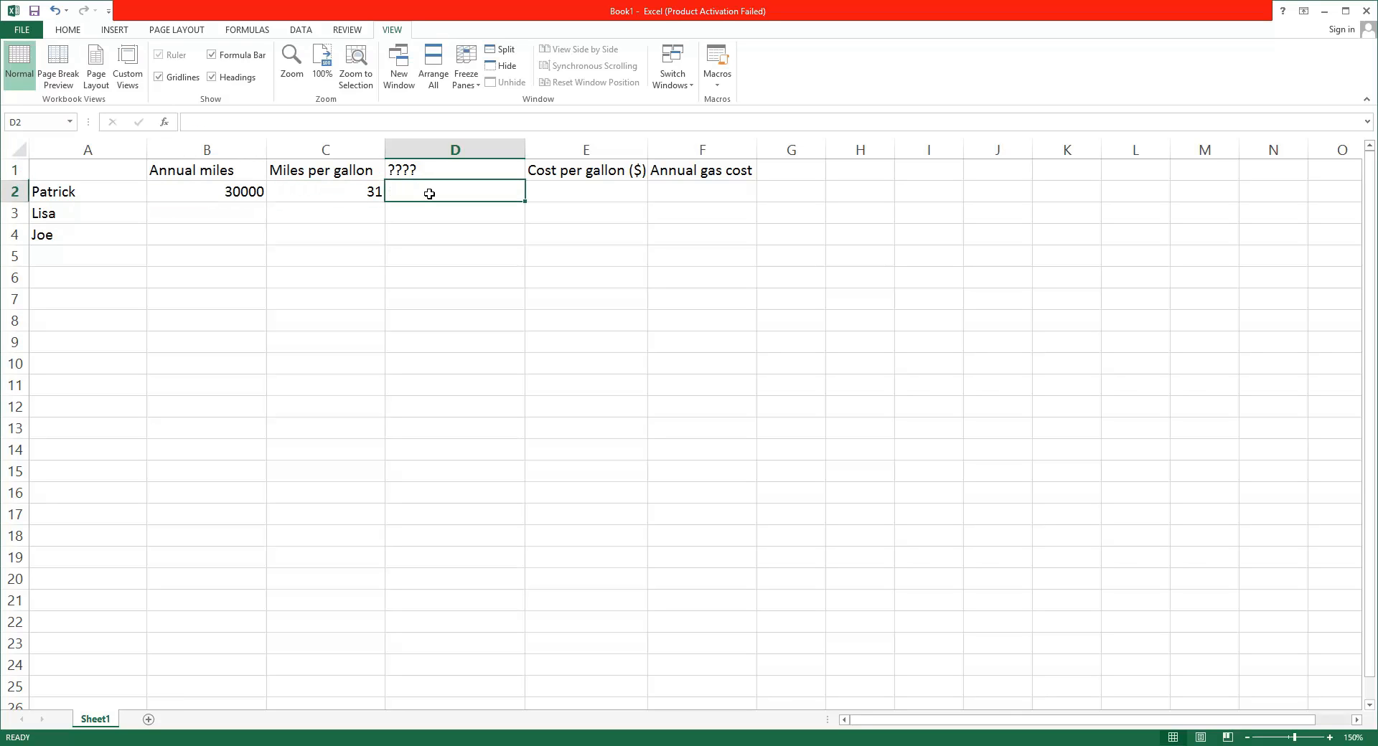
Enter 3.90 as the cost per gallon in row 2
left_click(582, 193)
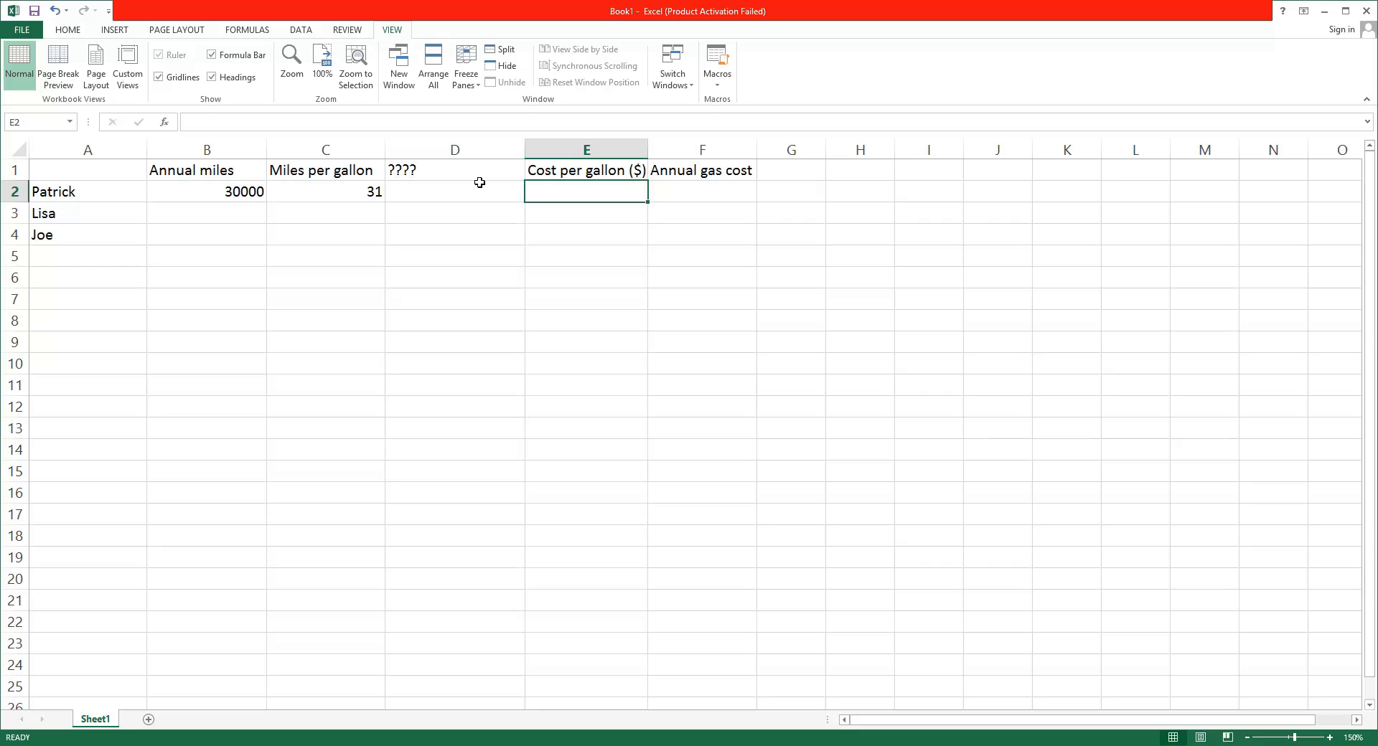
type("3.90")
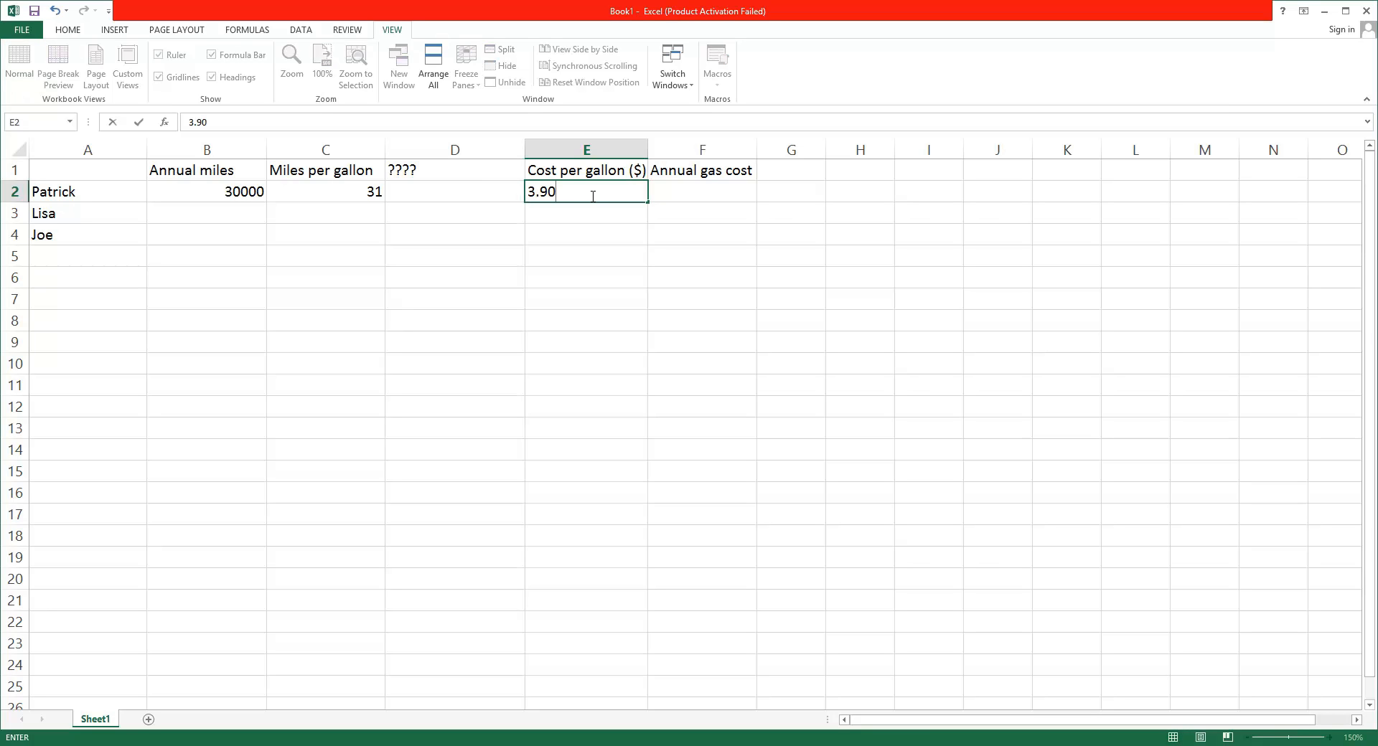
left_click(677, 196)
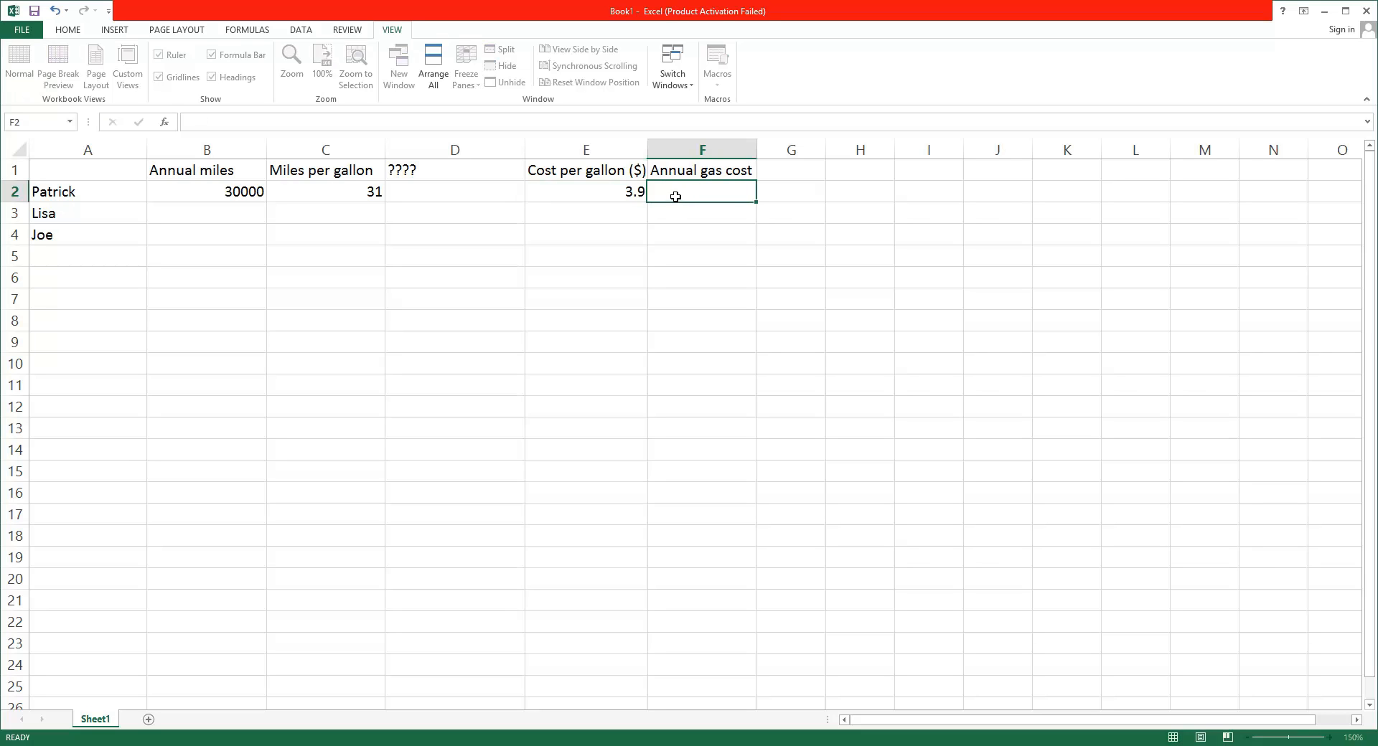
left_click(624, 199)
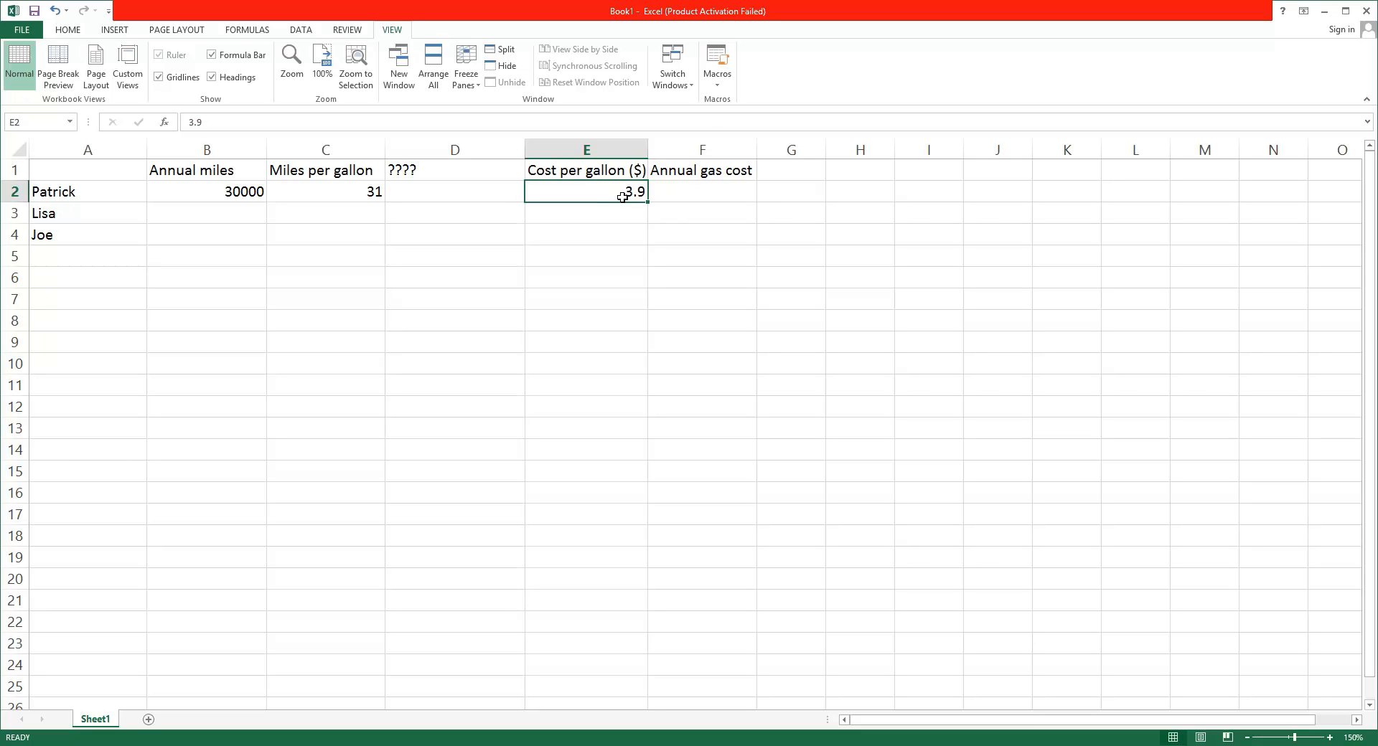
left_click(662, 193)
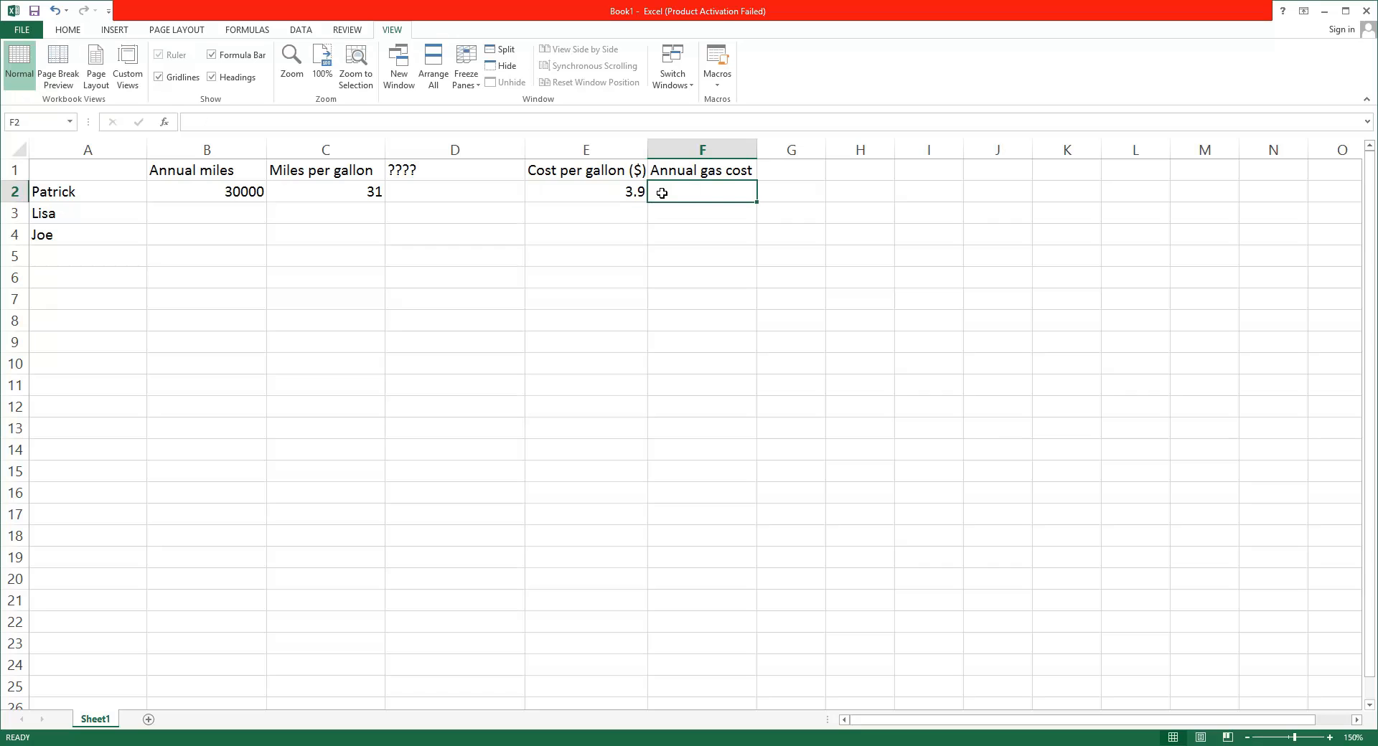
Examine the ???? heading in D1 alongside the Cost per gallon and Annual gas cost cells in row 2
left_click(639, 193)
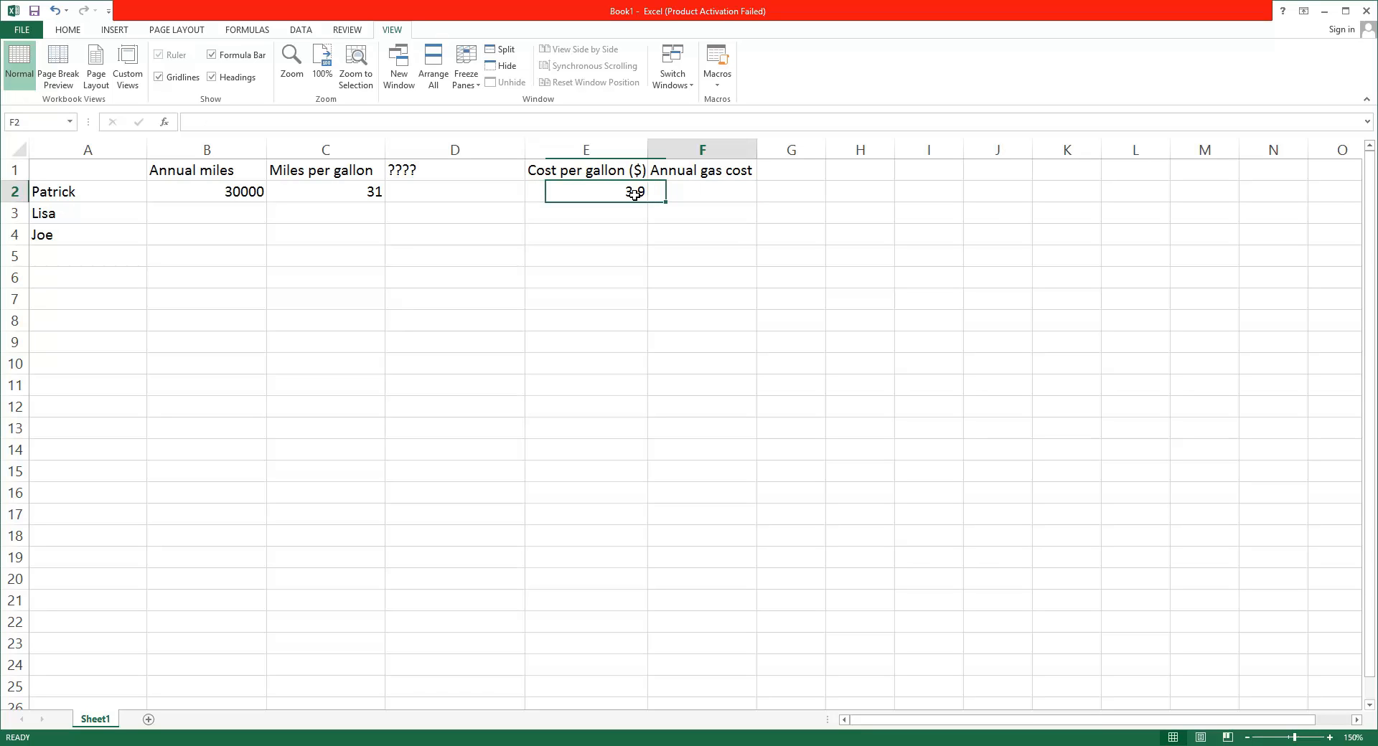
left_click(675, 195)
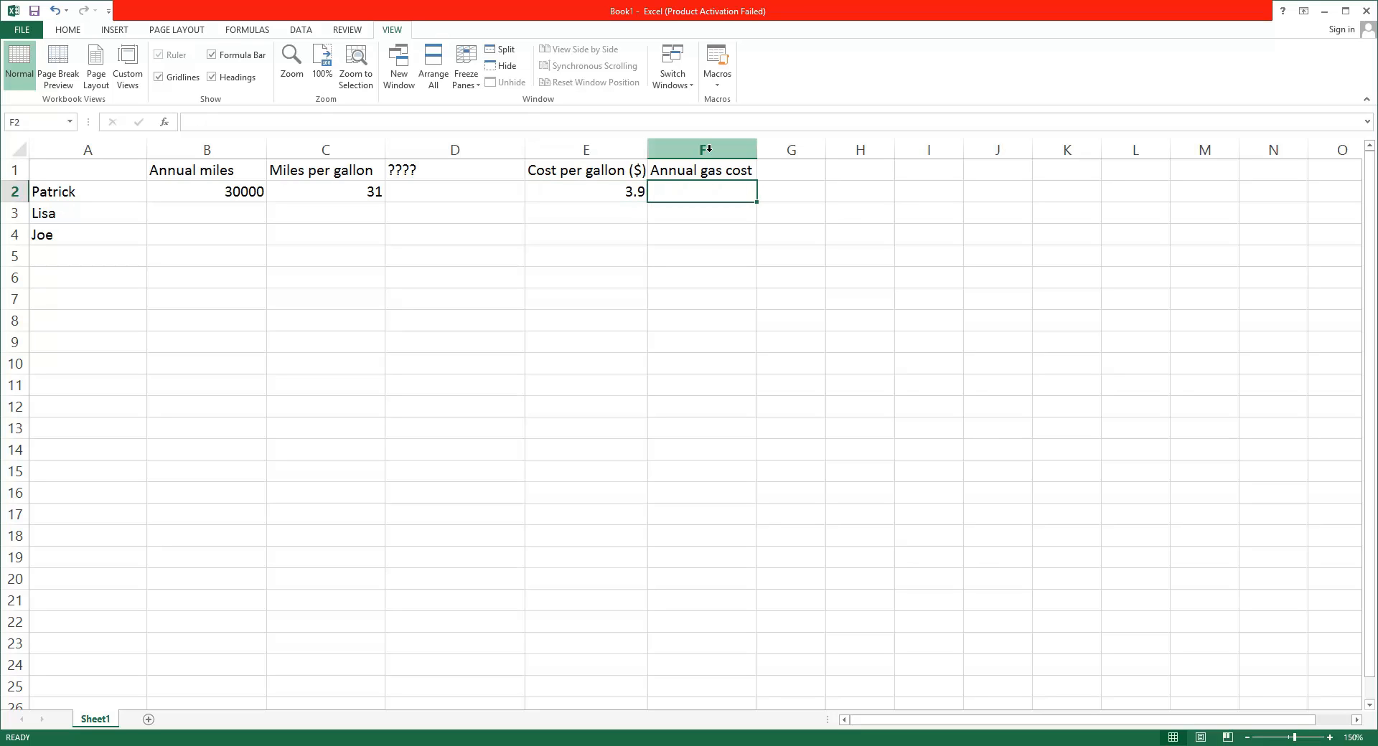
left_click(426, 171)
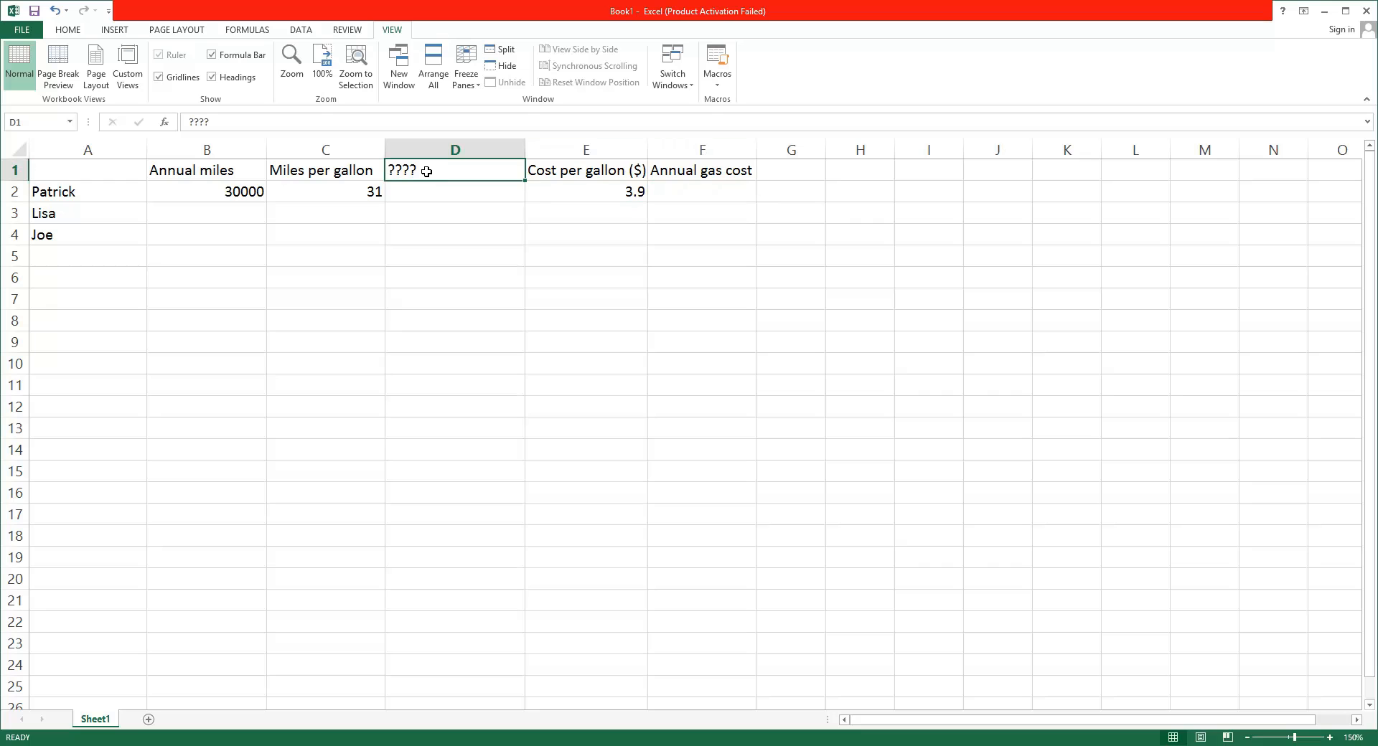
left_click(587, 196)
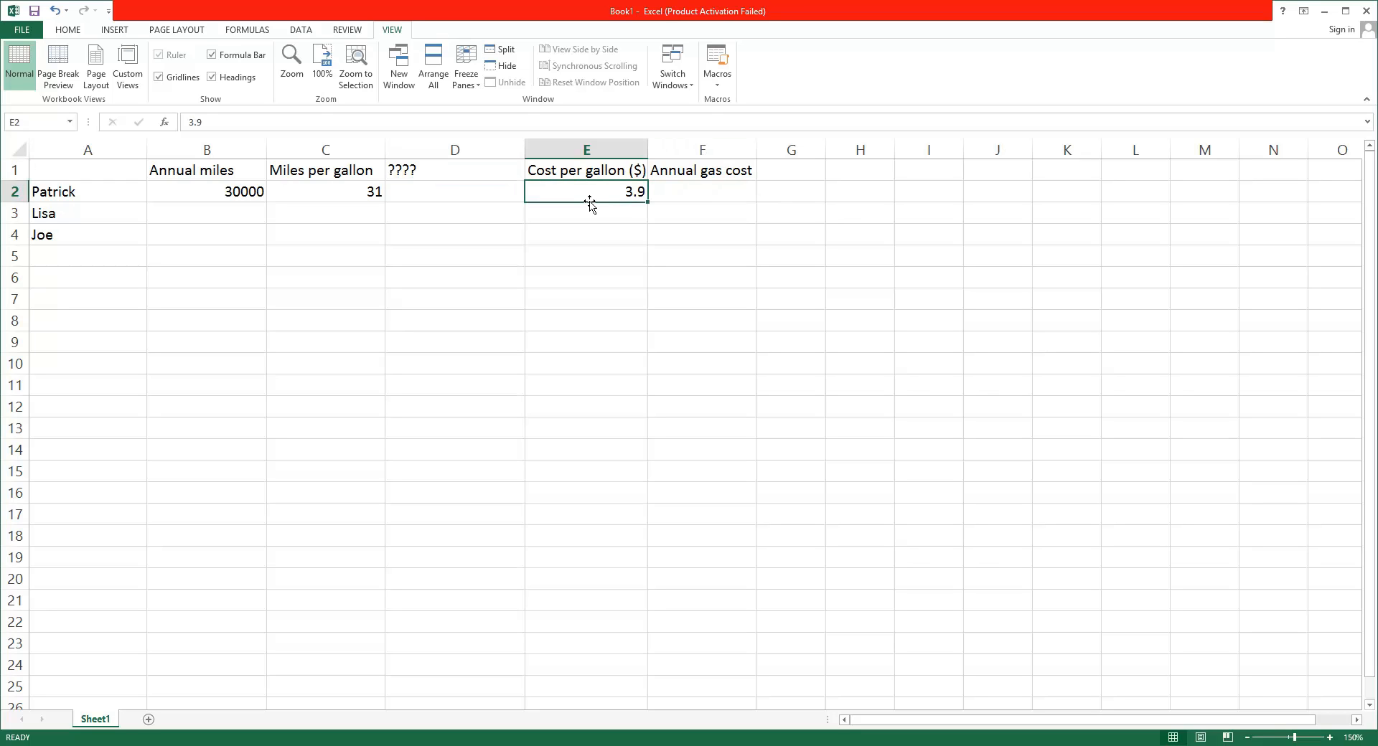
left_click(696, 195)
left_click(614, 193)
left_click(483, 196)
Replace the ???? heading in D1 with Annual Gallons
double_click(447, 172)
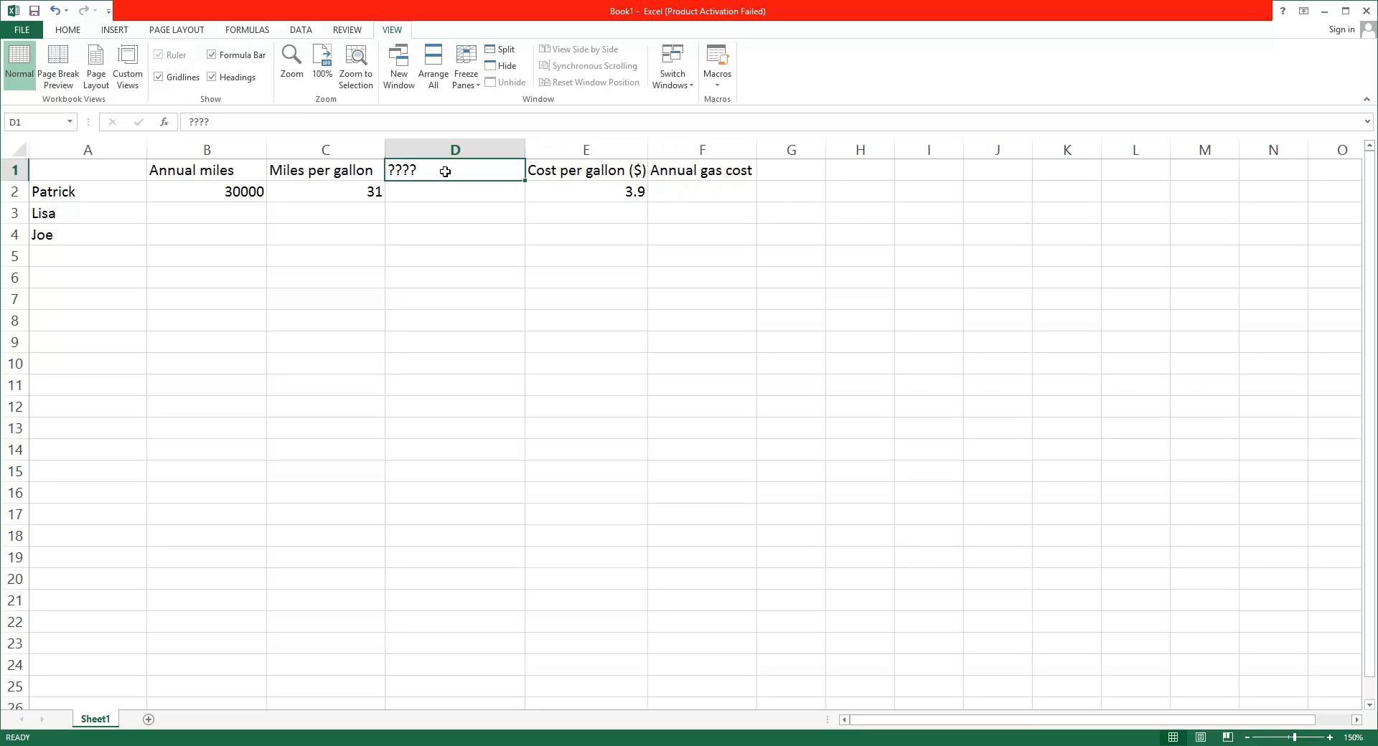
key("BackSpace")
key("BackSpace")
key("BackSpace")
key("BackSpace")
type("G")
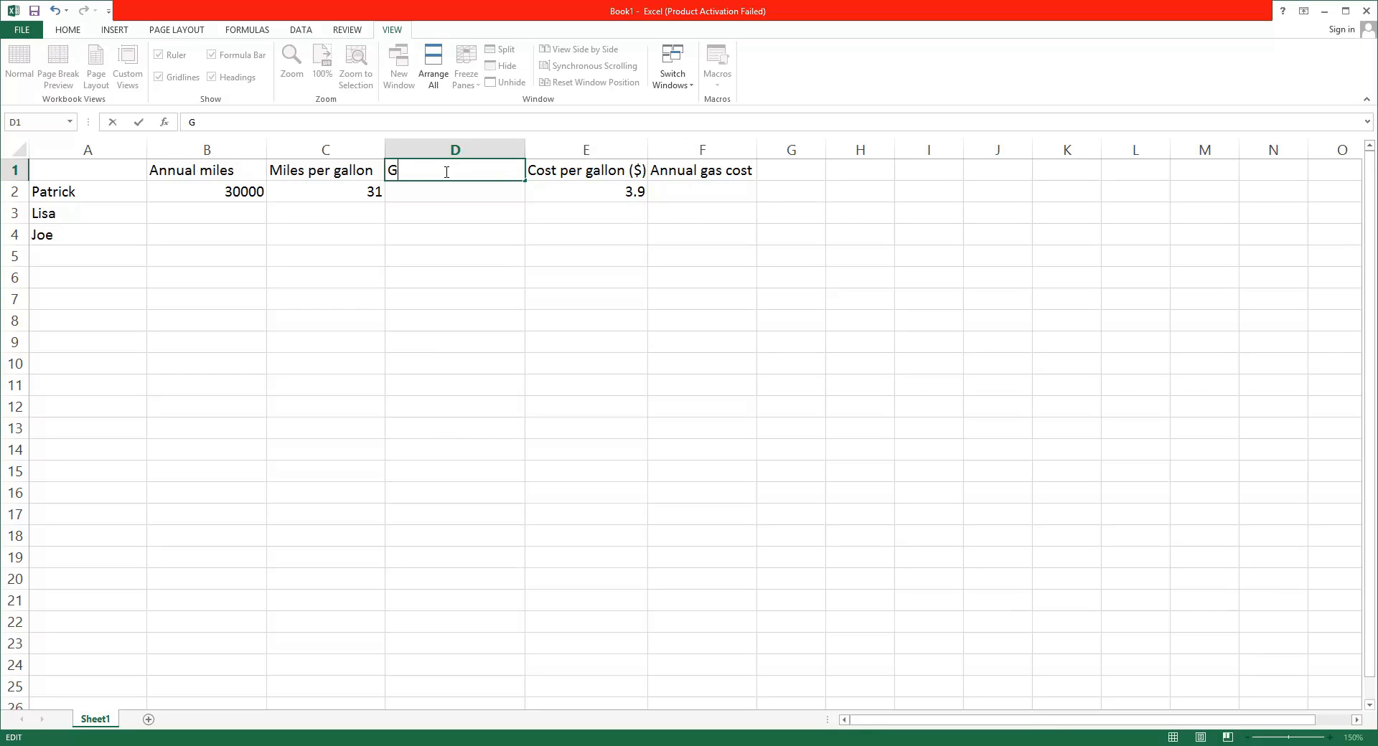
type("allons per year")
left_click_drag(504, 170, 378, 164)
type("Annual Gallons")
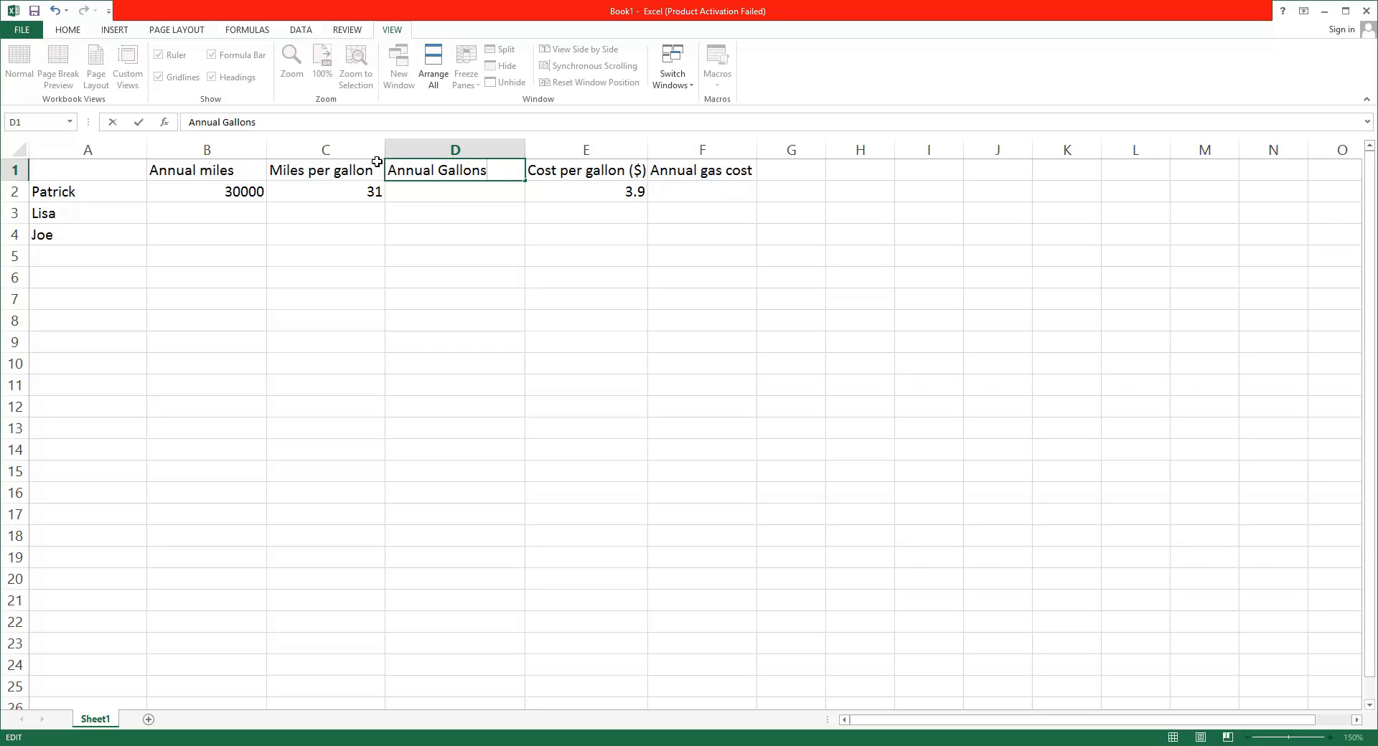
left_click(251, 192)
Enter 30000/31 in the Annual Gallons cell of row 2, based on that row's annual miles and miles per gallon
left_click(287, 194)
left_click(253, 195)
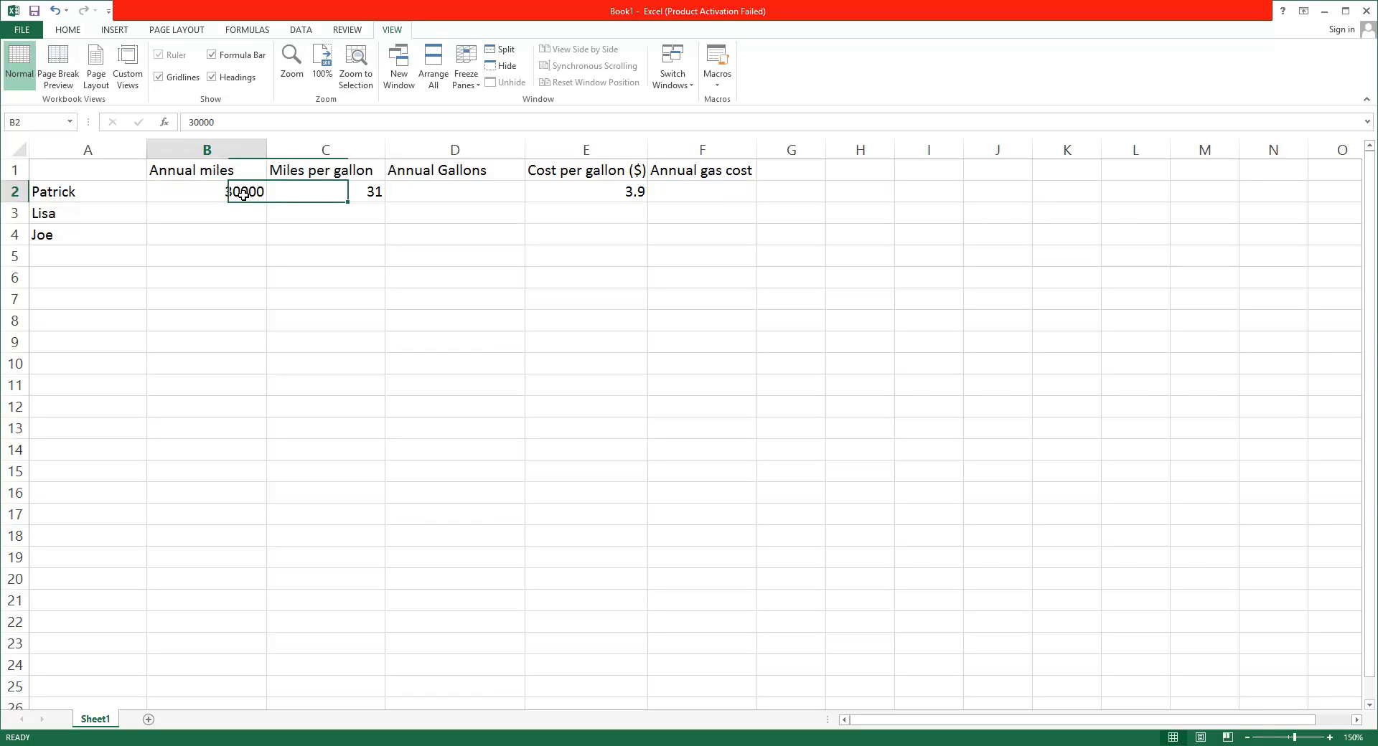
left_click(315, 198)
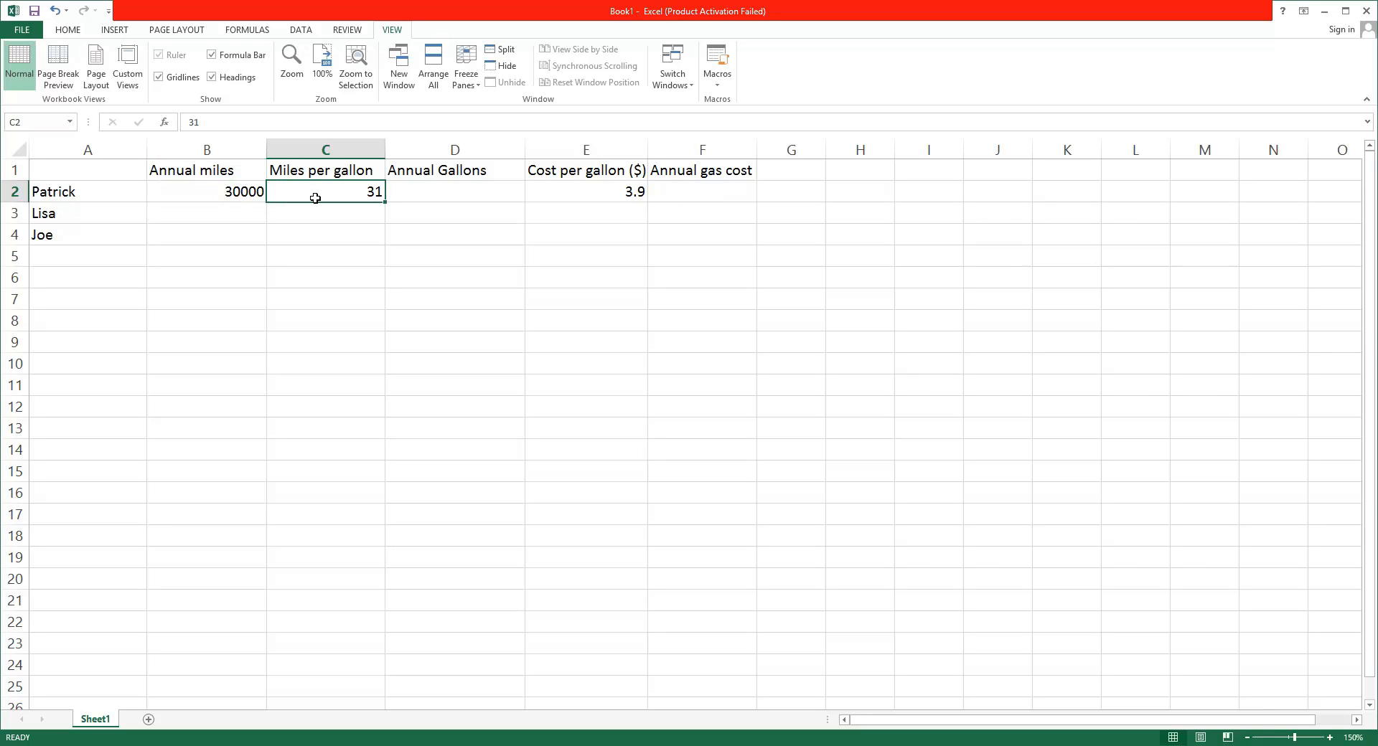
left_click(408, 199)
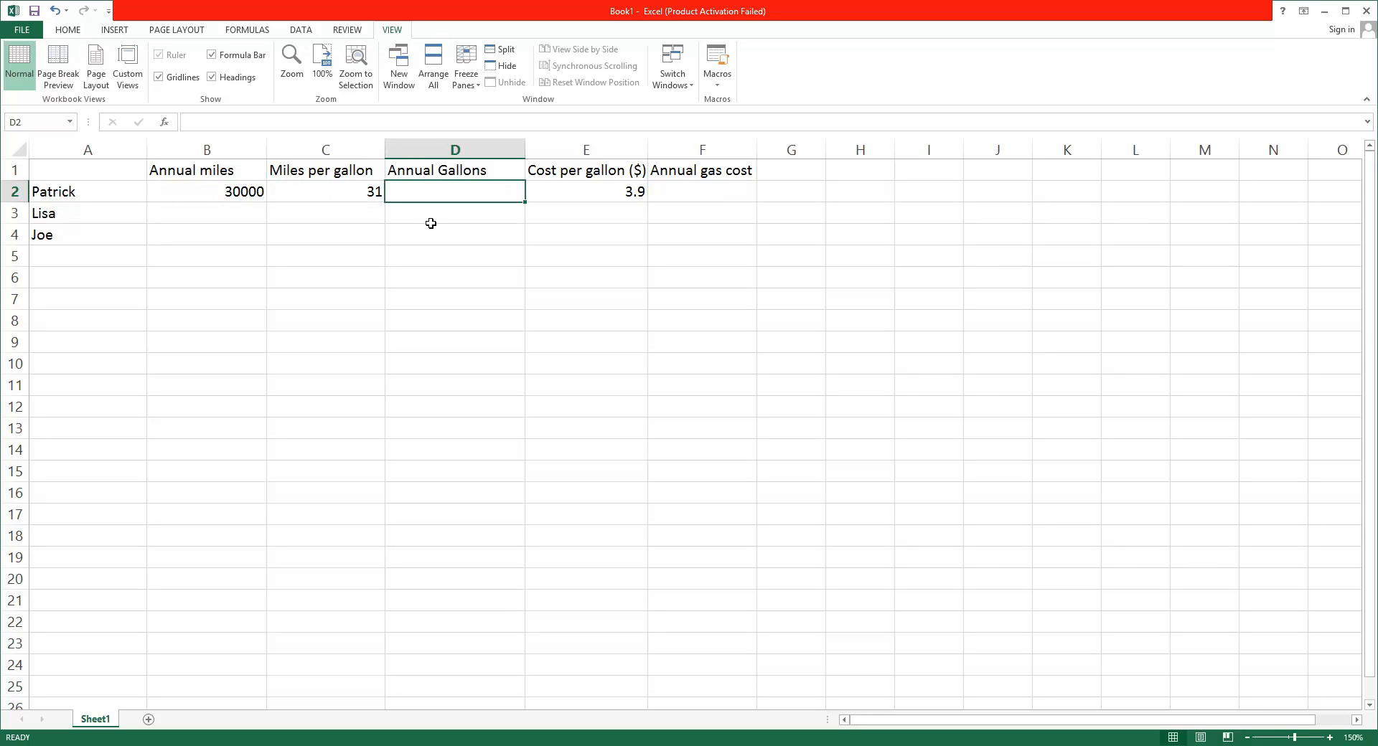
type("3")
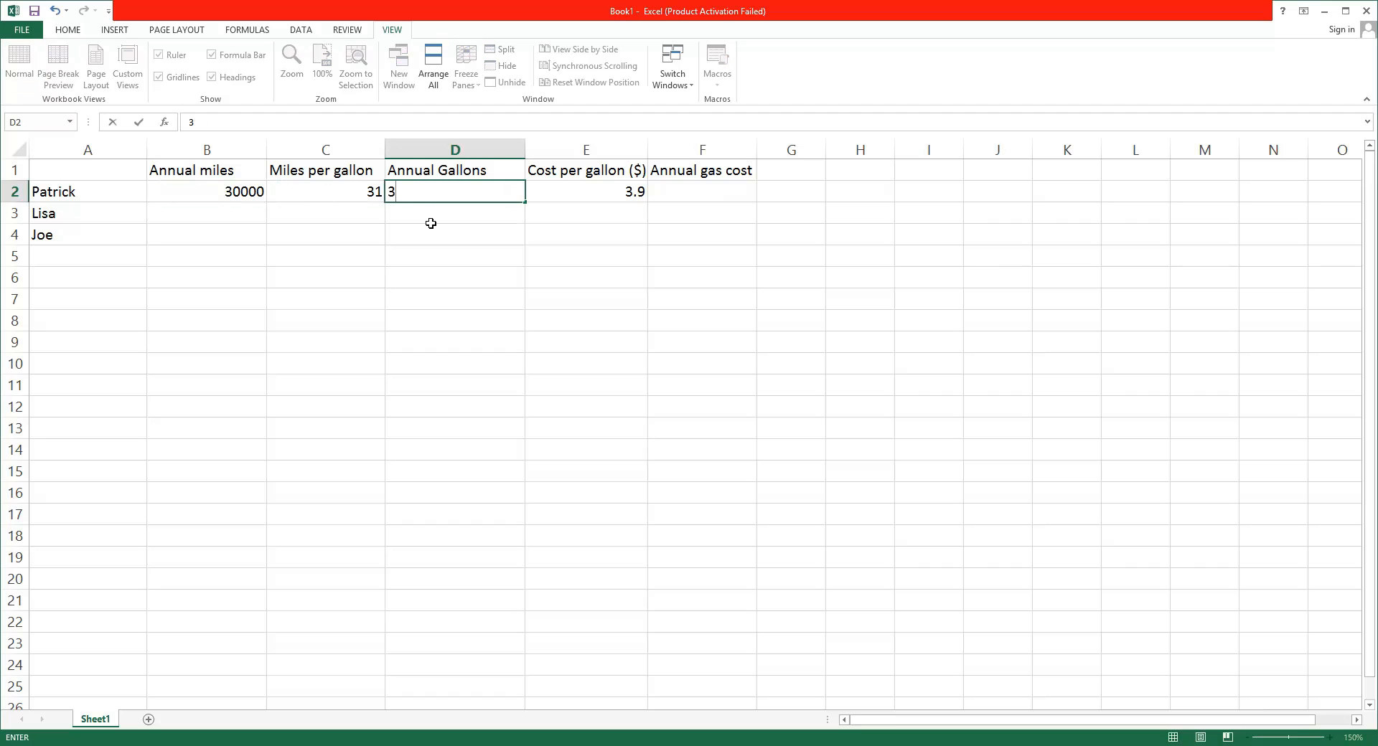
type("0000")
type("/31")
left_click(432, 225)
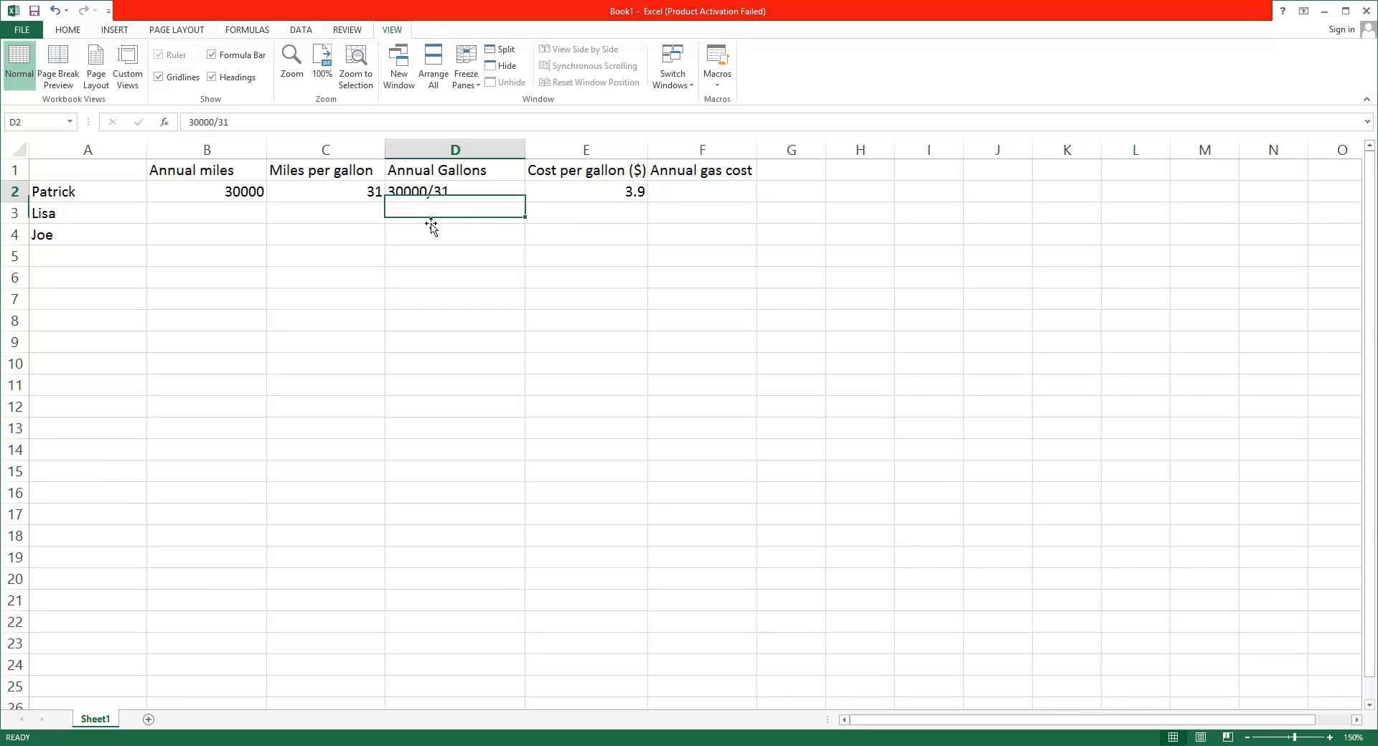
Turn the Annual Gallons entry in row 2 into the formula =30000/31
left_click(458, 192)
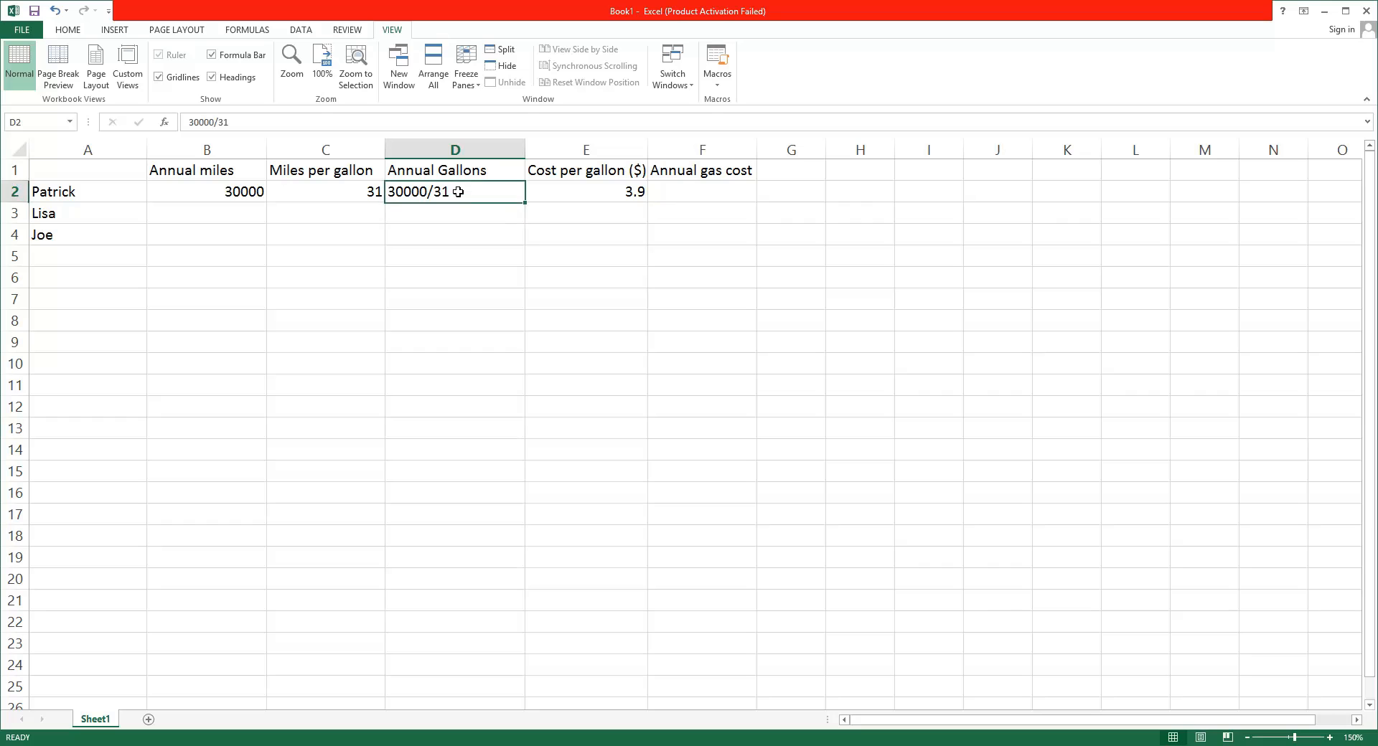
double_click(458, 193)
left_click(387, 192)
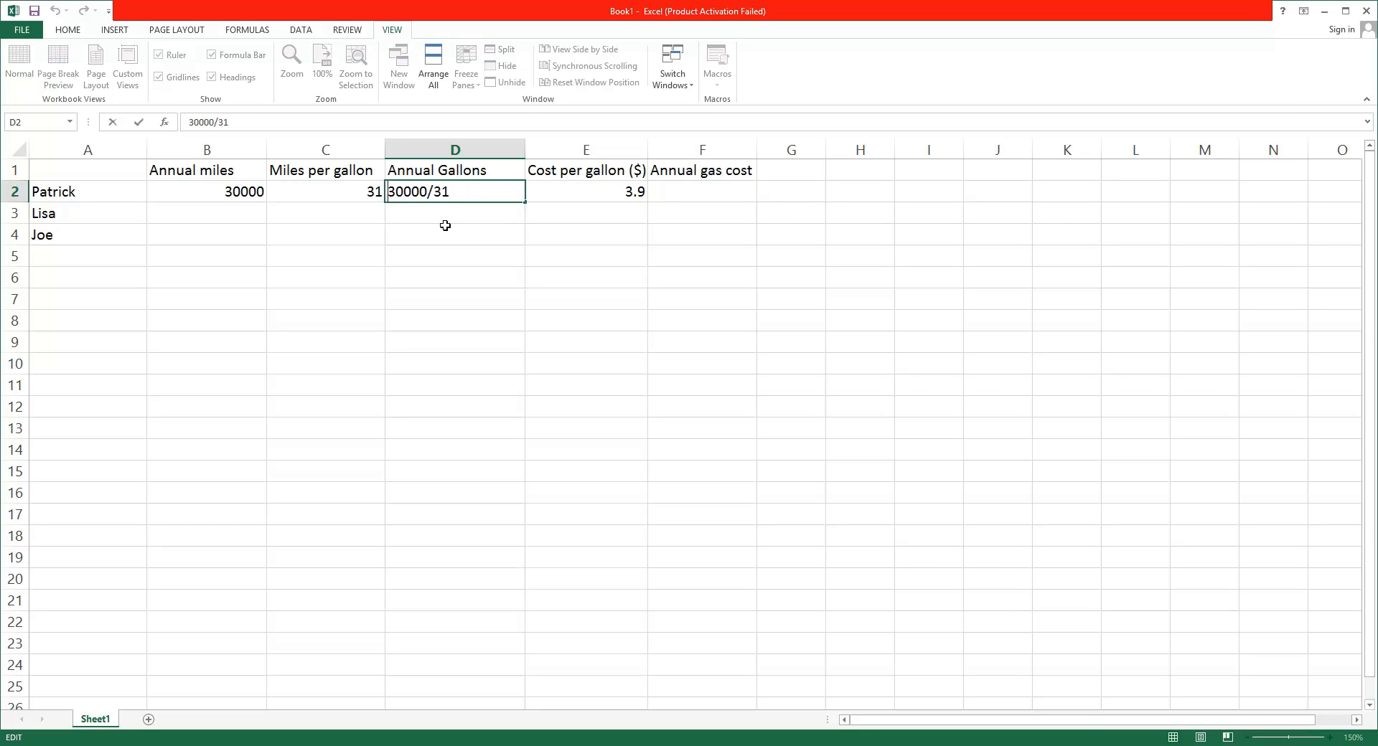
type("=")
key("Return")
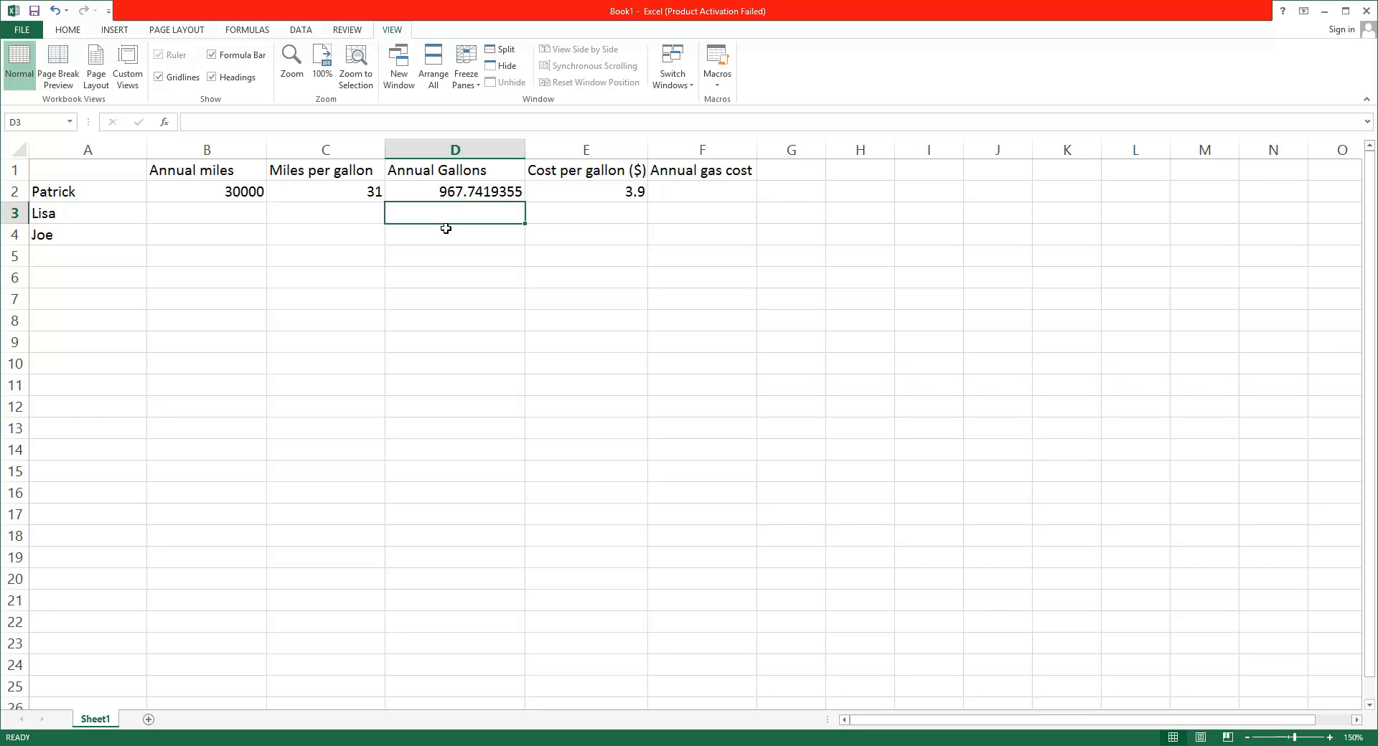
Enter the formula =967.7419355*3.9 as the Annual gas cost in row 2
left_click(453, 198)
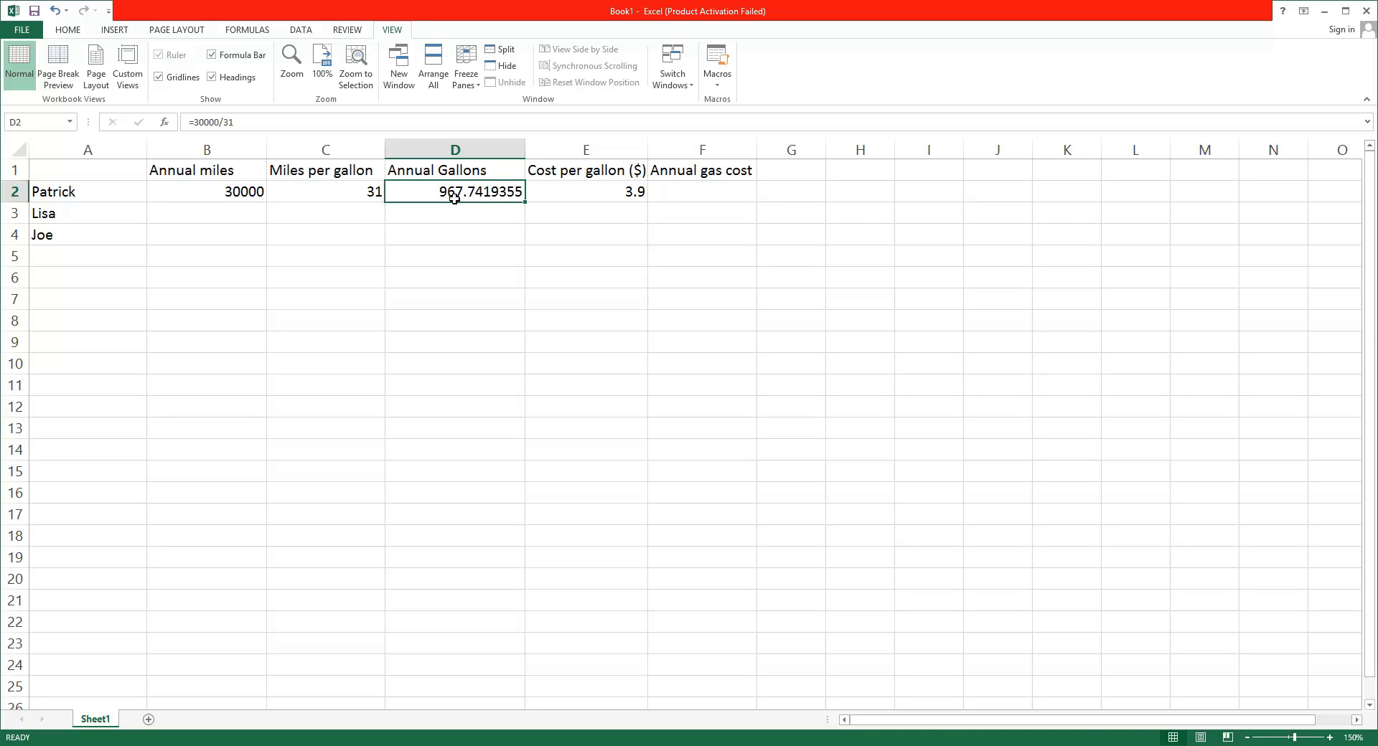
left_click(679, 193)
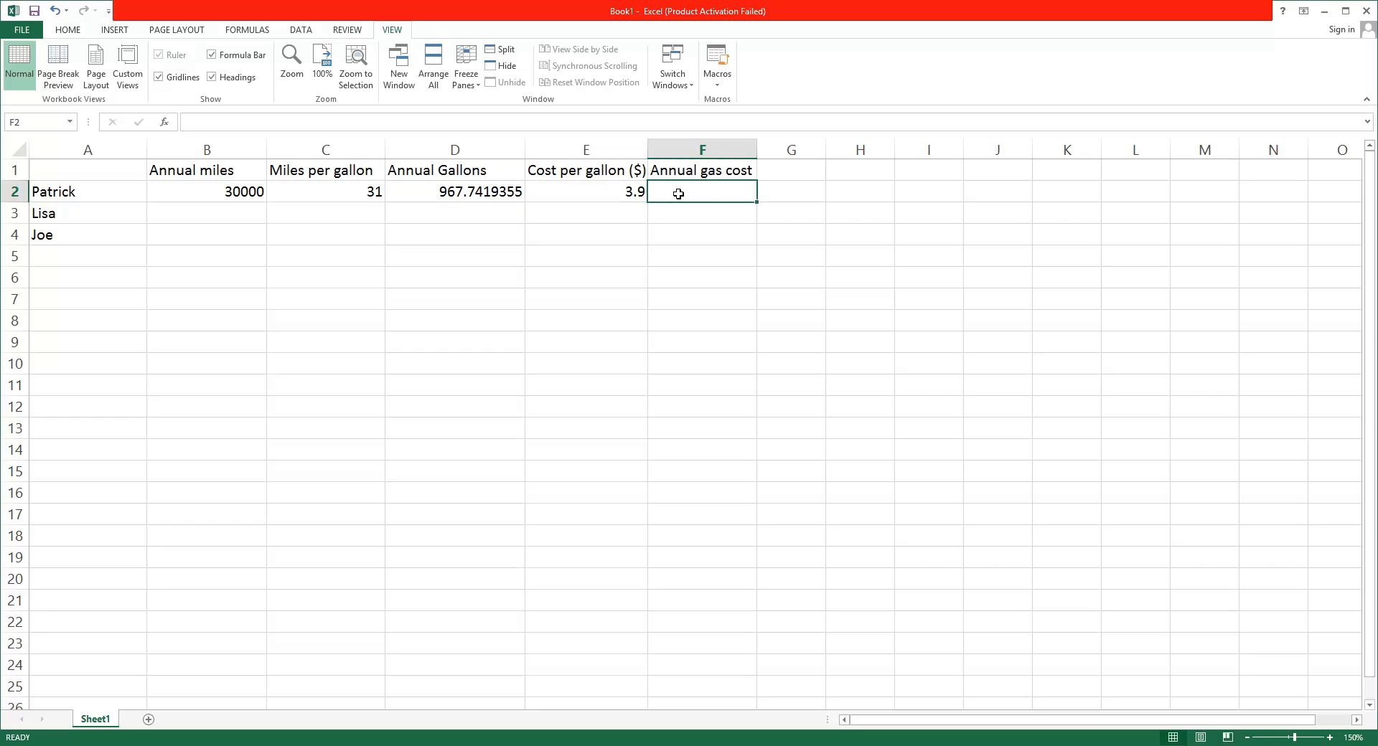
type("=")
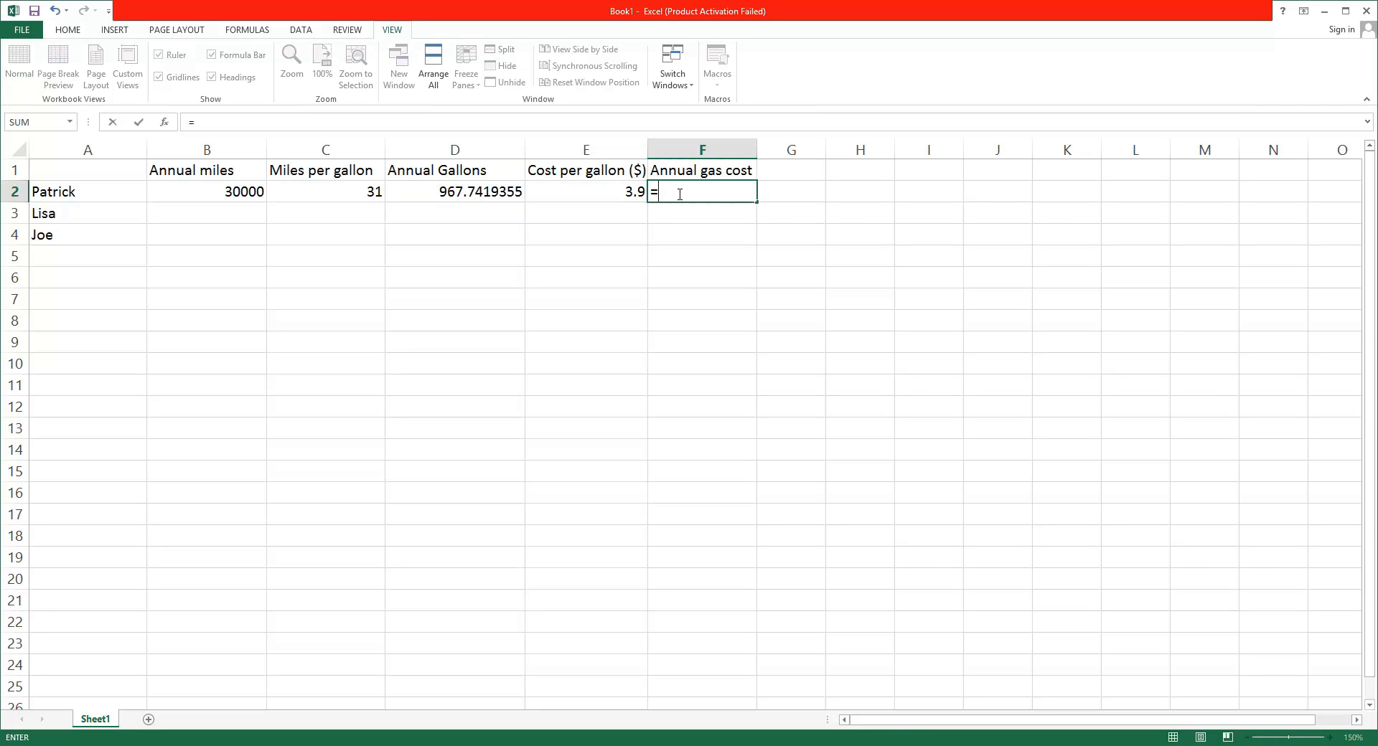
type("967.7419355")
type("*")
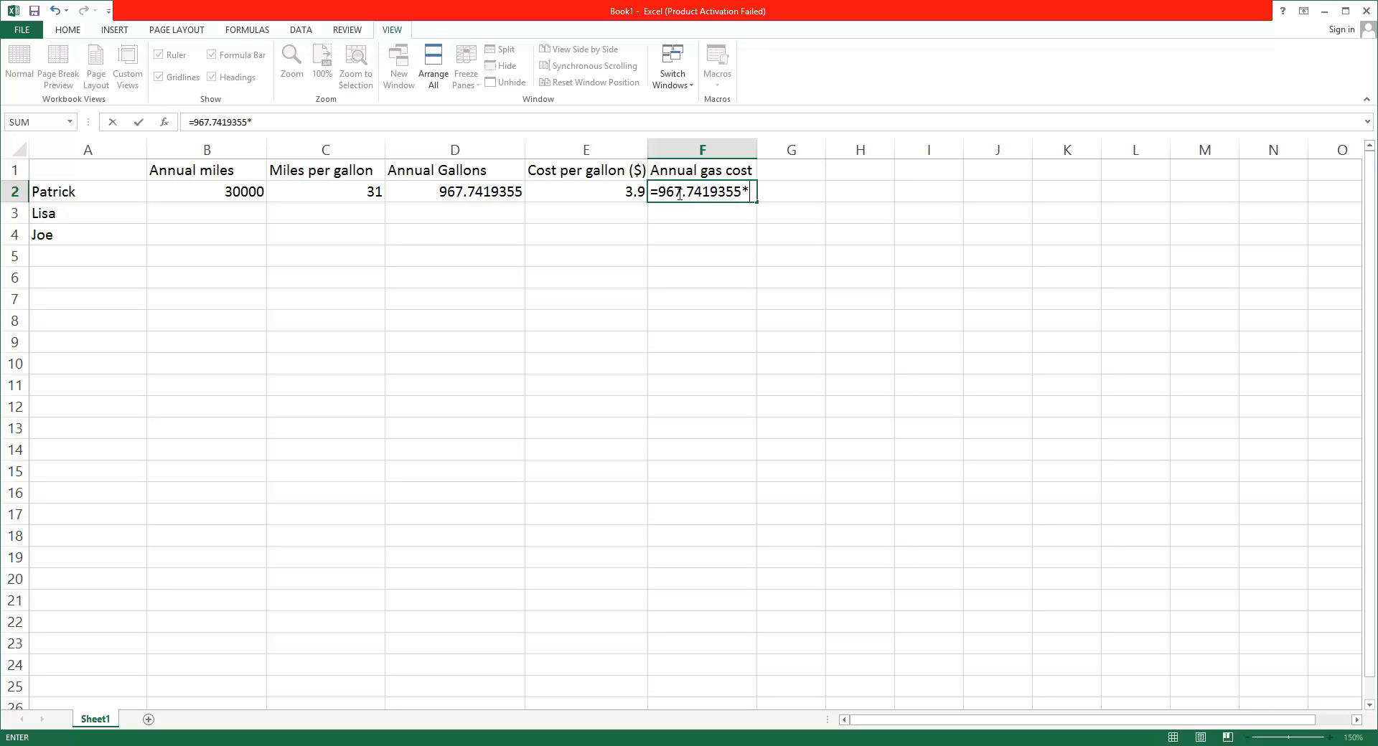
type("3.9")
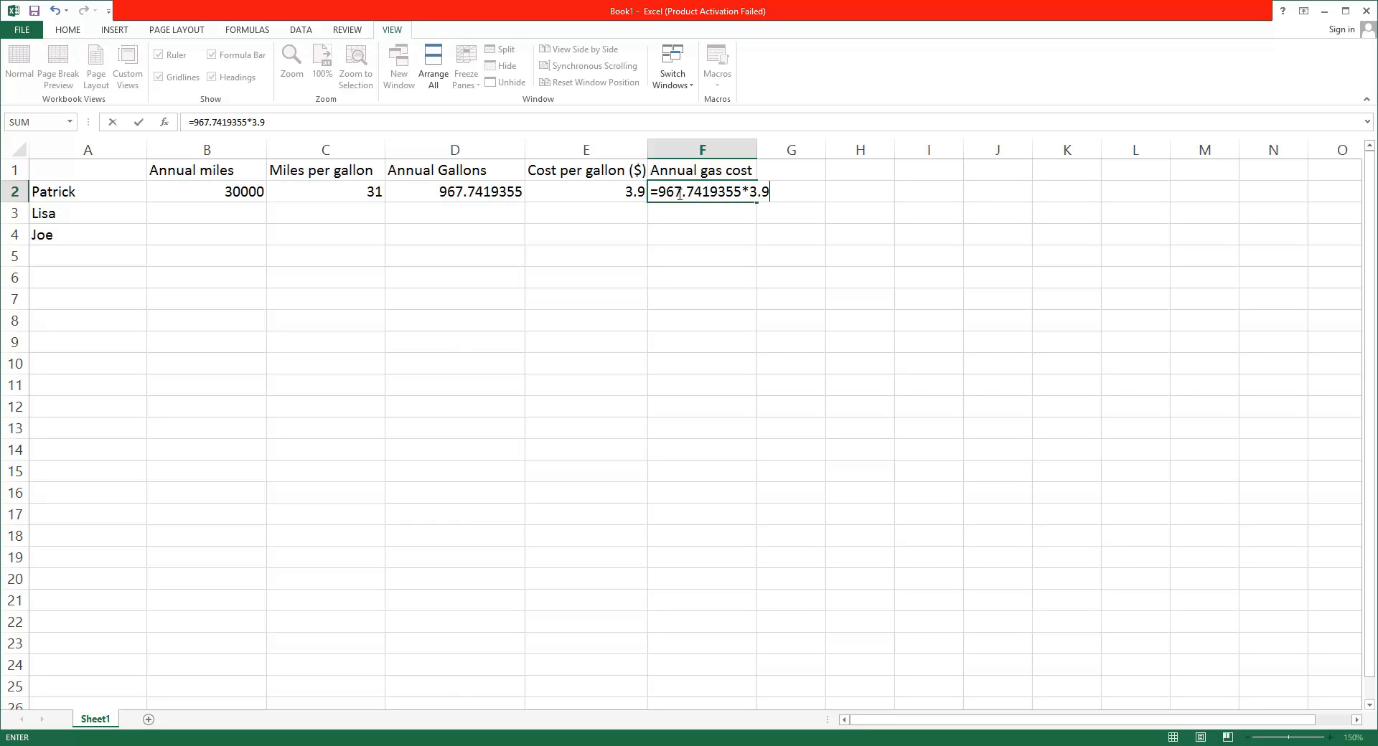
Widen column F slightly so the Annual gas cost formula fits
left_click(748, 149)
left_click_drag(757, 149, 772, 146)
left_click(763, 192)
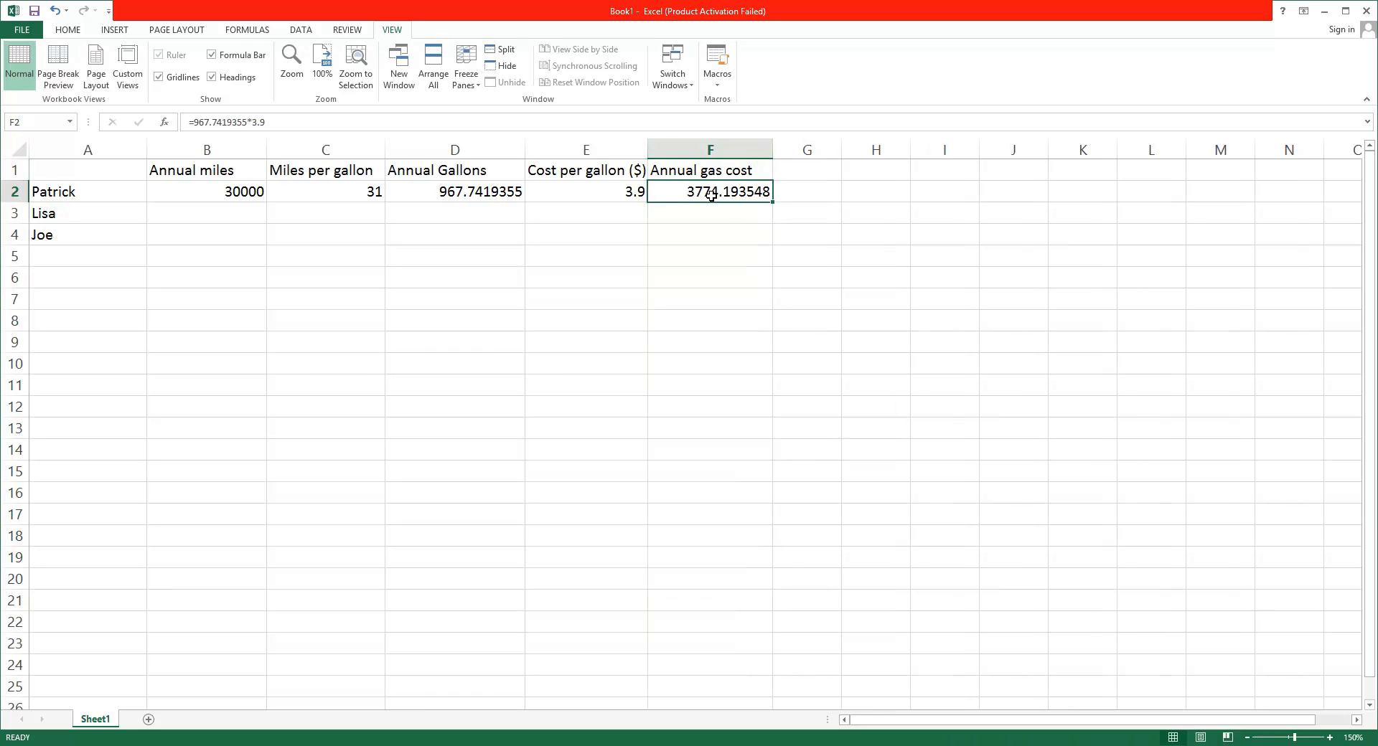
Inspect the formulas behind the Annual Gallons and Annual gas cost values in row 2
left_click(485, 193)
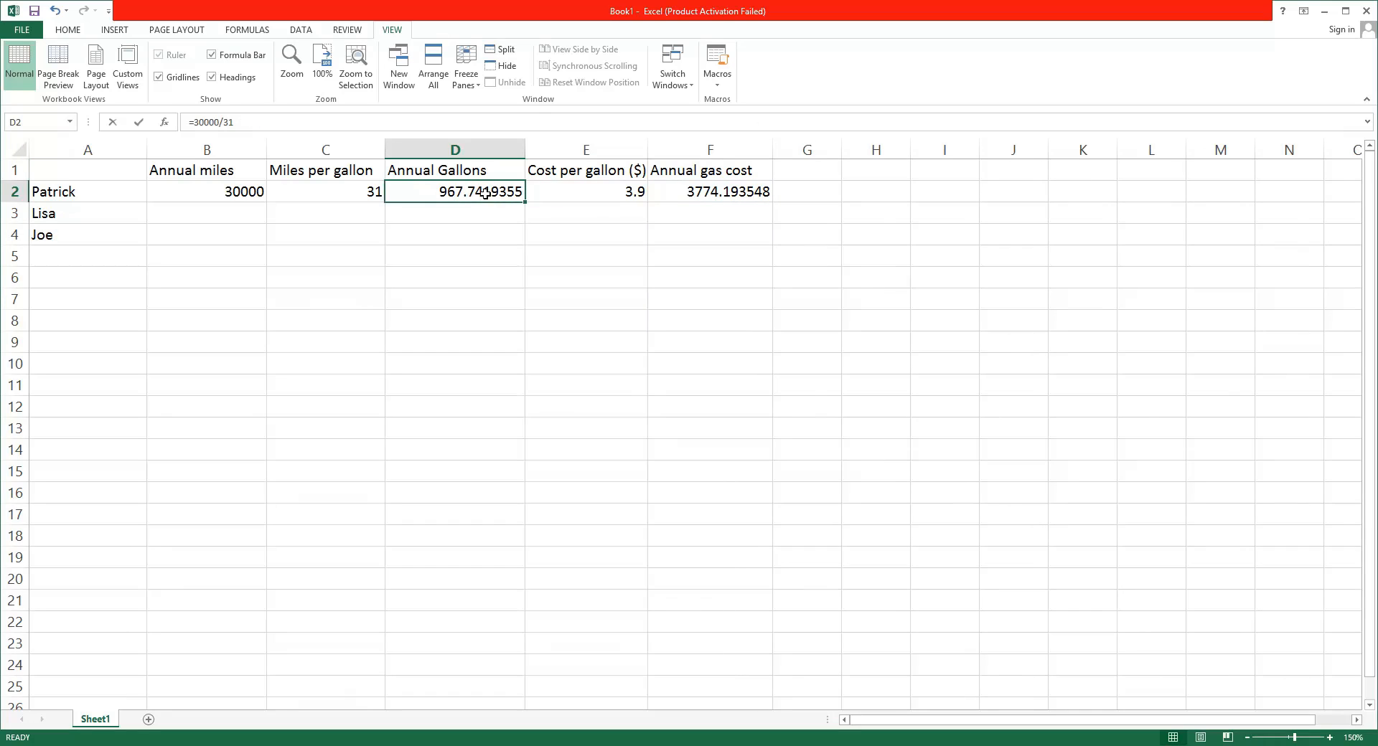
double_click(485, 193)
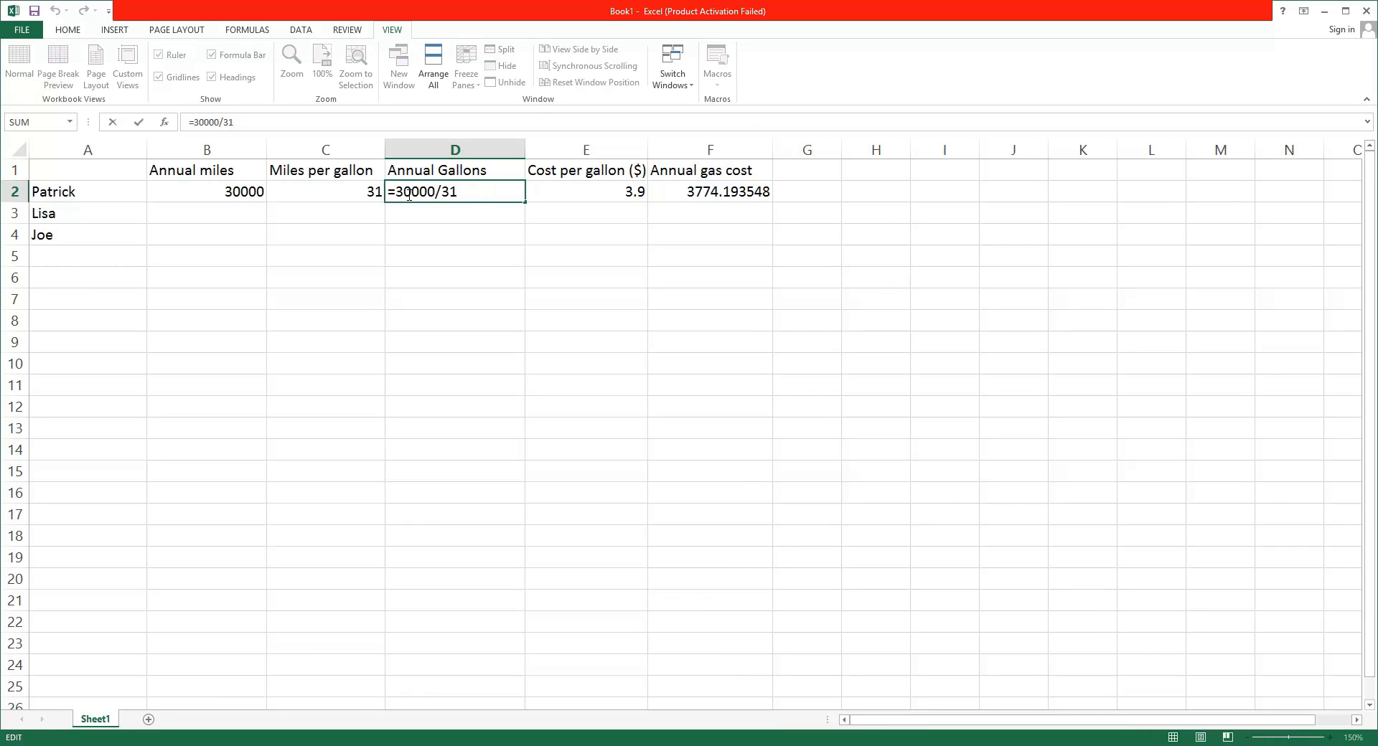
left_click(674, 192)
double_click(695, 194)
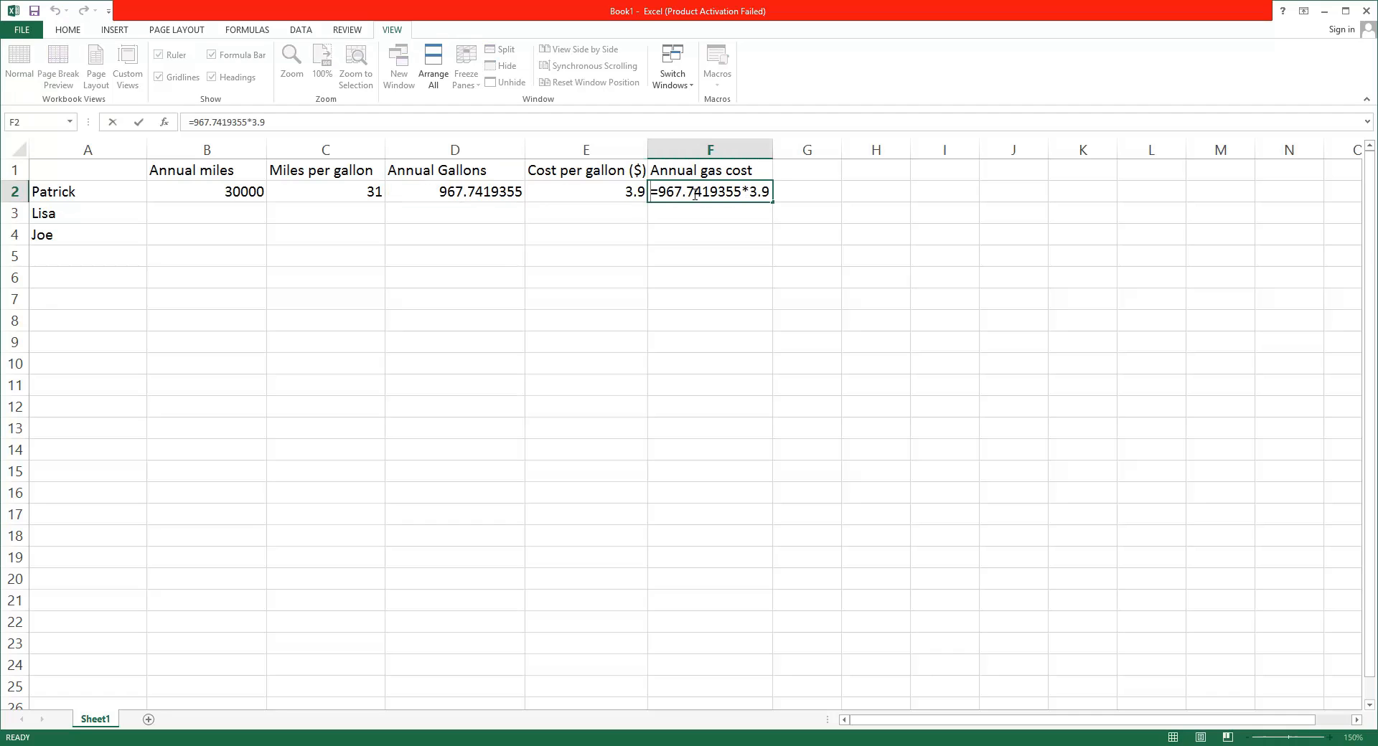
left_click(489, 191)
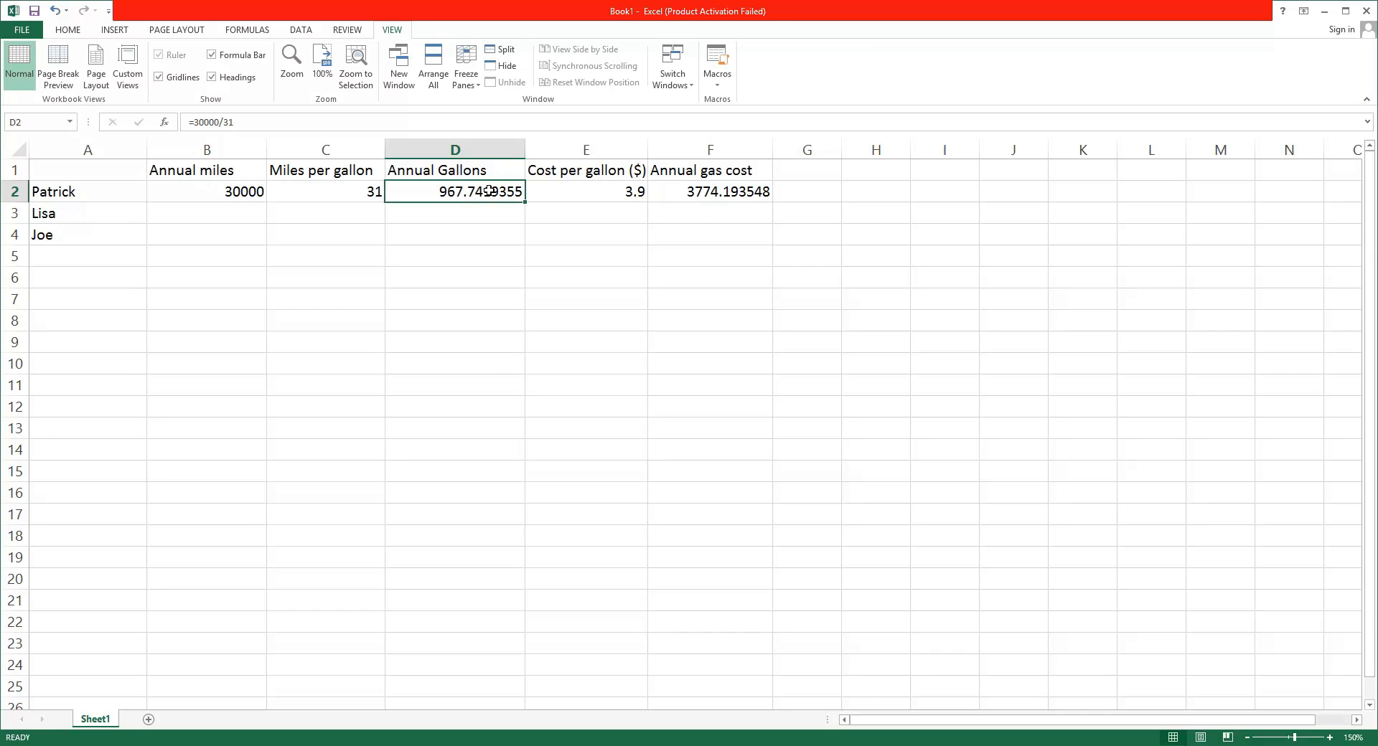
Replace the fixed numbers in the row 2 Annual Gallons formula with cell references, entering =(B2,C2)
double_click(489, 191)
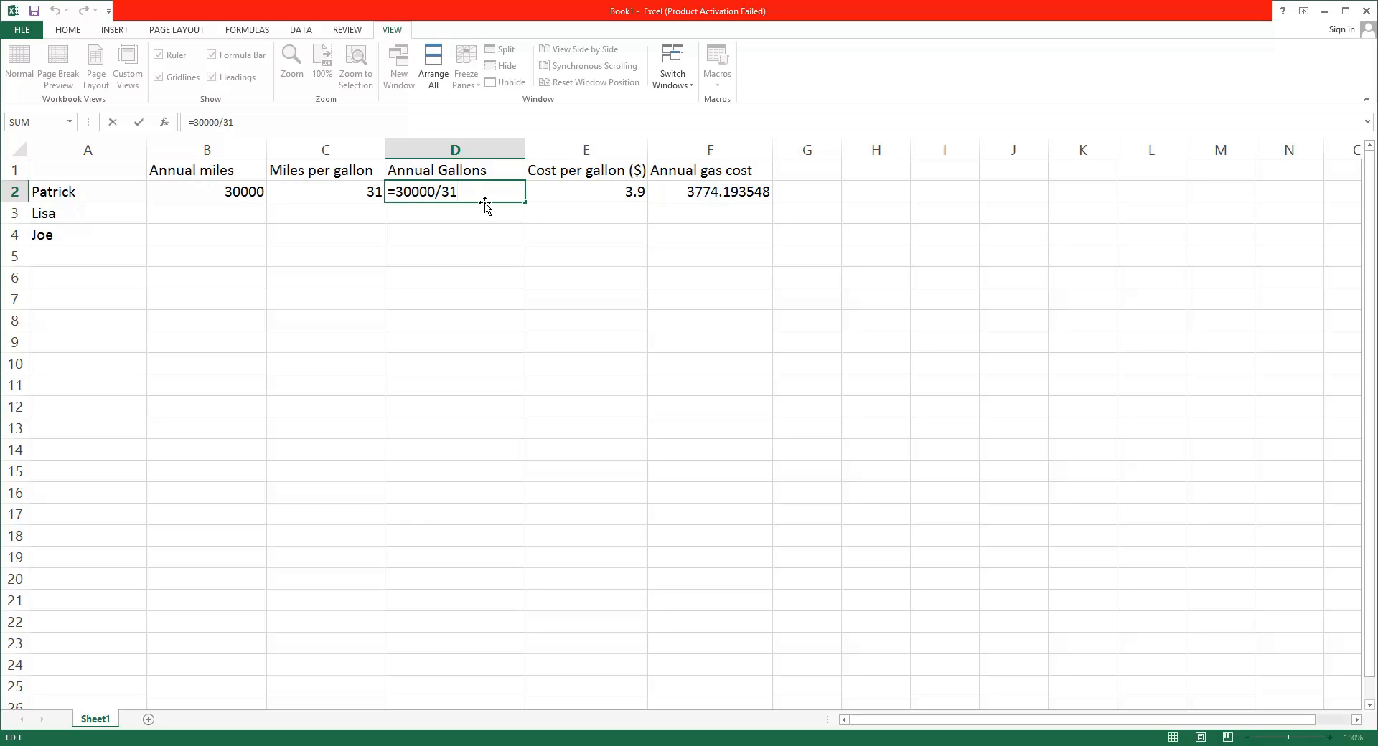
key("BackSpace")
key("BackSpace")
key("BackSpace")
key("BackSpace")
key("BackSpace")
key("BackSpace")
key("BackSpace")
key("BackSpace")
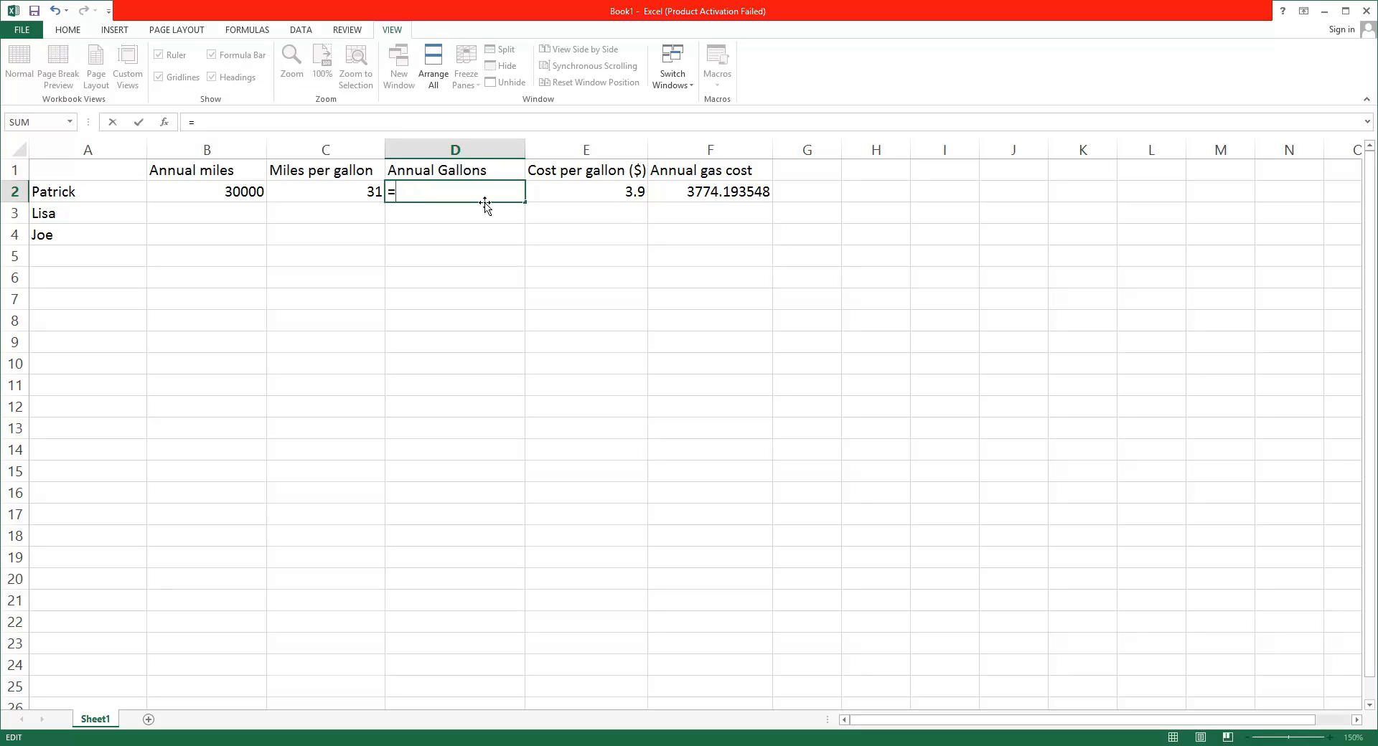
type("(")
left_click(239, 190)
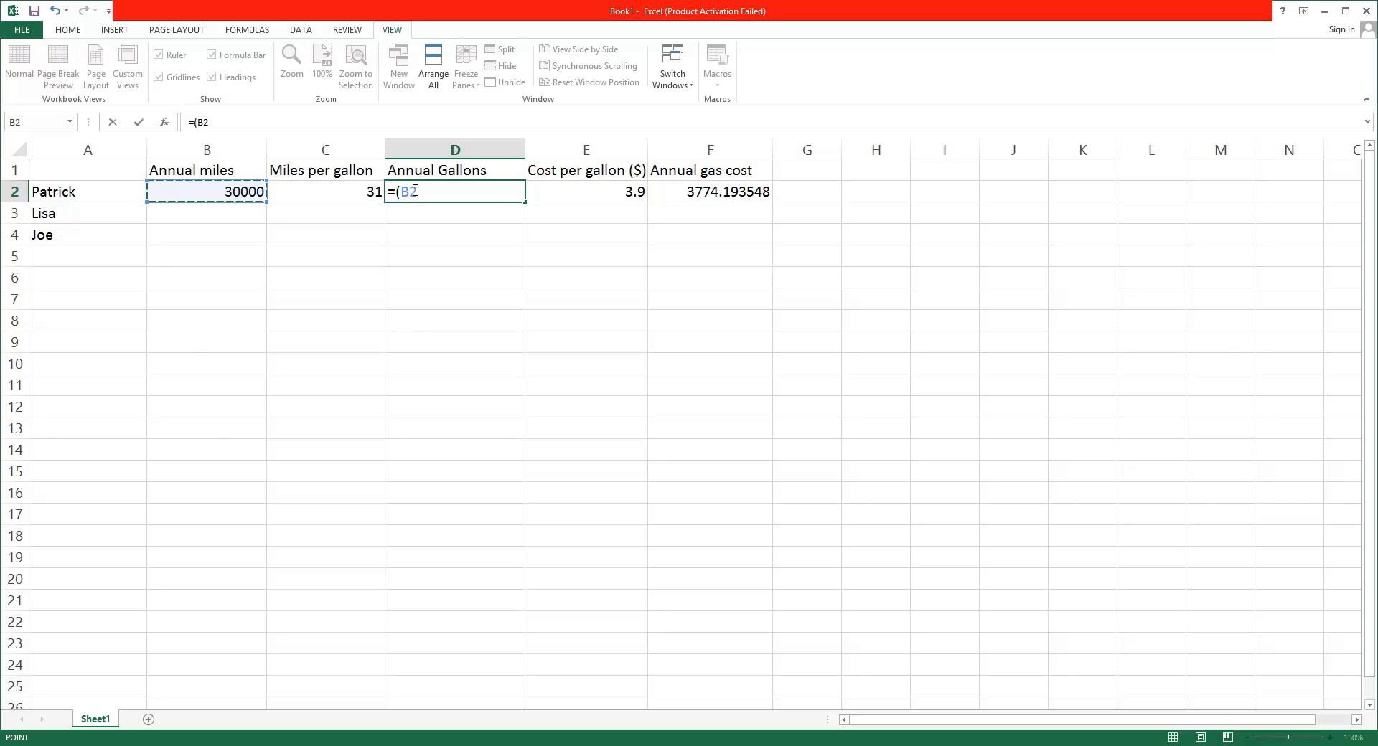
type(",")
left_click(366, 196)
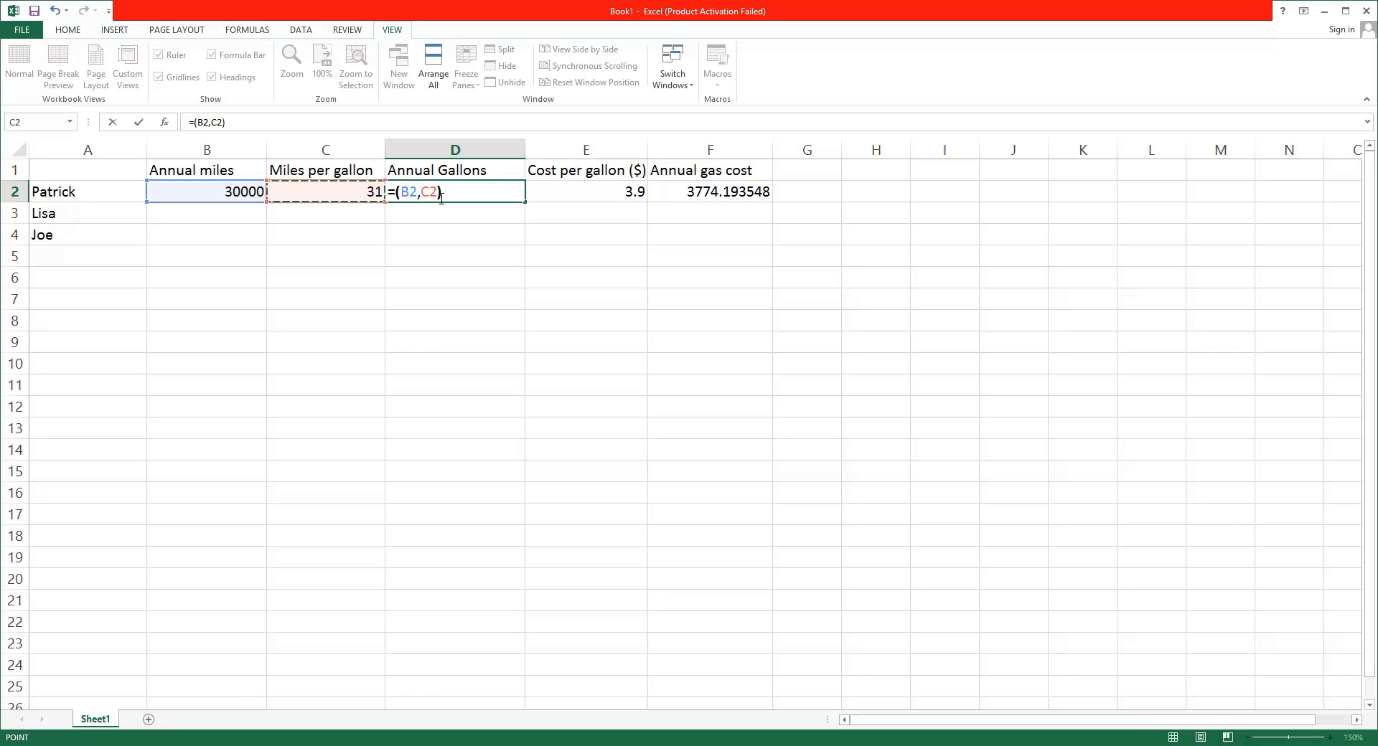
key("Return")
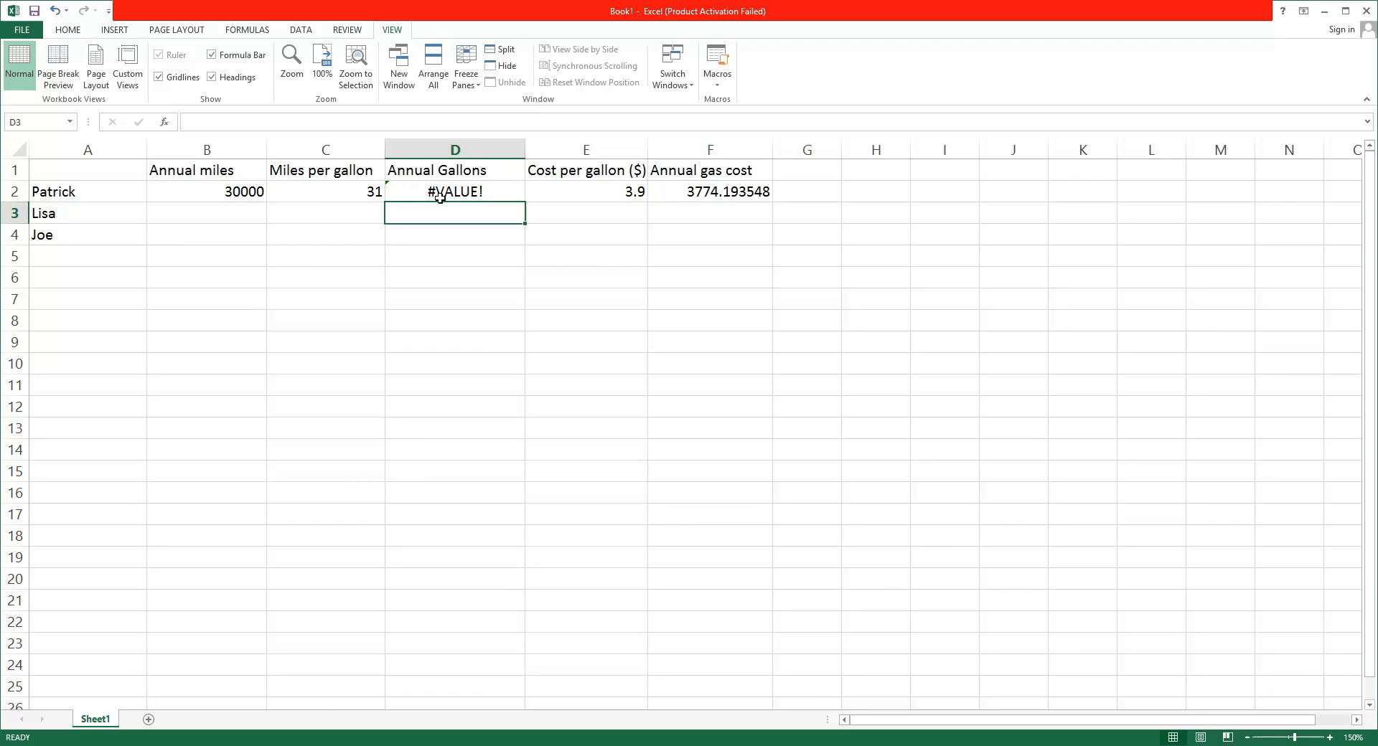
Change the comma to a division sign in the row 2 Annual Gallons formula, making it =(B2/C2)
left_click(468, 191)
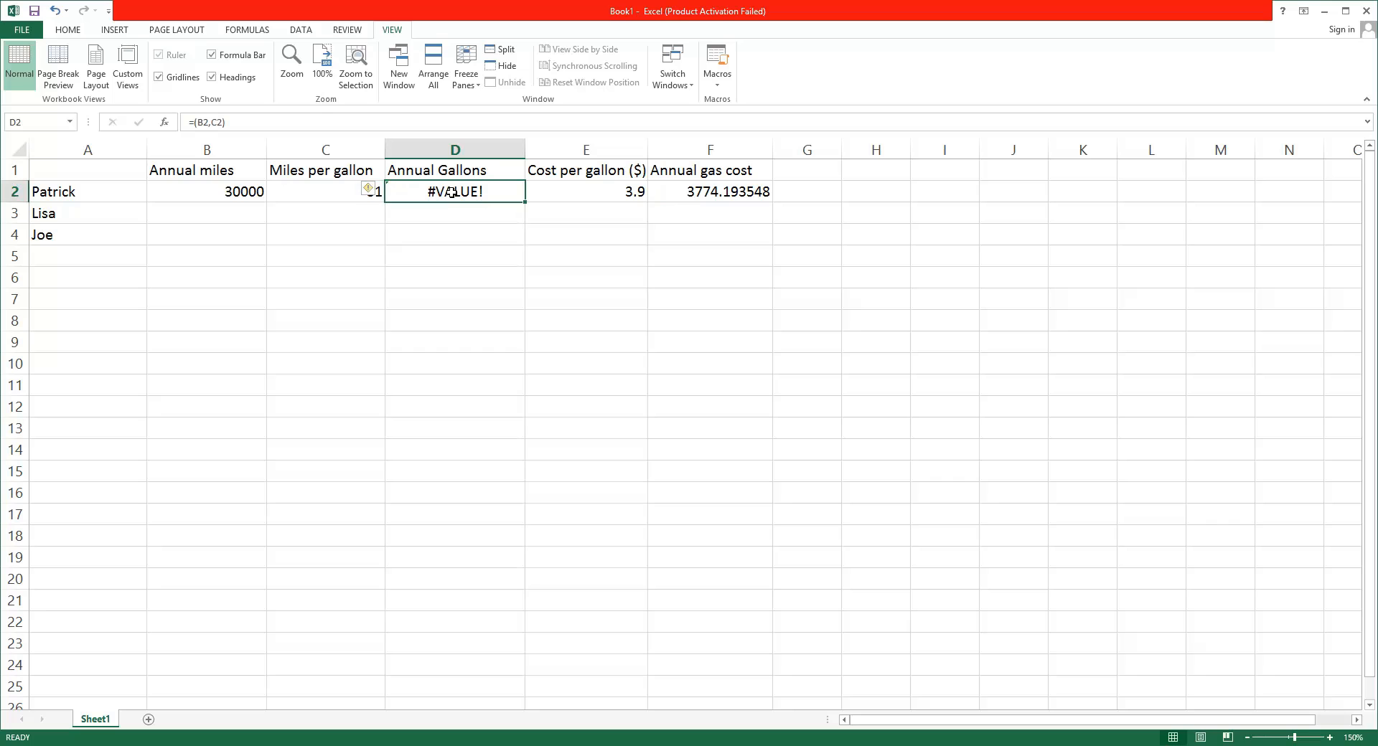
double_click(451, 192)
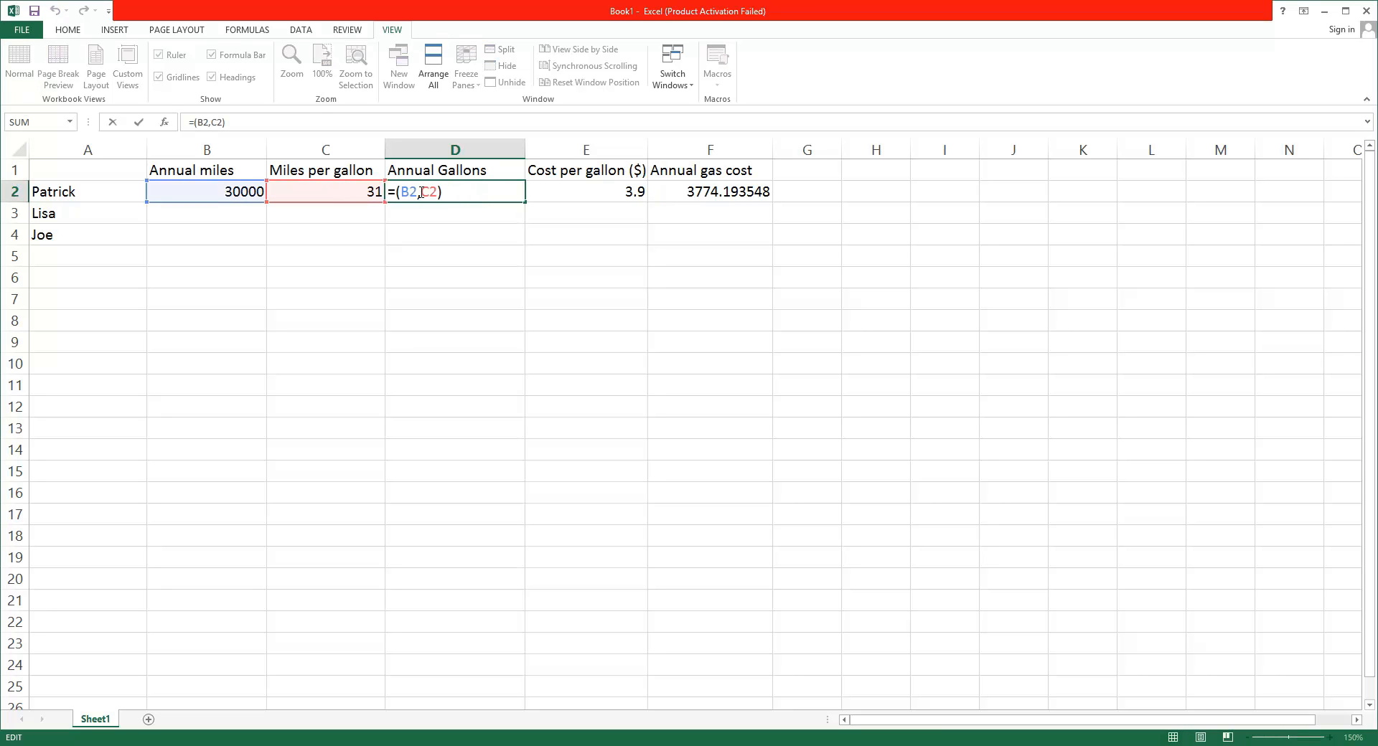
key("BackSpace")
type("/")
key("Return")
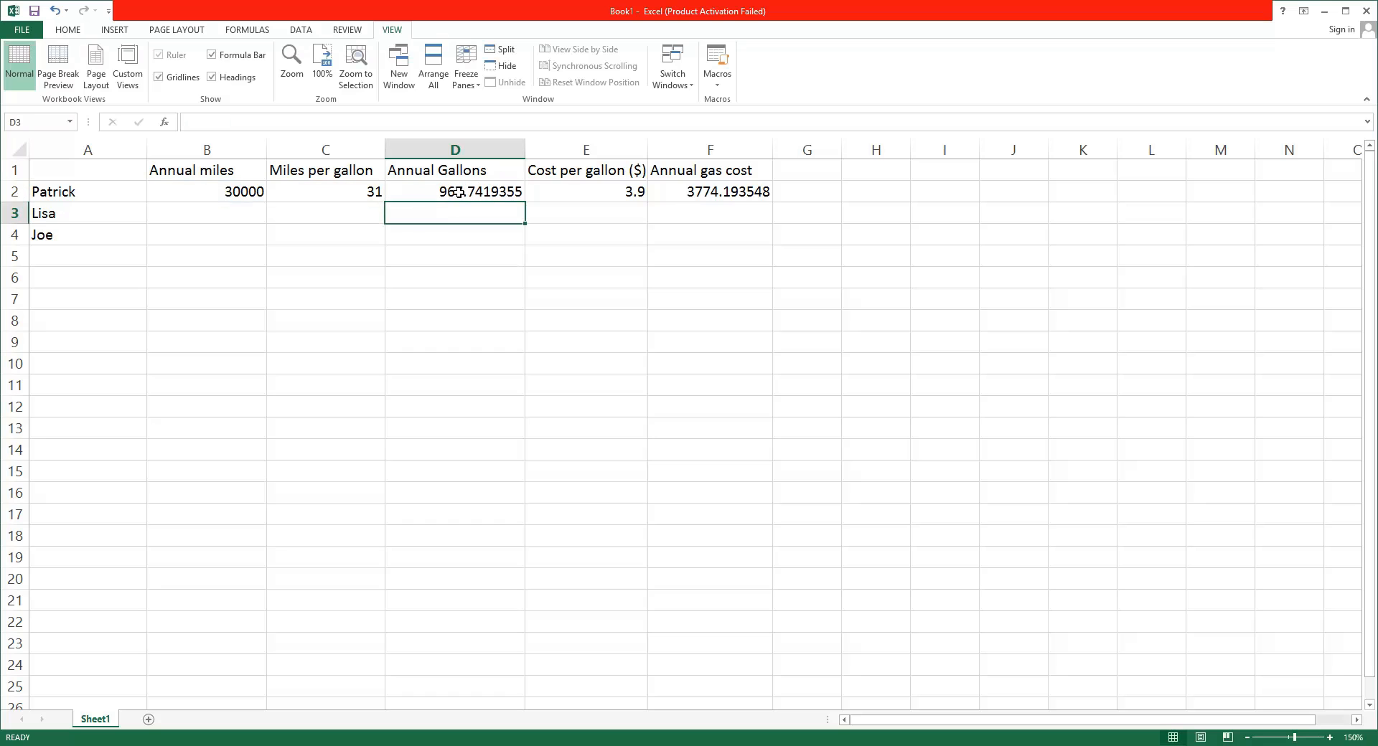
Replace the fixed numbers in the row 2 Annual gas cost formula with cell references, entering =(D2*E2)
double_click(702, 193)
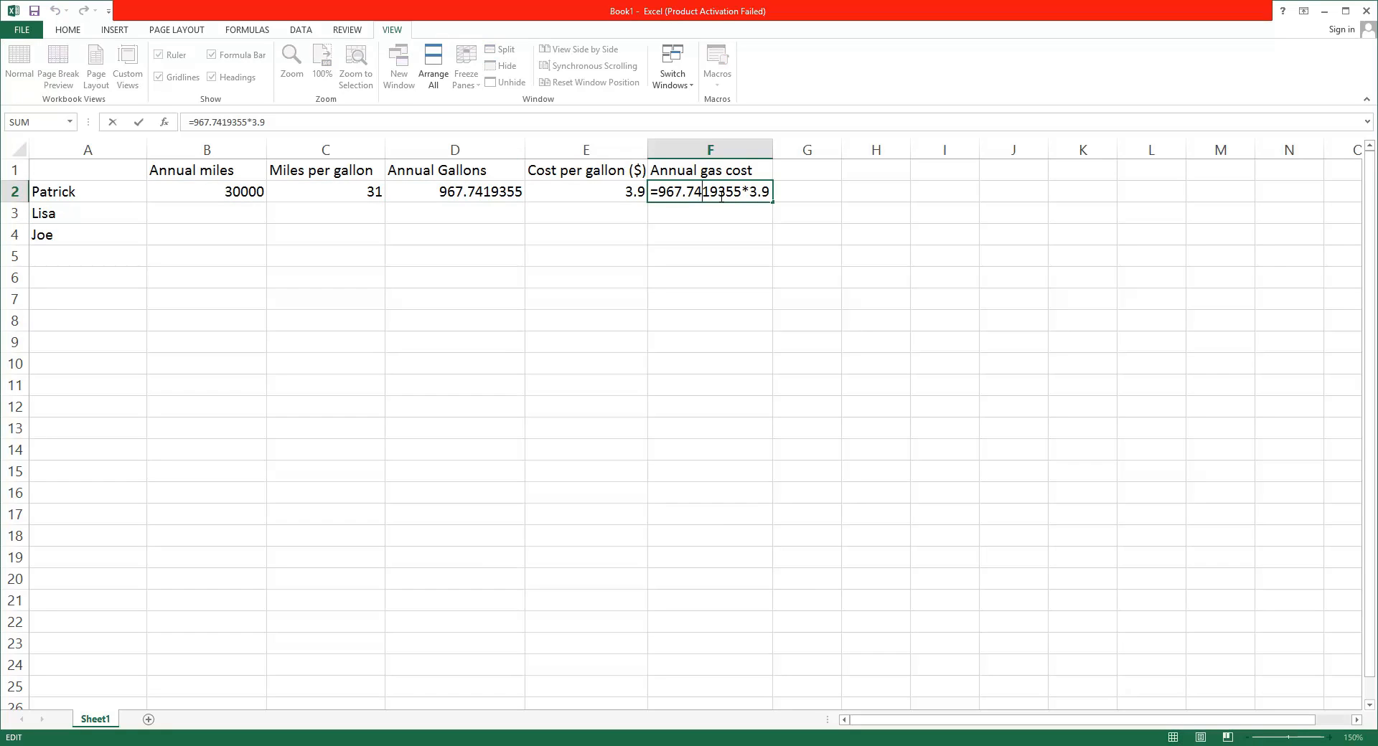
left_click_drag(771, 193, 665, 193)
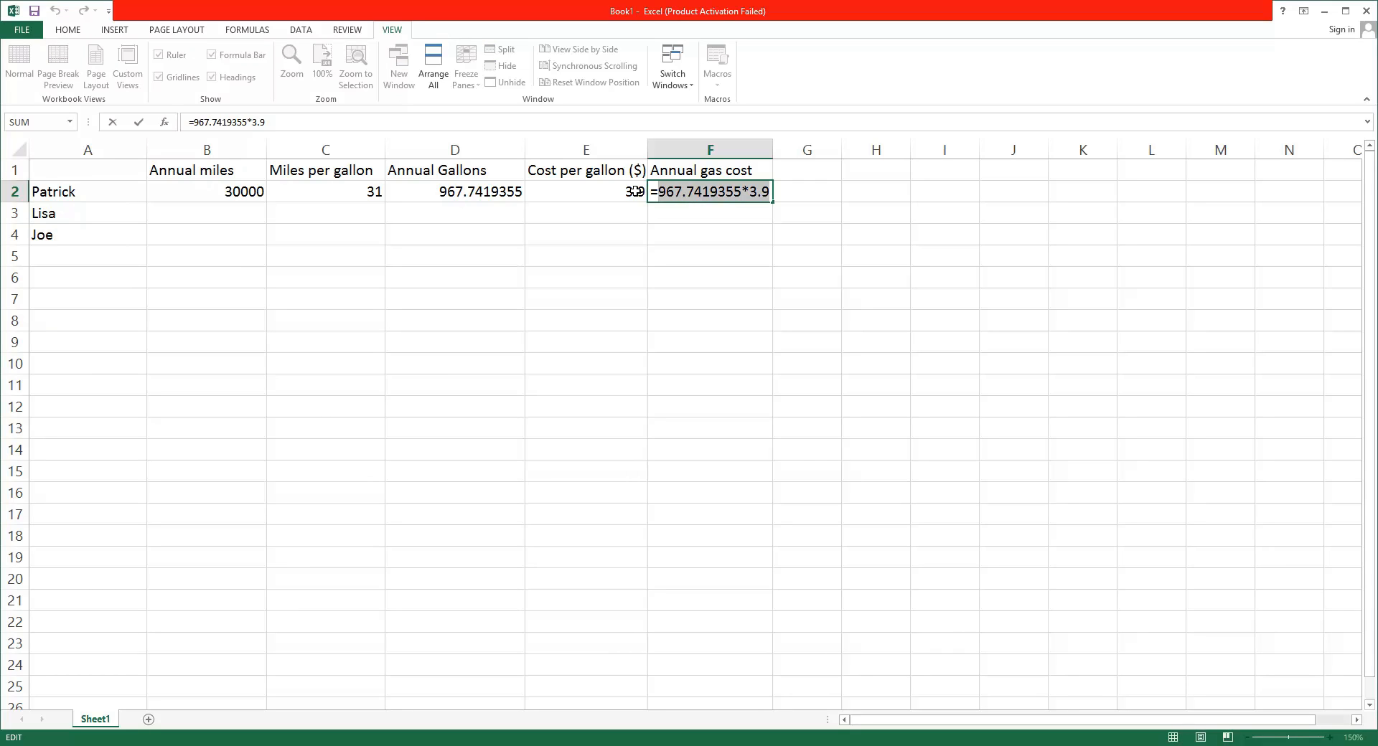
type("(")
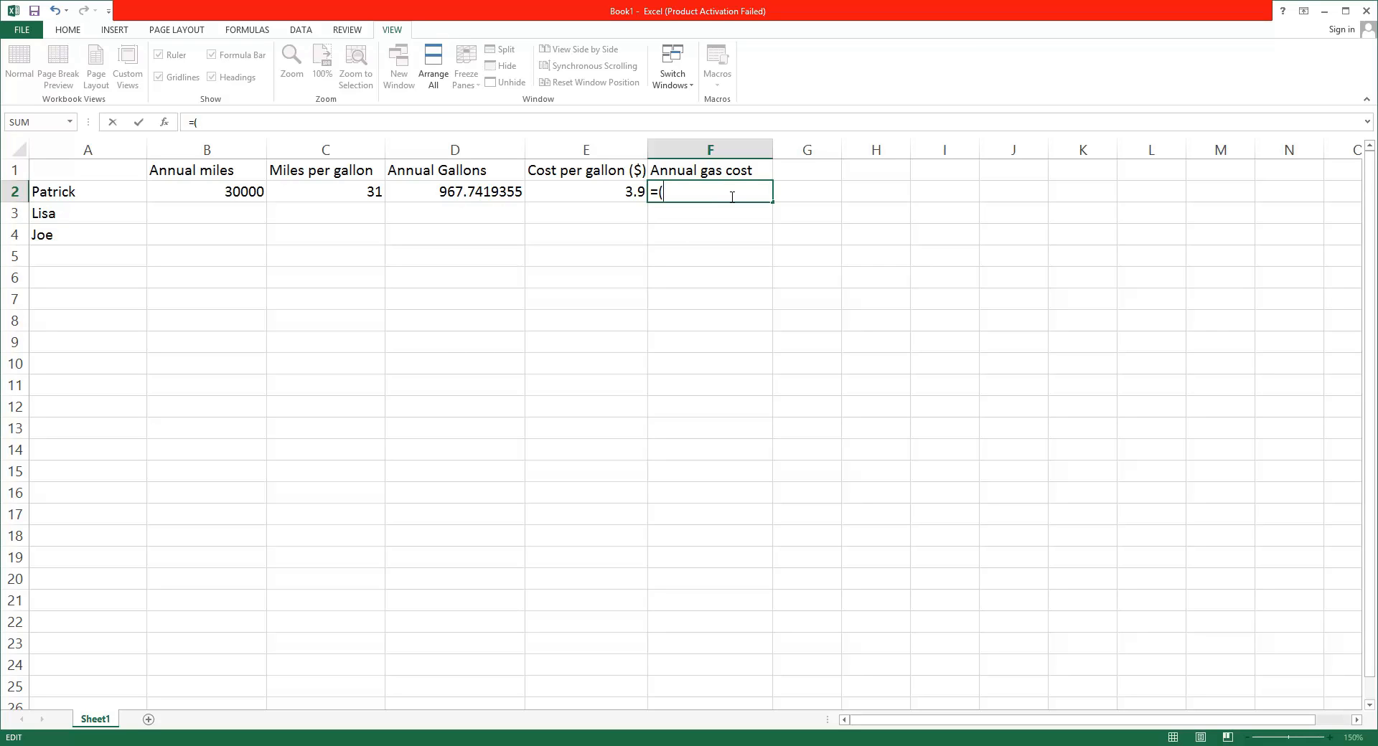
type("D2")
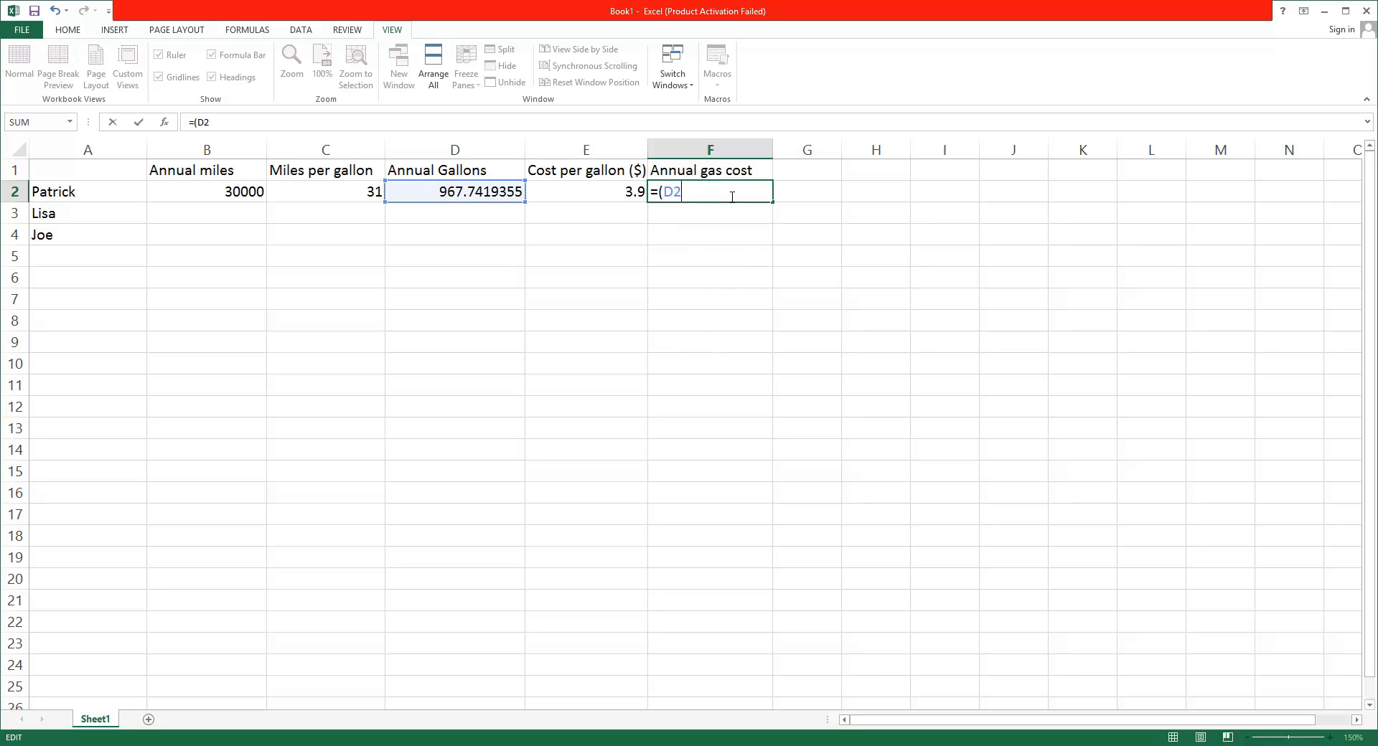
type("*E")
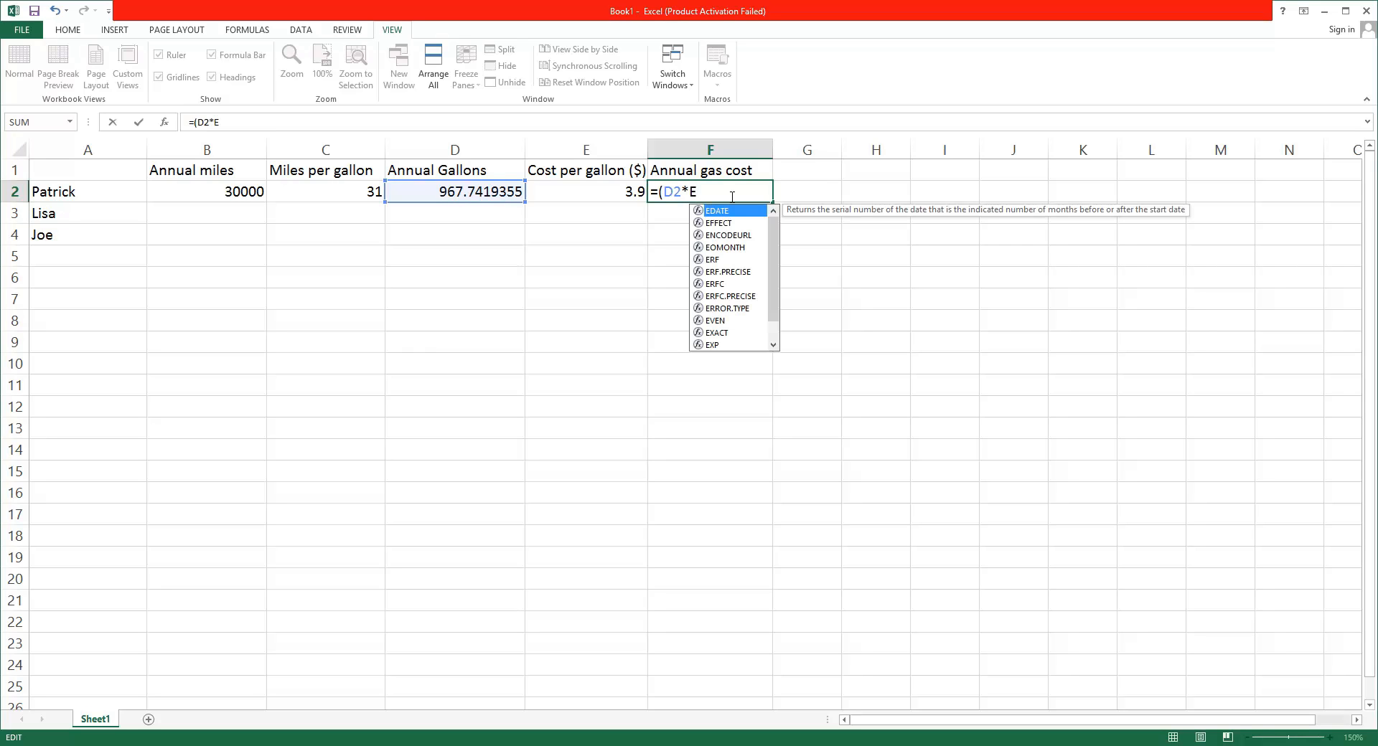
type("2")
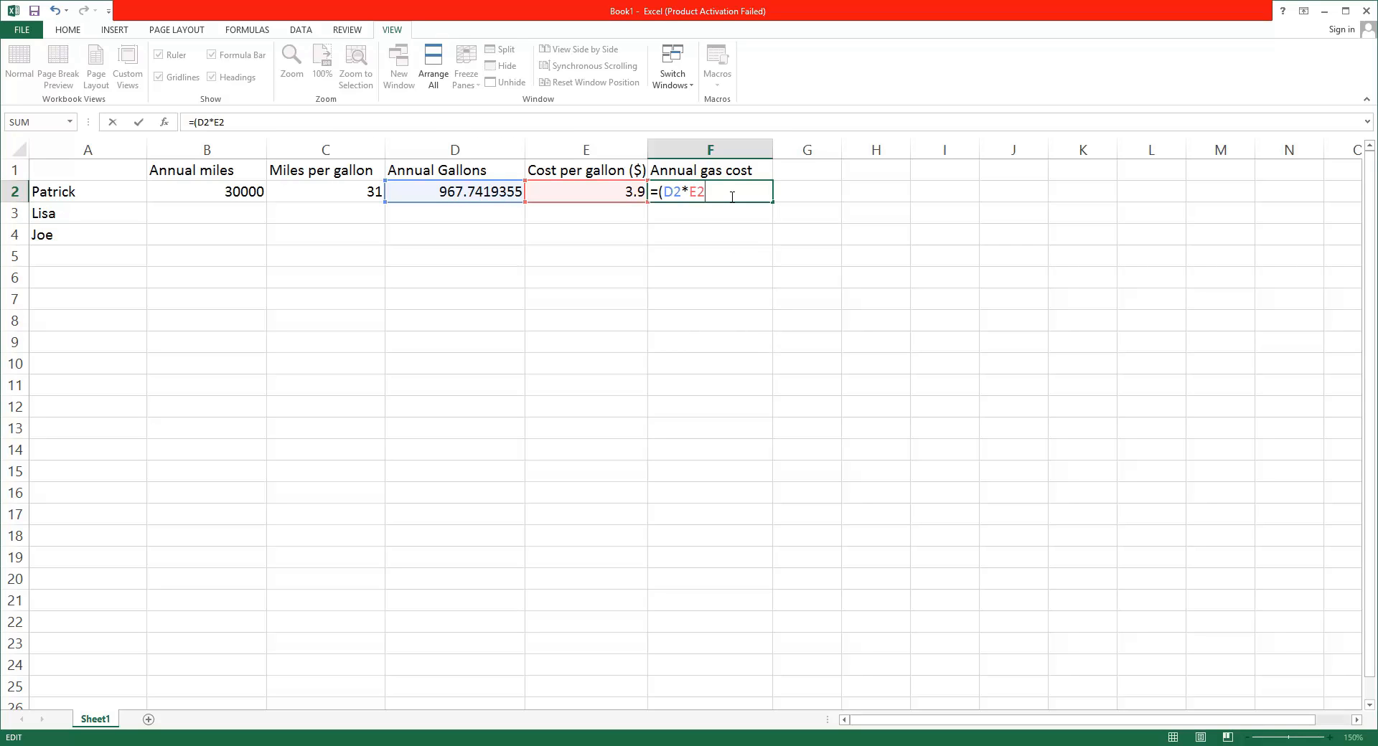
type(")")
key("Return")
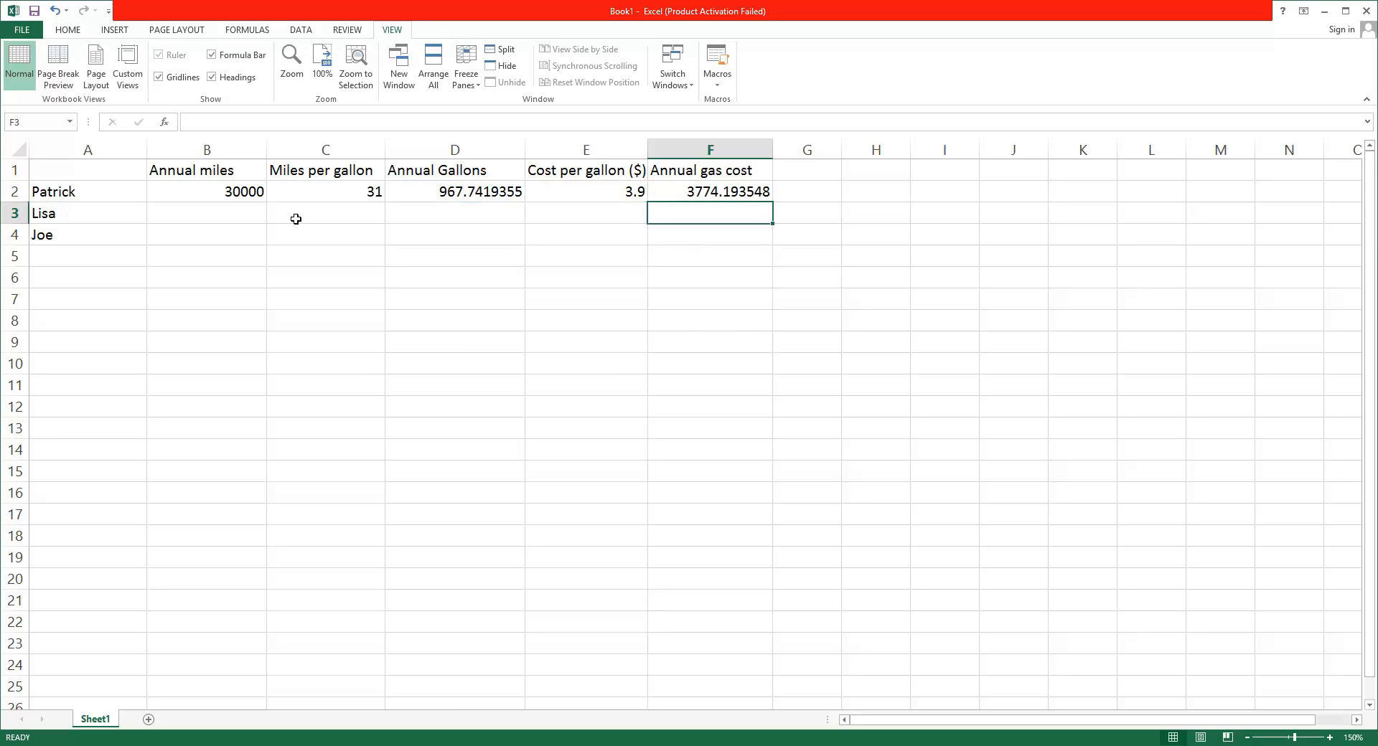
Fill in row 3 with 45000 annual miles, 30 miles per gallon and a cost per gallon of 3.65
left_click(256, 218)
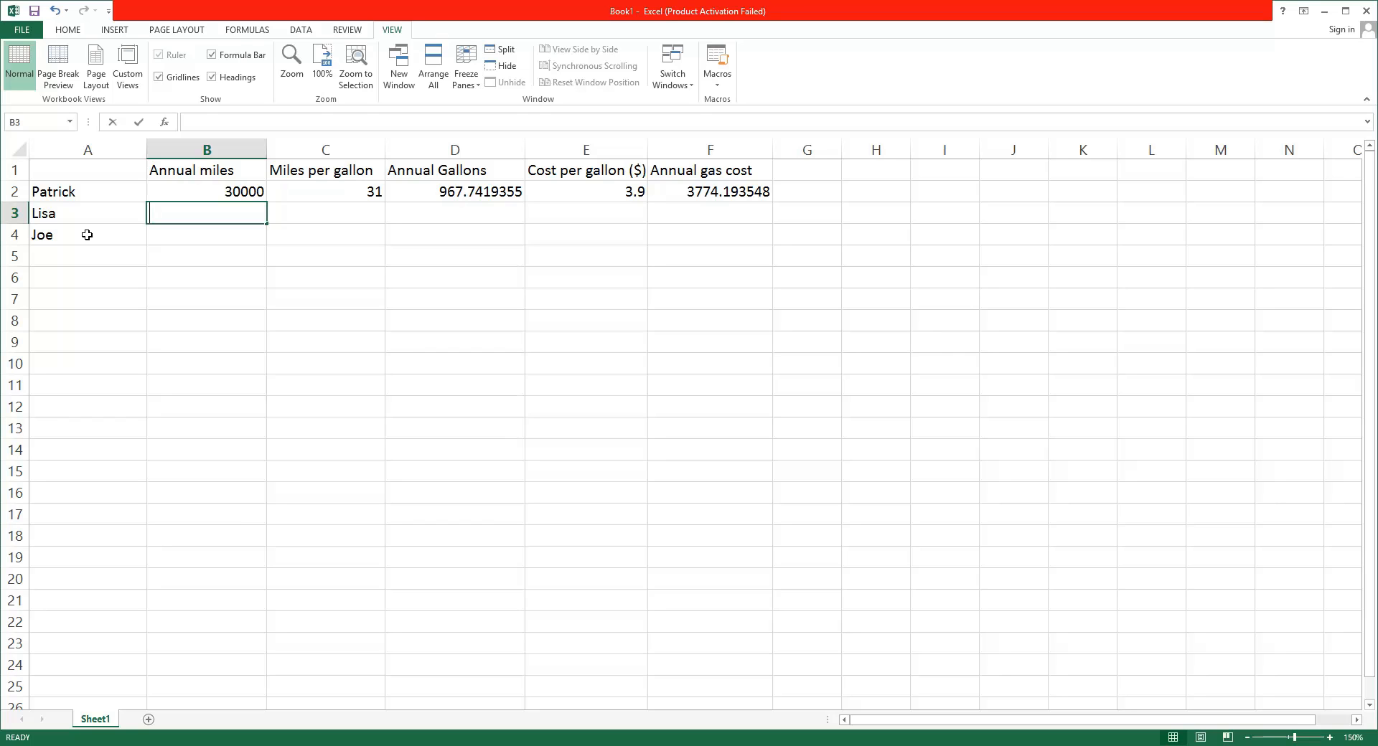
type("45000")
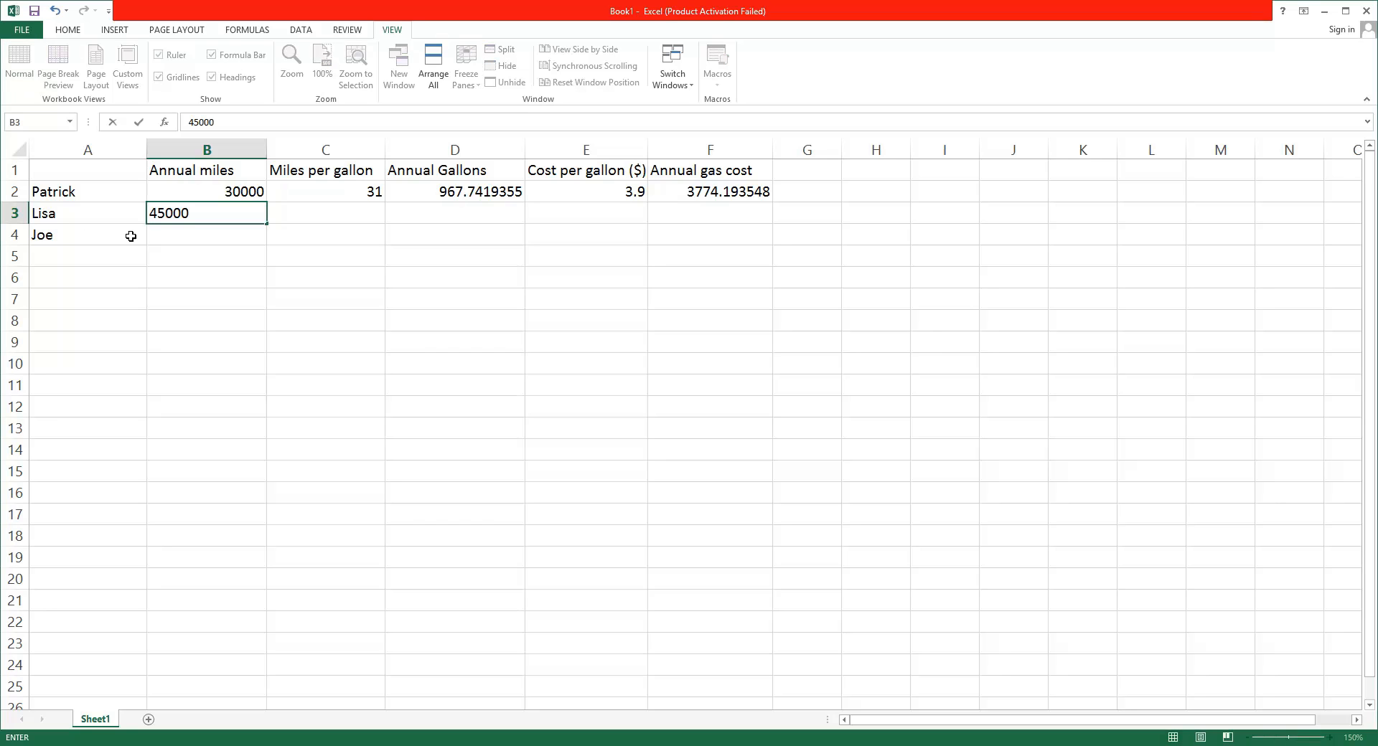
left_click(361, 220)
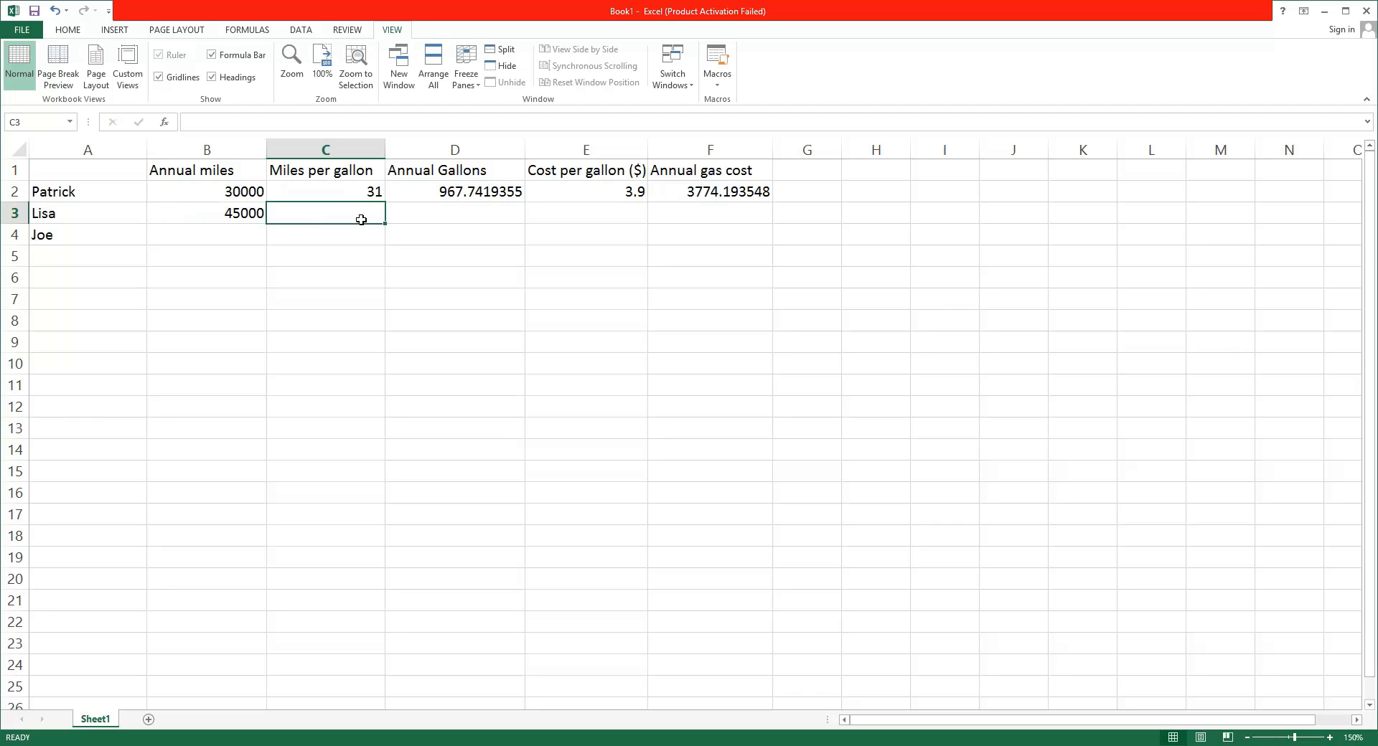
type("30")
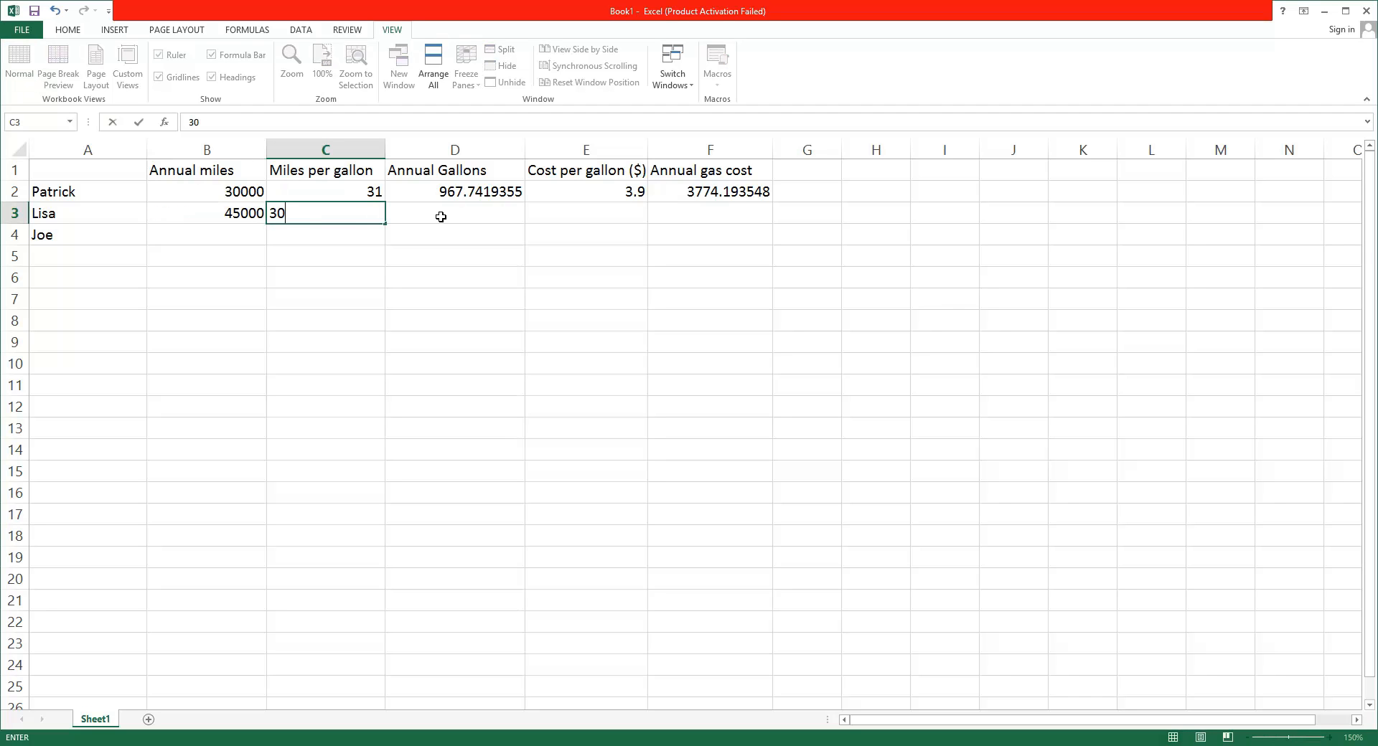
key("Tab")
key("Tab")
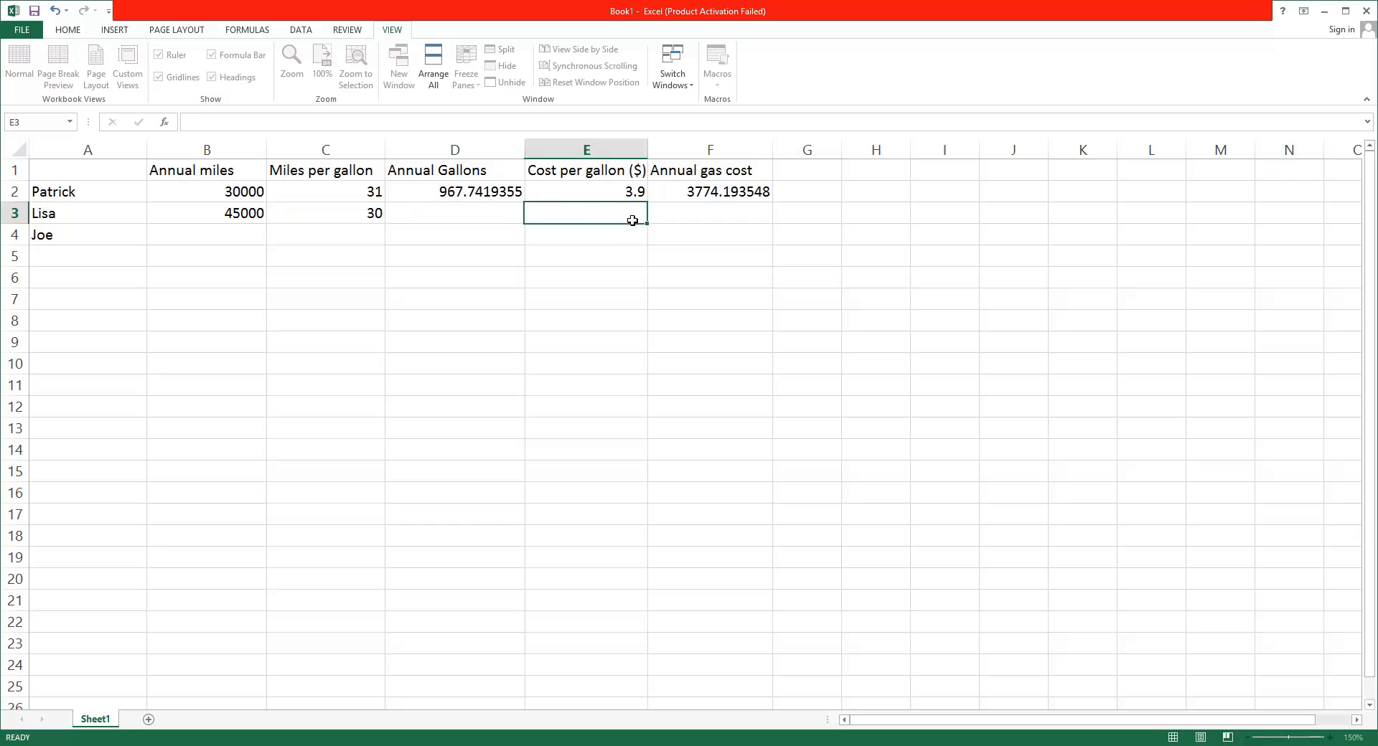
type("3.65")
key("Return")
Fill in row 4 with 40000 annual miles, 32 miles per gallon and a cost per gallon of 3.62
left_click(237, 236)
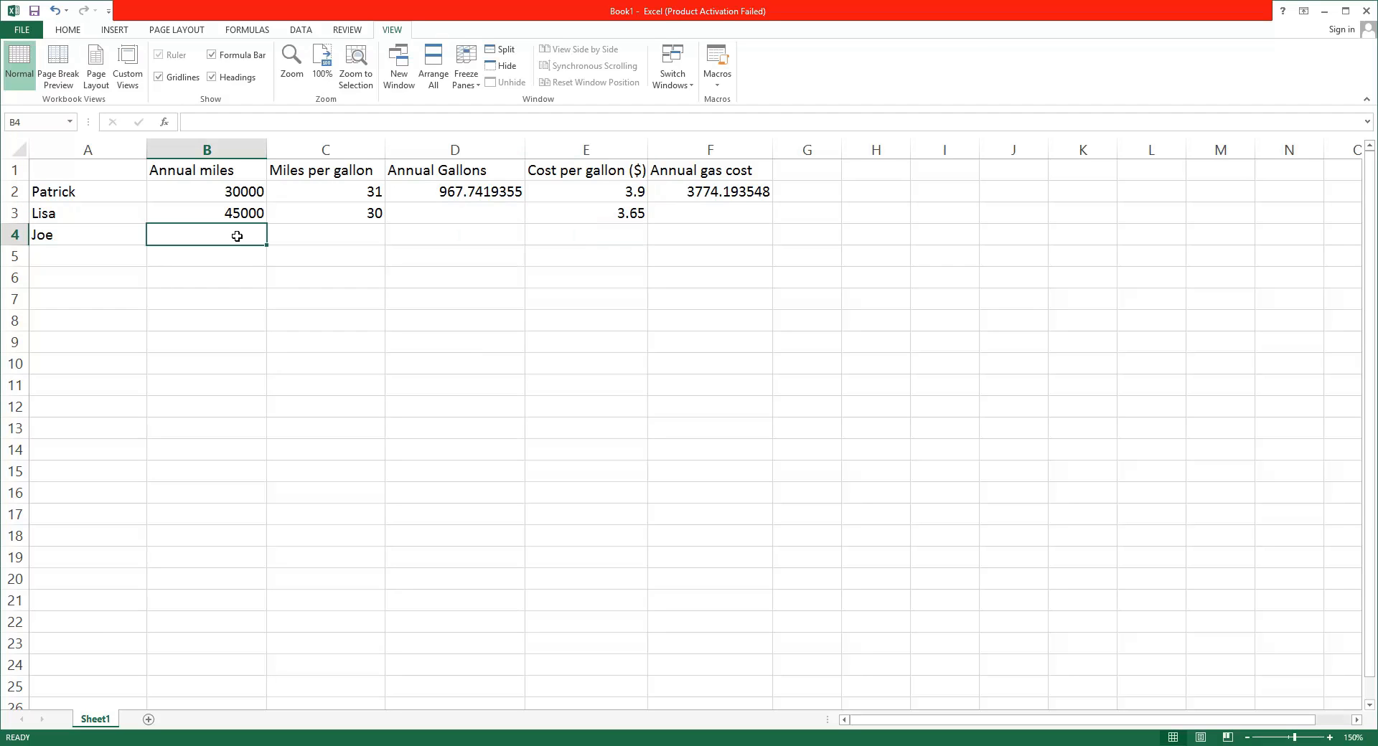
left_click(360, 219)
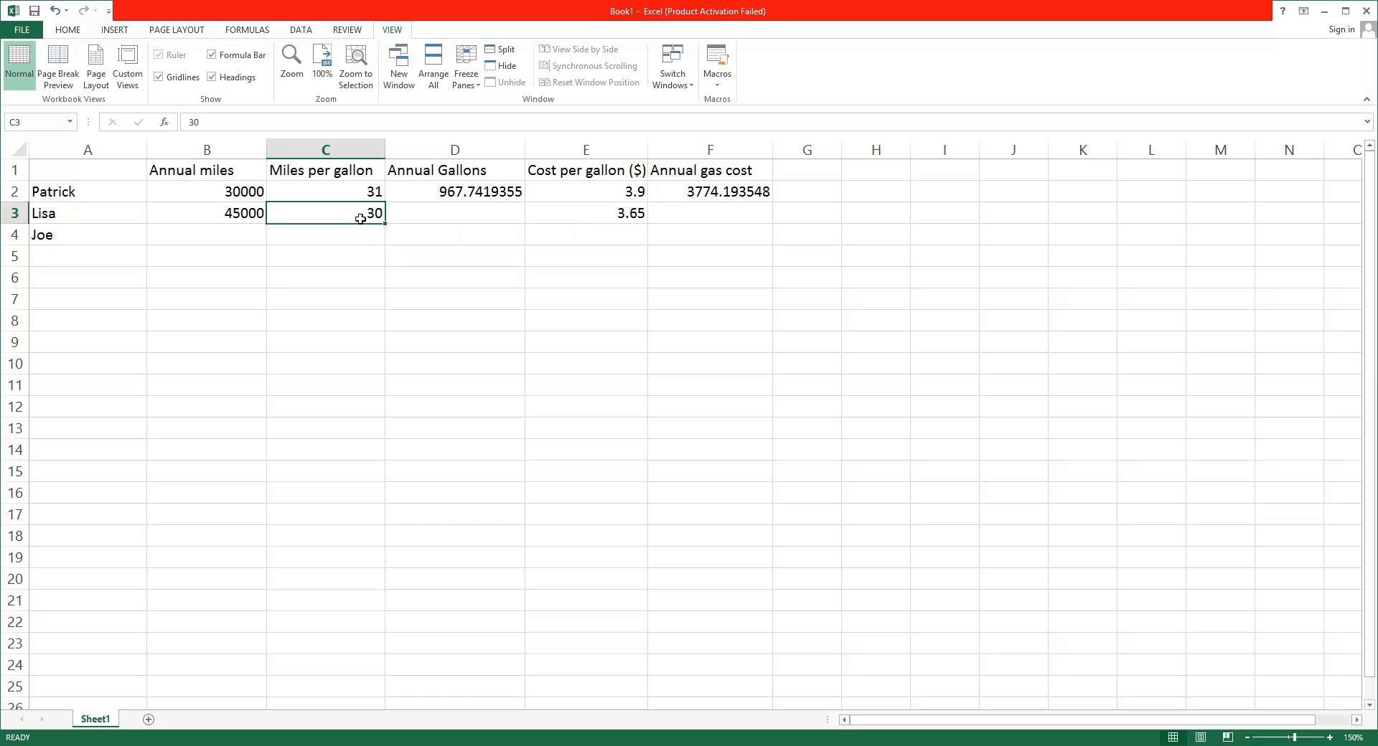
left_click(230, 236)
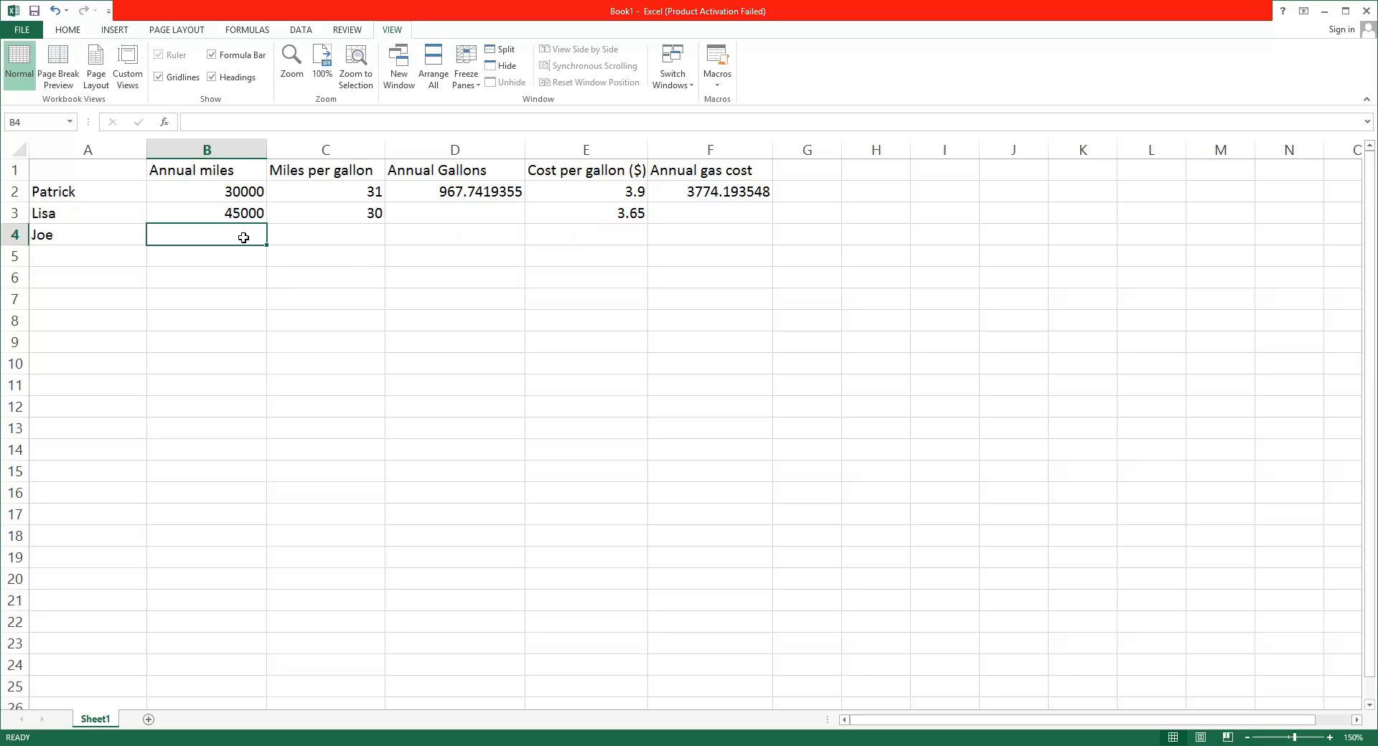
type("40000")
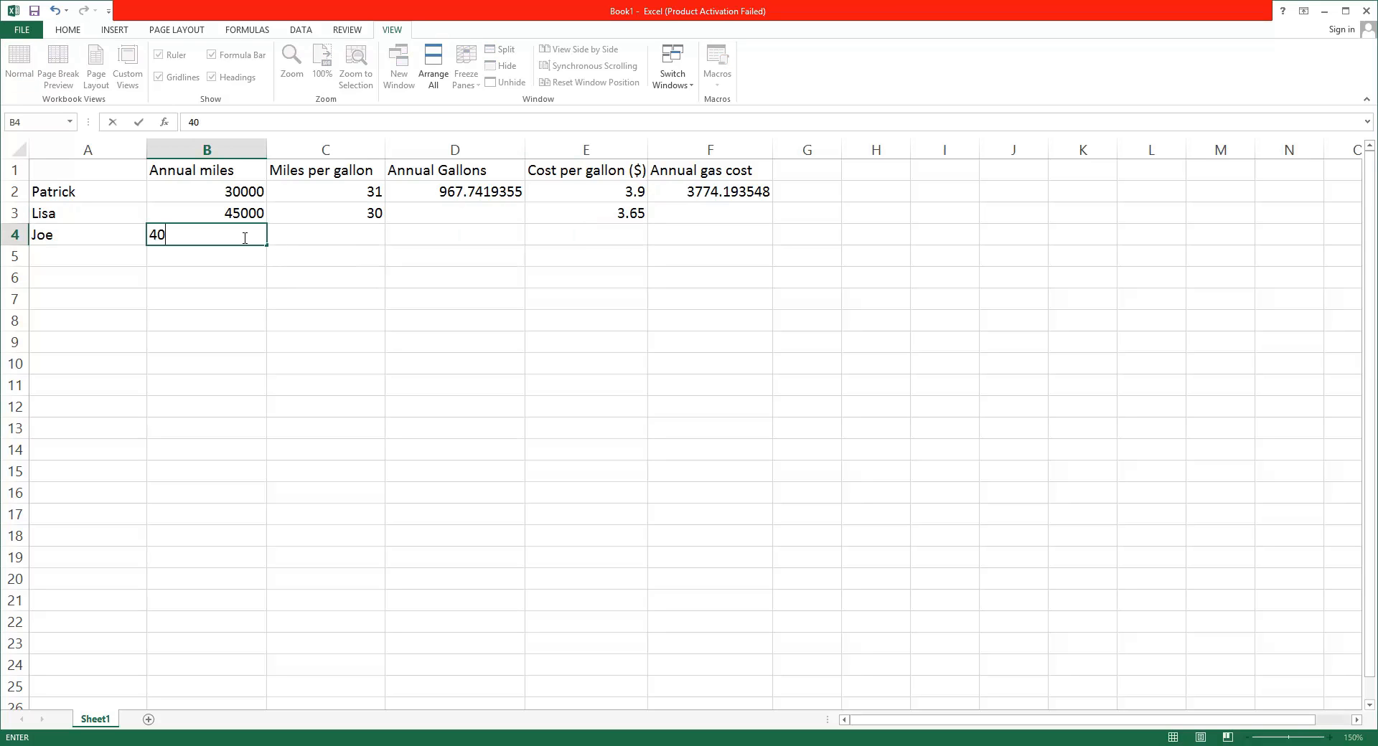
left_click(373, 239)
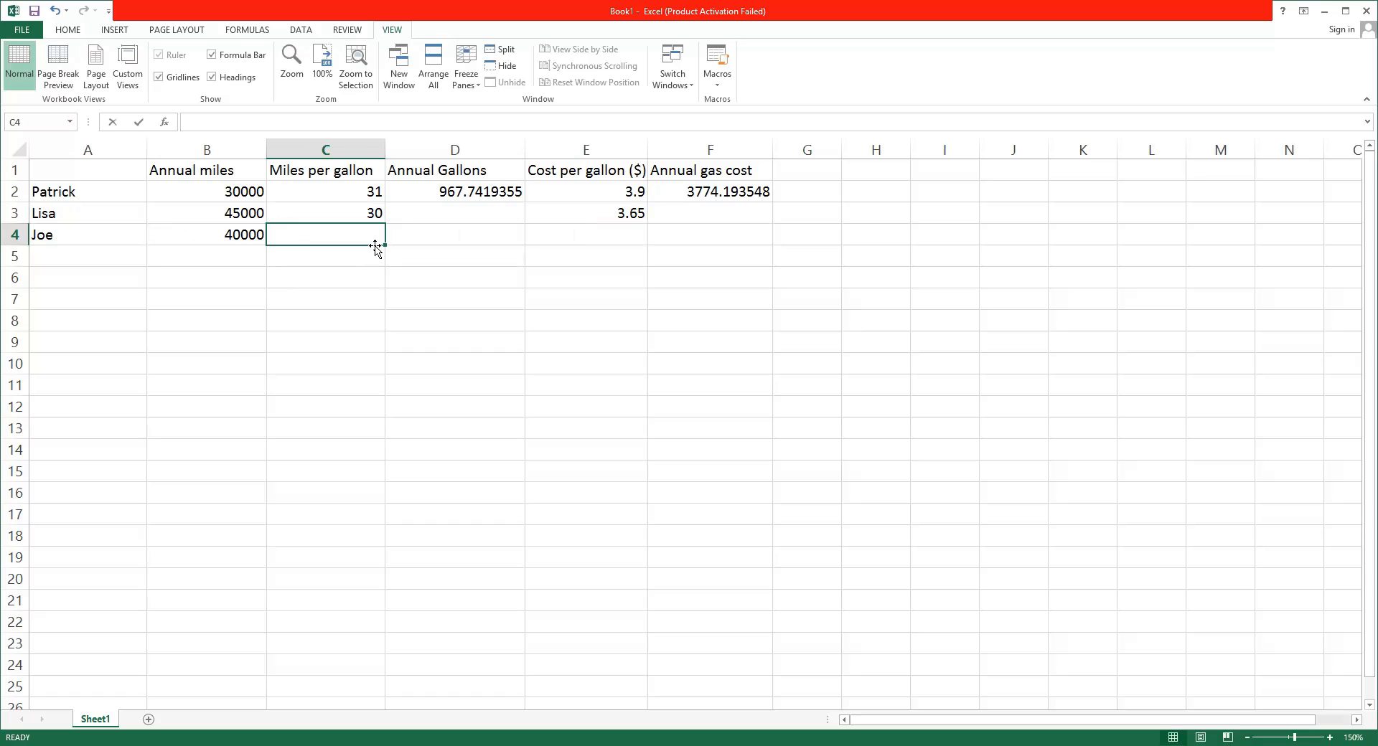
type("32")
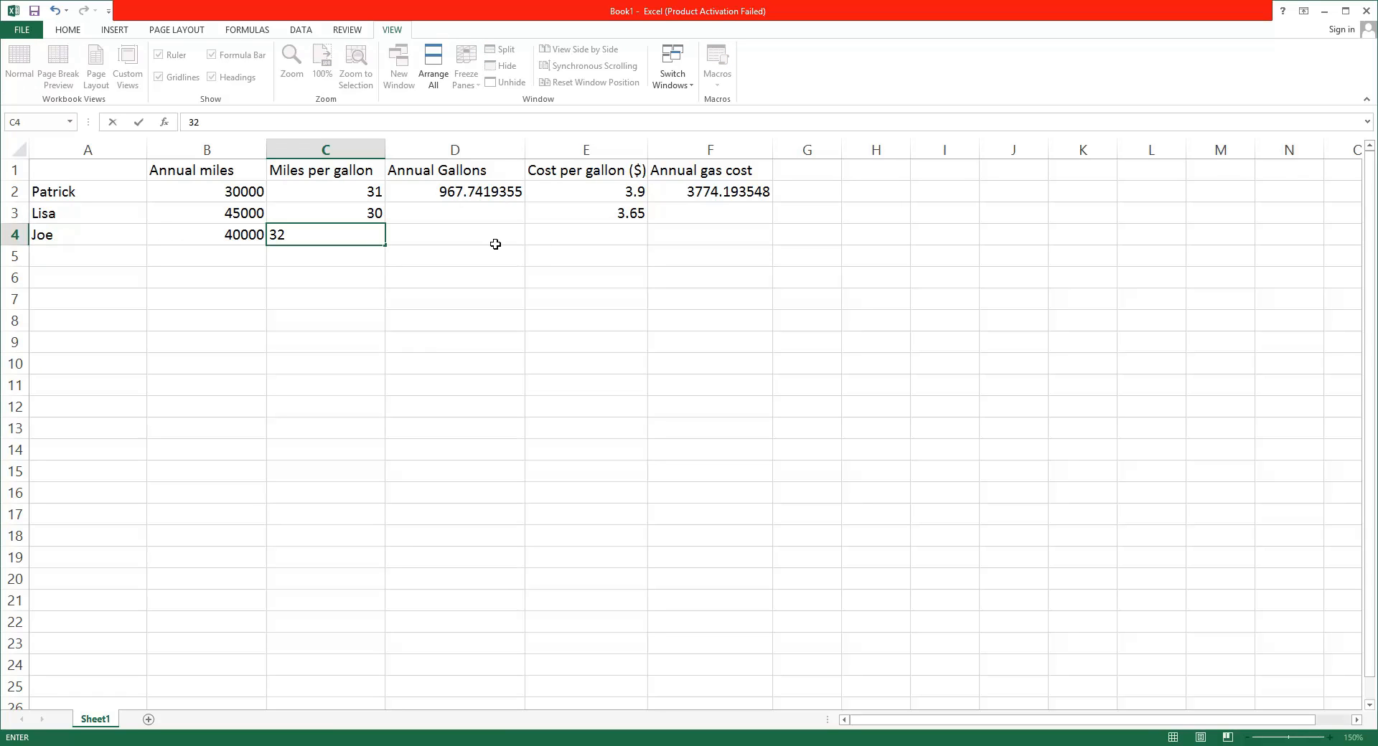
left_click(598, 239)
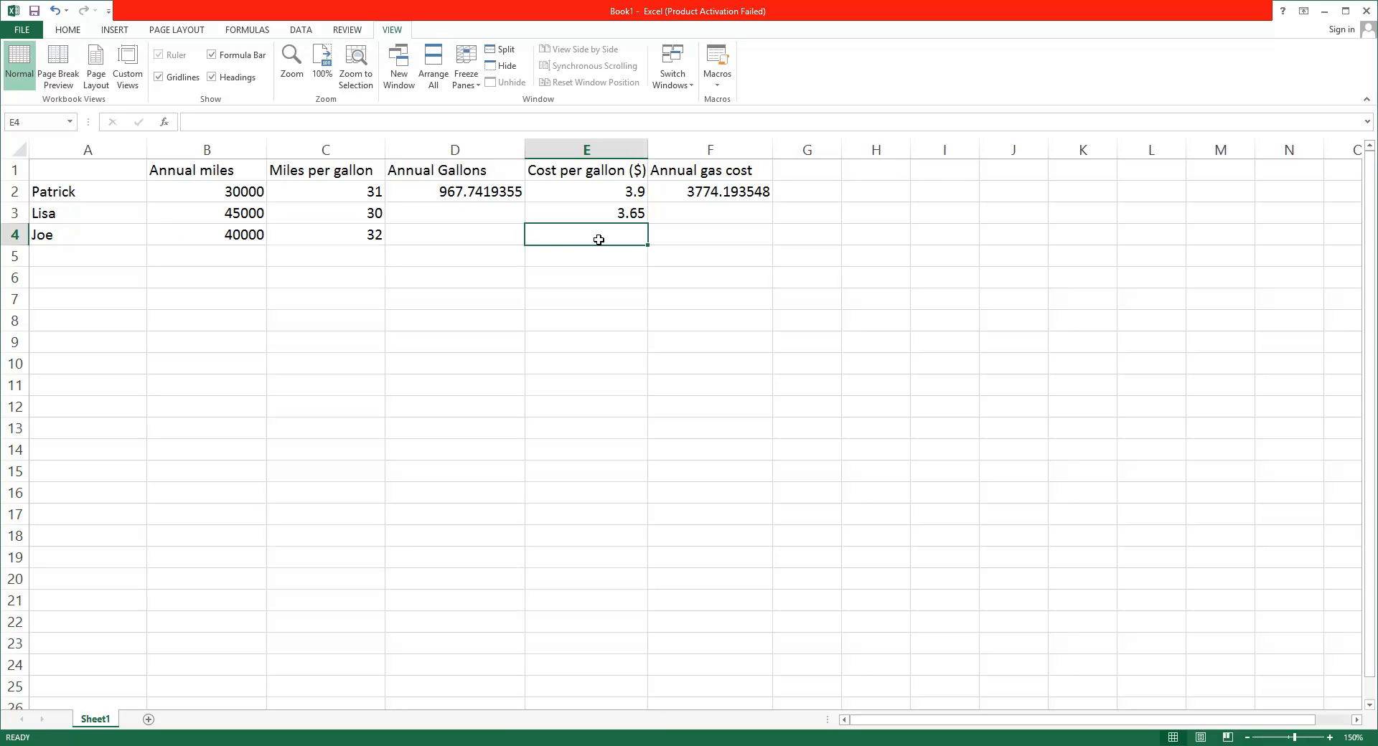
type("3.")
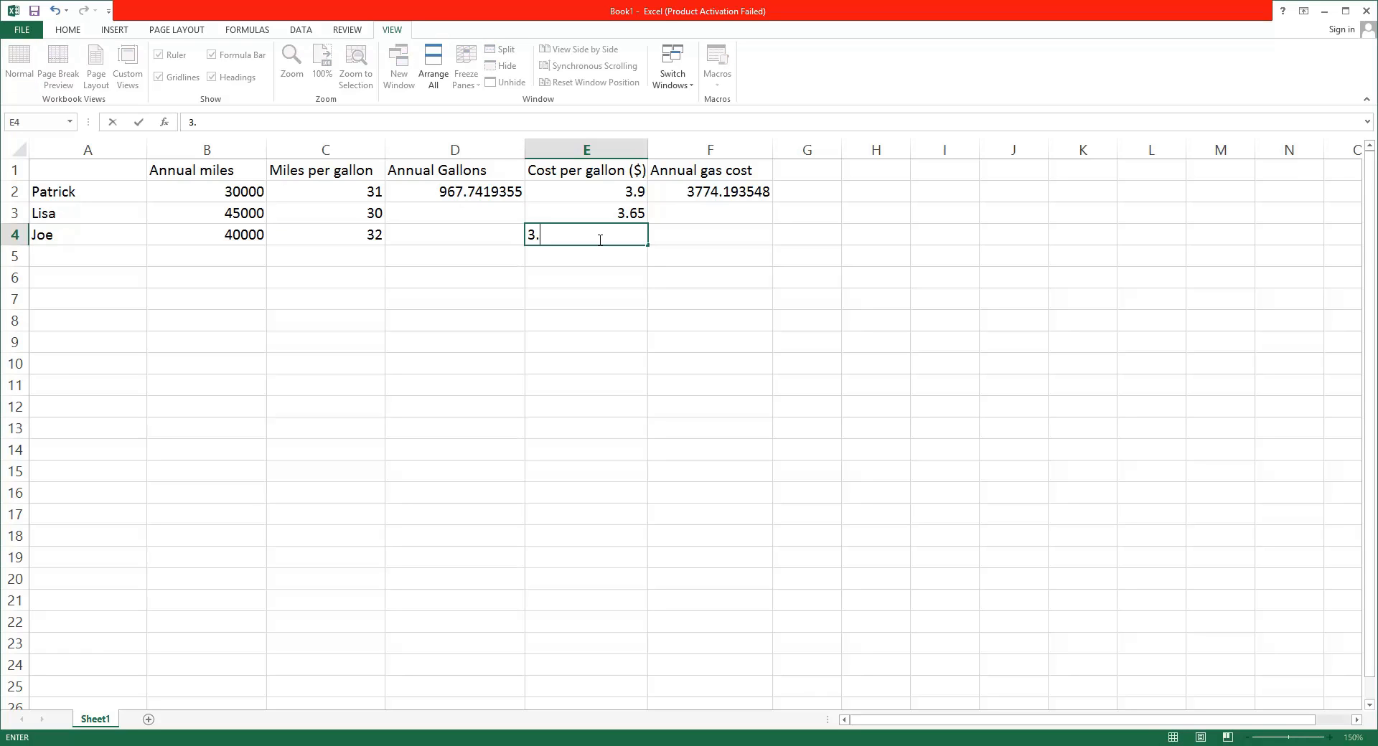
type("62")
key("Return")
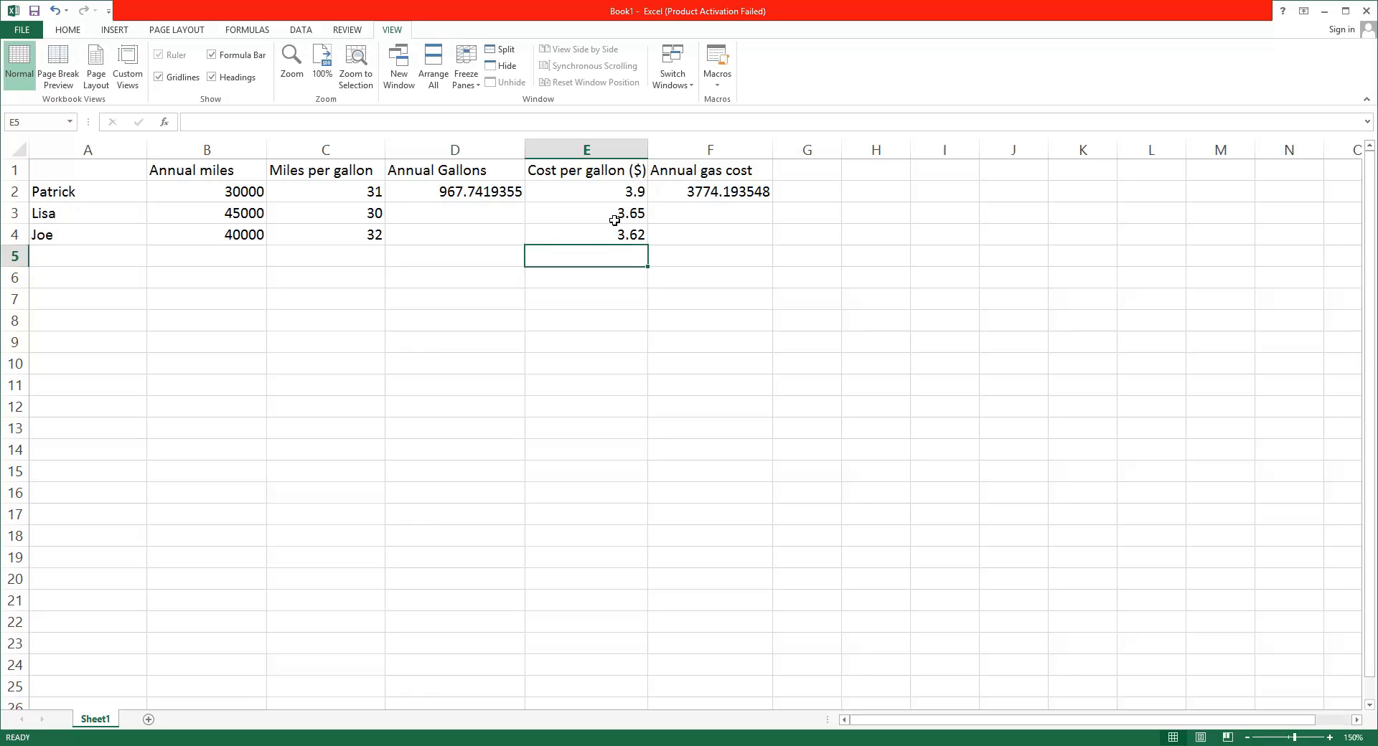
Copy the row 2 Annual Gallons and Annual gas cost formulas down to rows 3 and 4
left_click(614, 221)
left_click(509, 194)
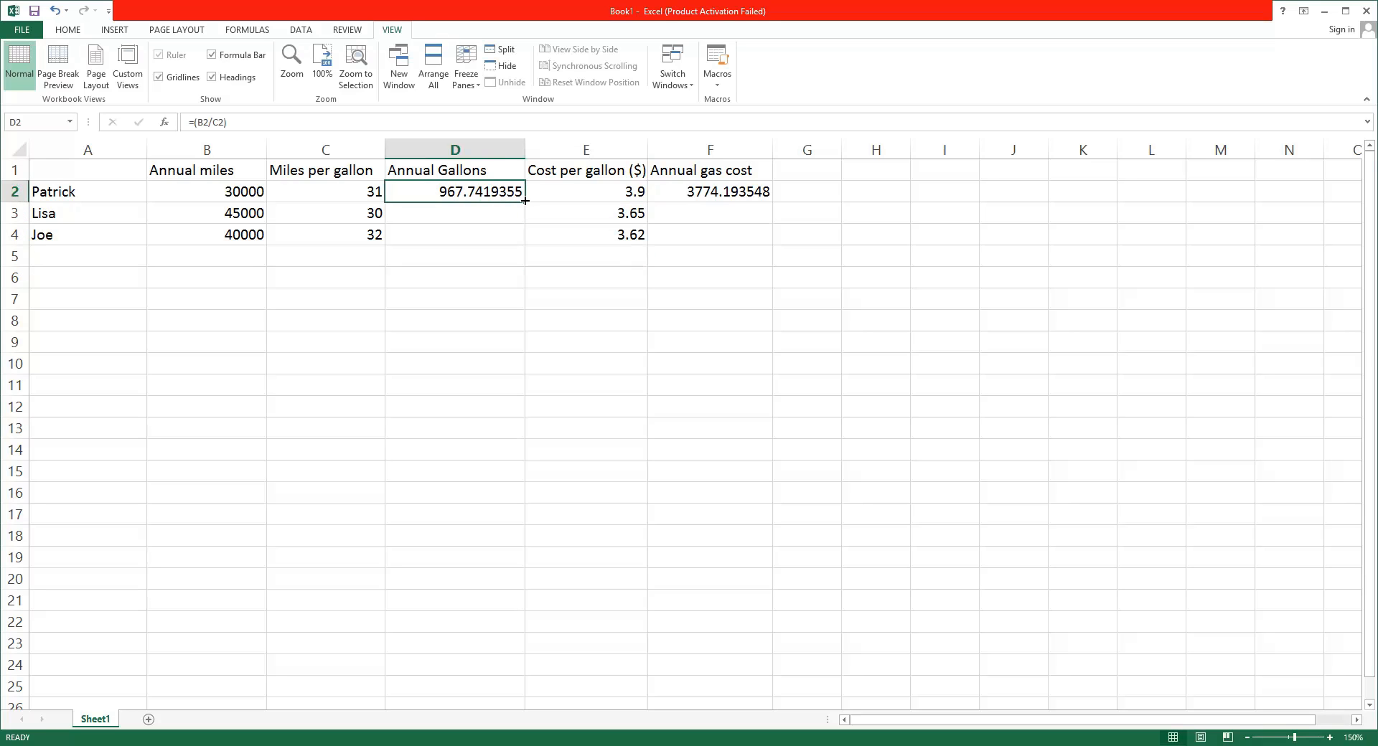
left_click_drag(525, 201, 520, 247)
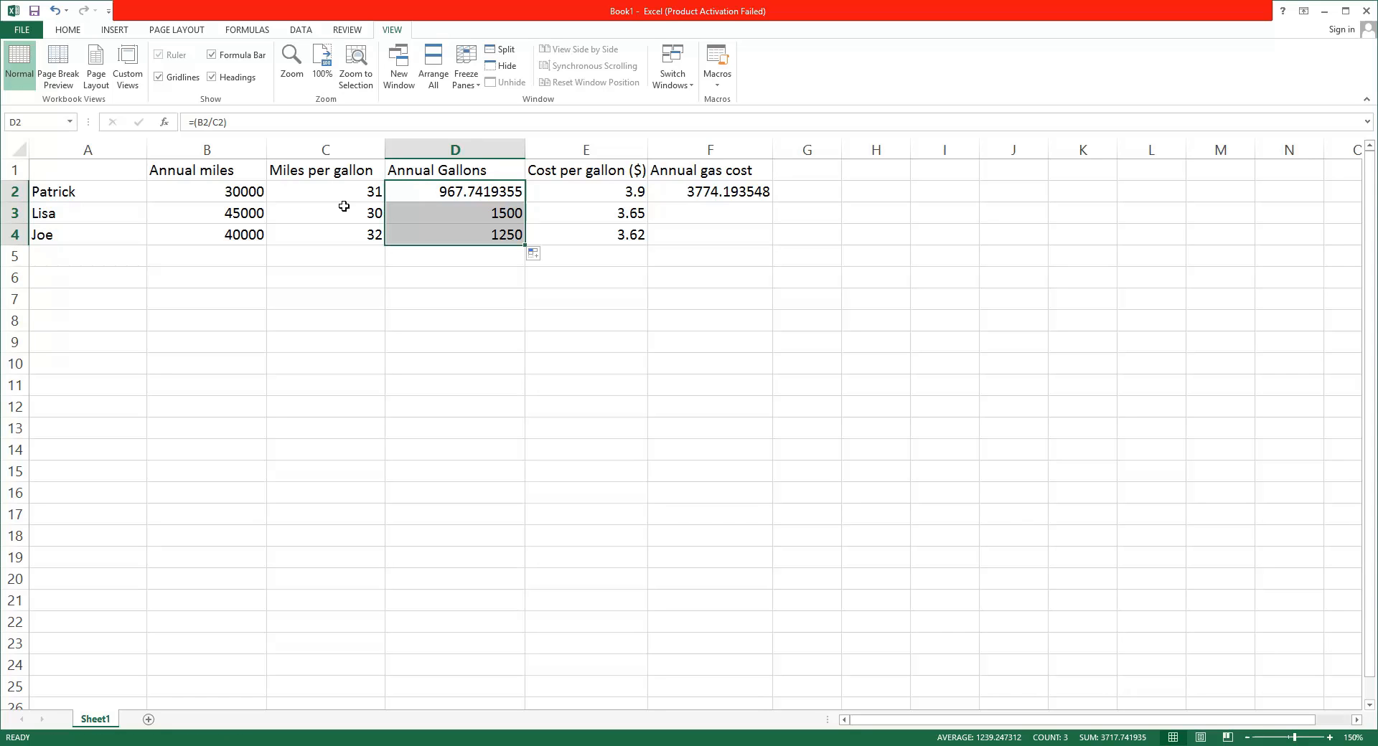
left_click(264, 217)
left_click(467, 218)
left_click(752, 192)
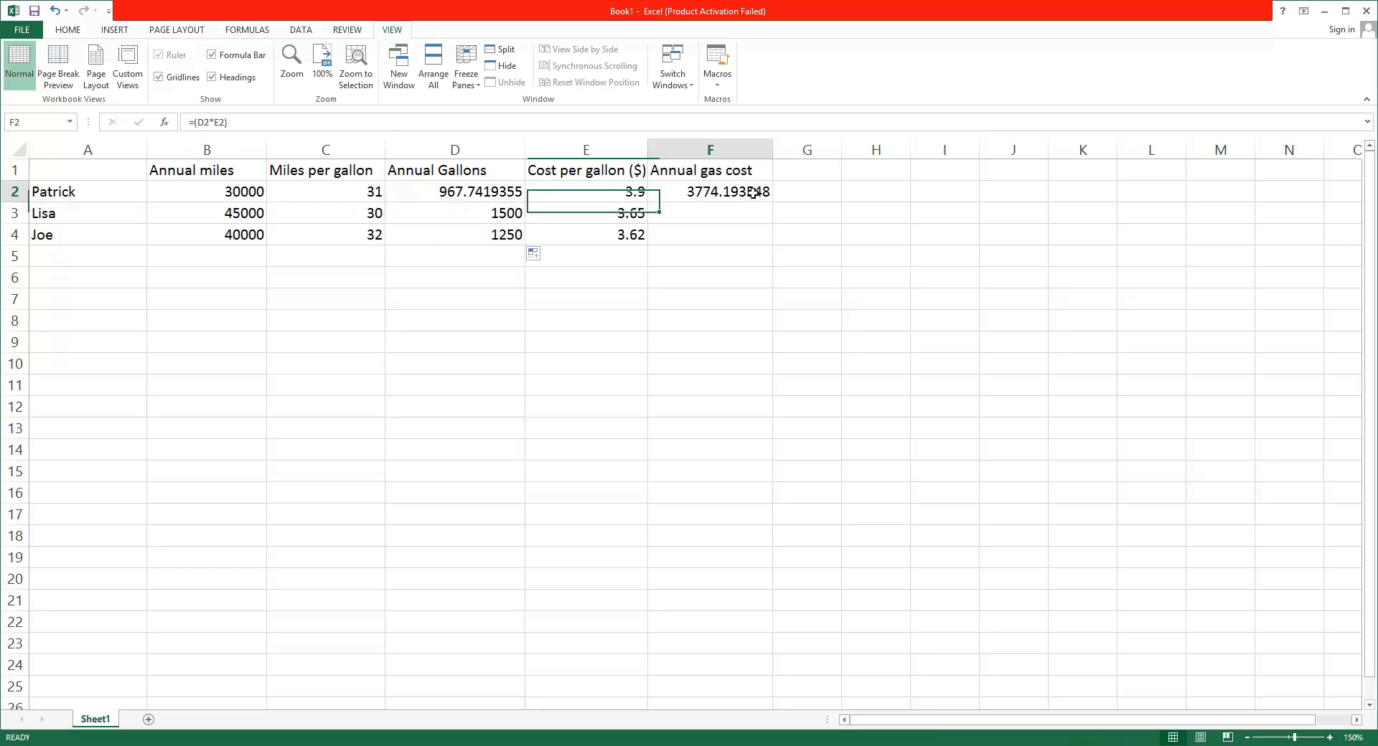
left_click_drag(772, 202, 769, 247)
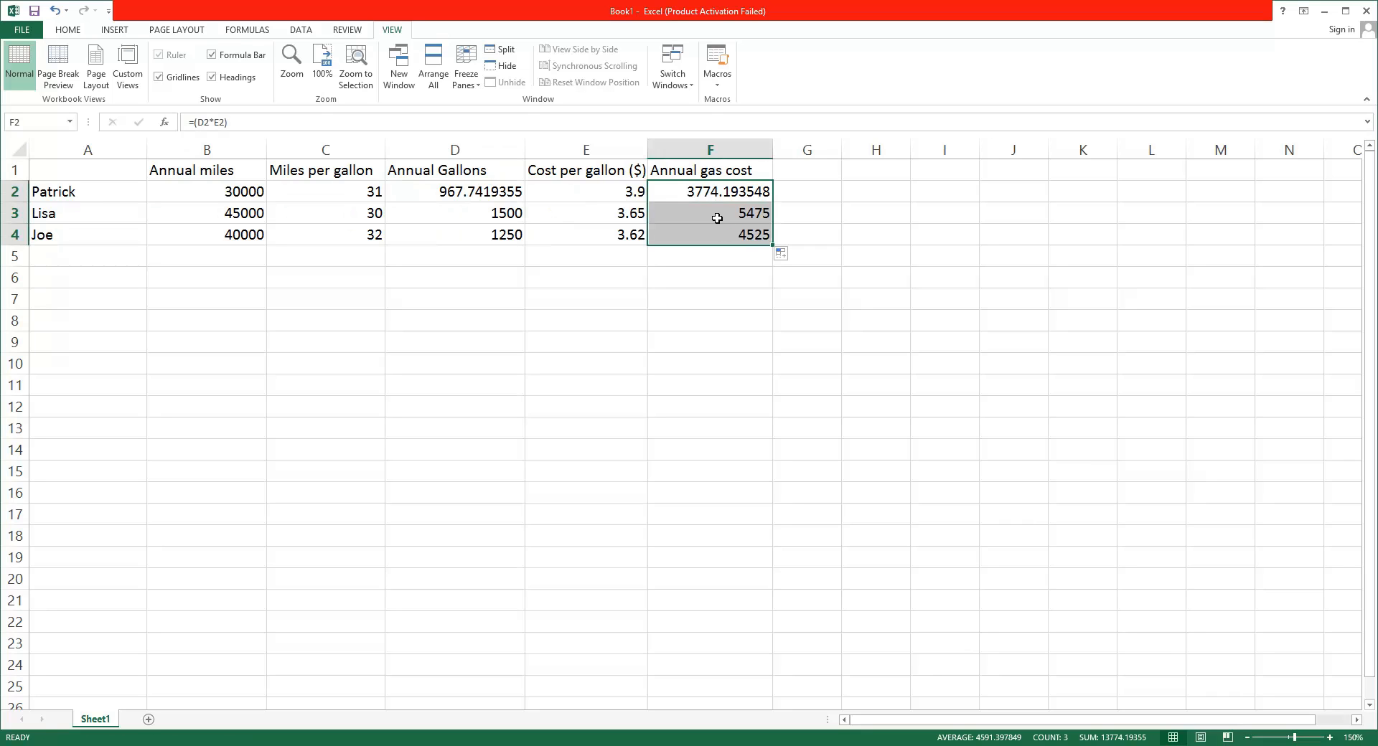
Compare the row 2 formulas with the copied ones, checking the miles and miles-per-gallon cells behind Annual Gallons in rows 3 and 4
left_click(729, 235)
left_click(732, 216)
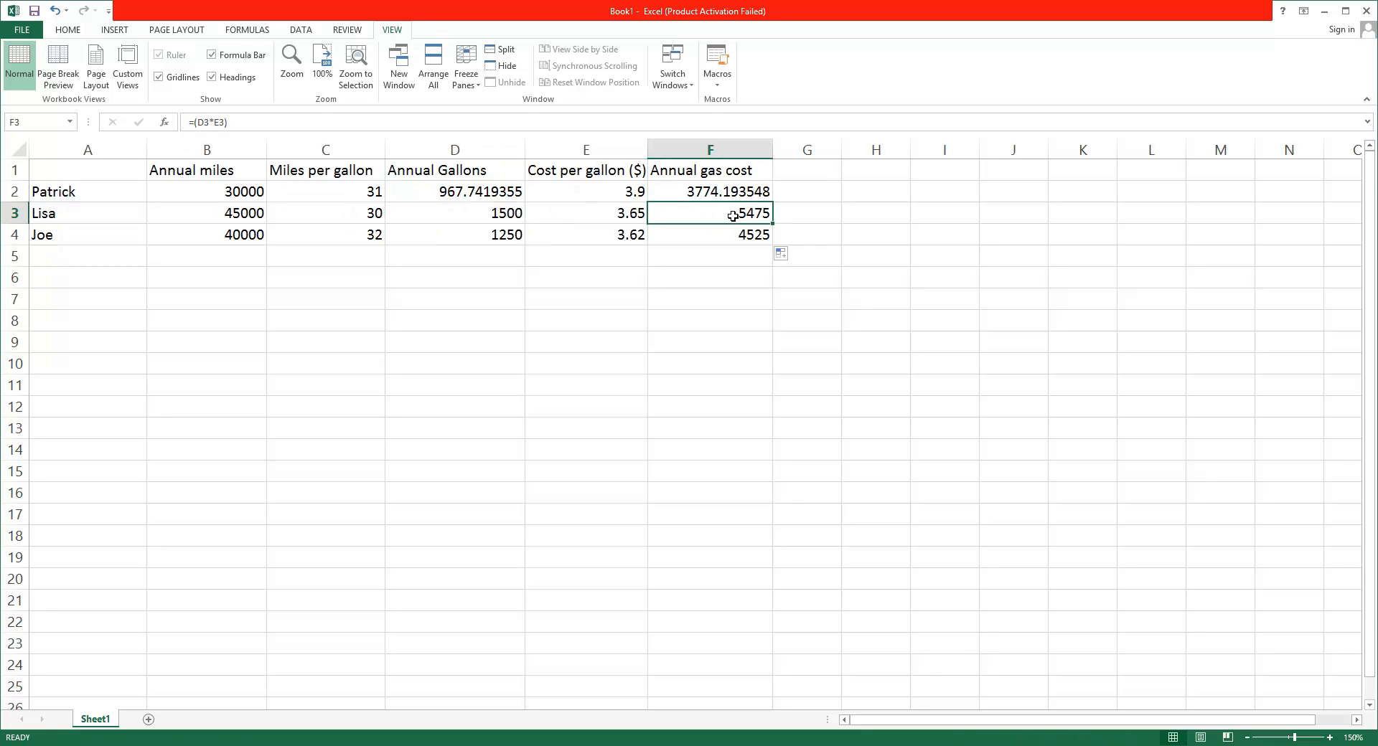
left_click(750, 194)
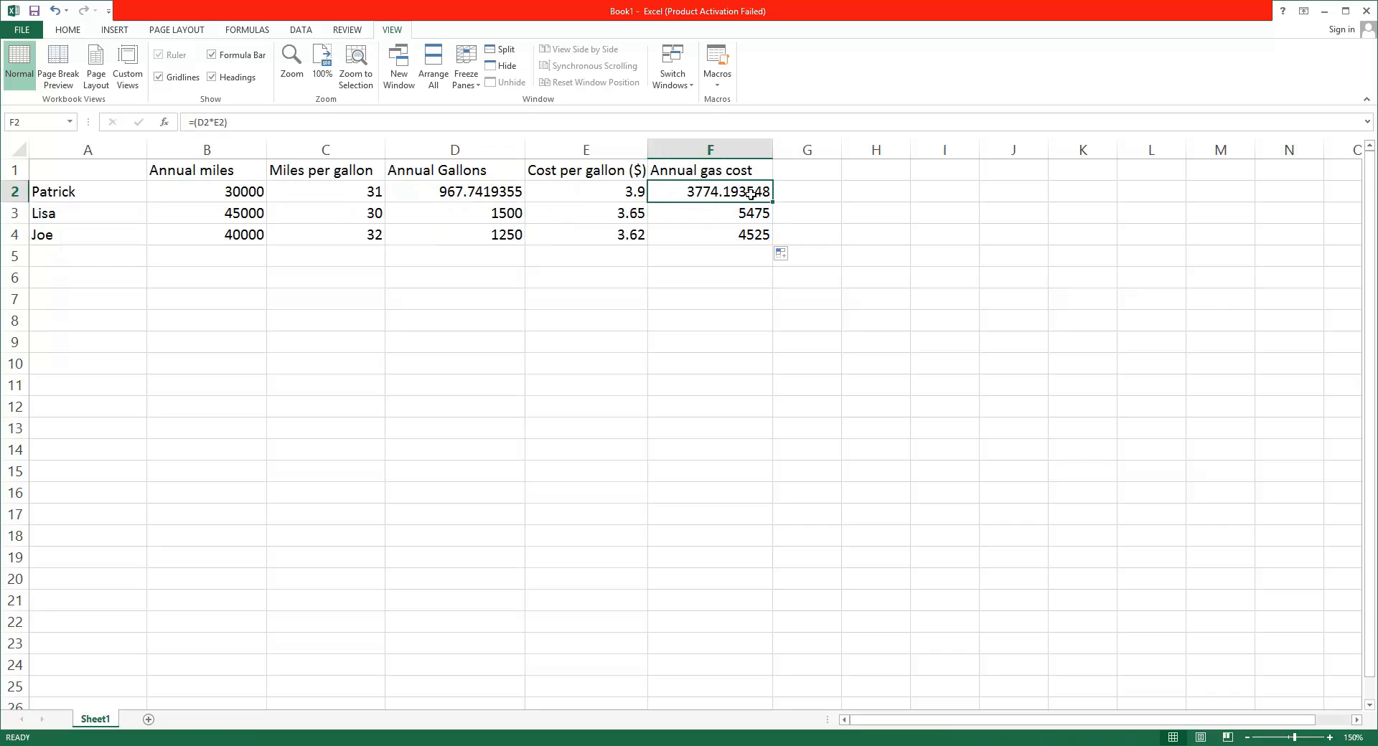
left_click(496, 193)
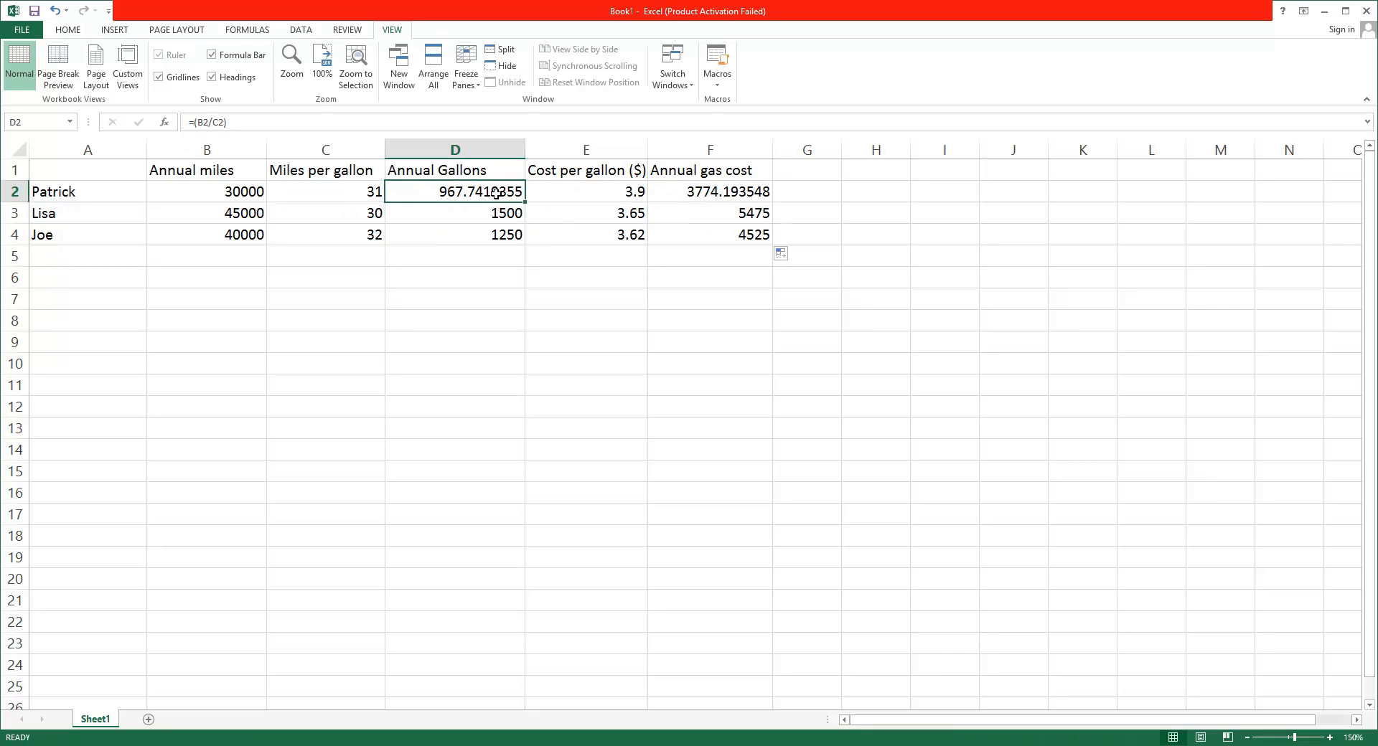
left_click(729, 192)
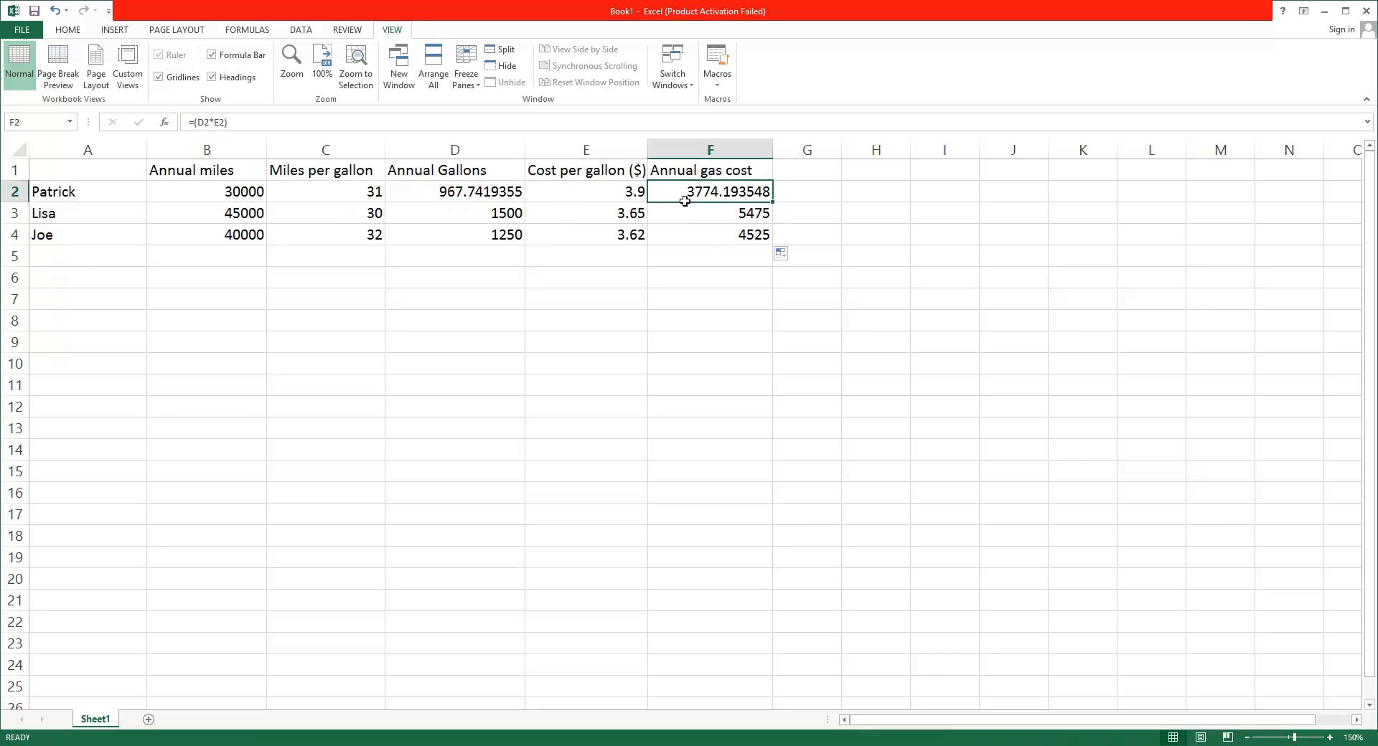
left_click(483, 195)
left_click(259, 216)
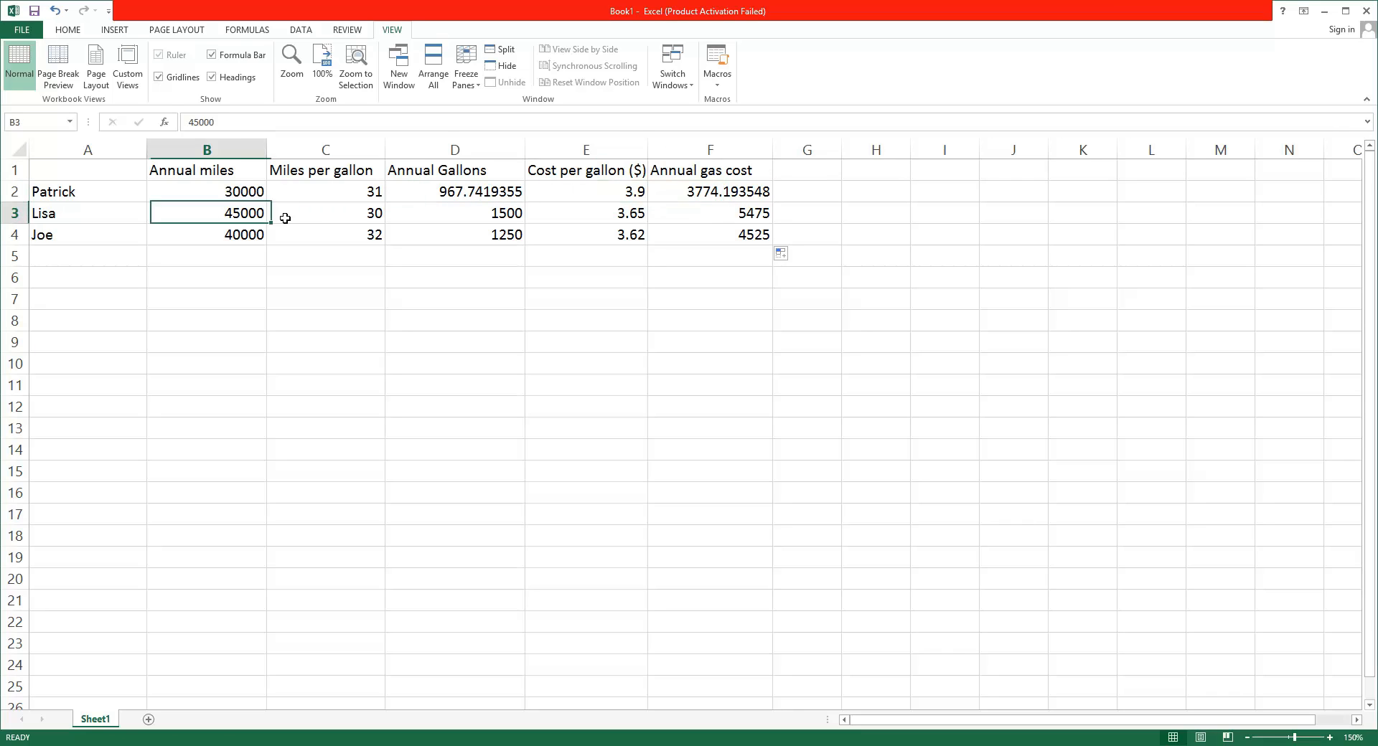
left_click(322, 217)
left_click(252, 236)
left_click(323, 240)
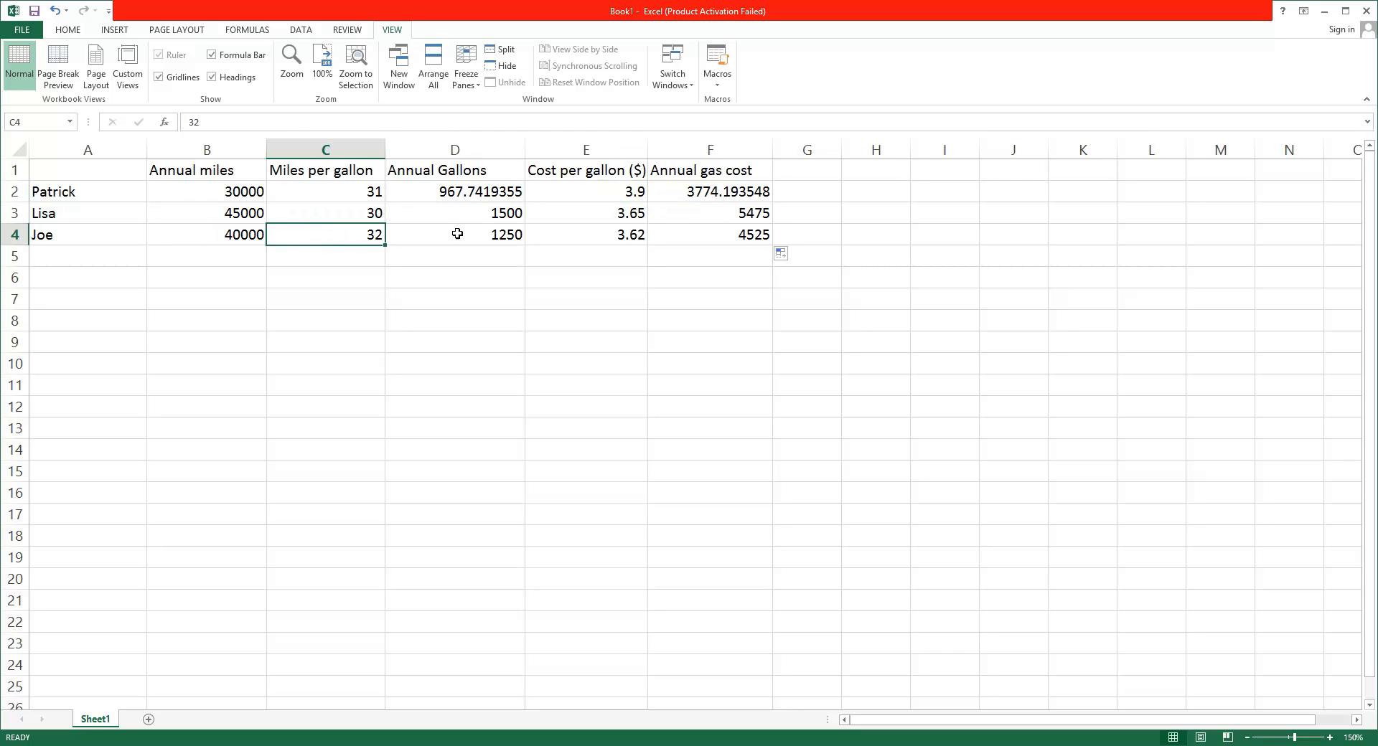
left_click(458, 234)
left_click(498, 213)
left_click(499, 241)
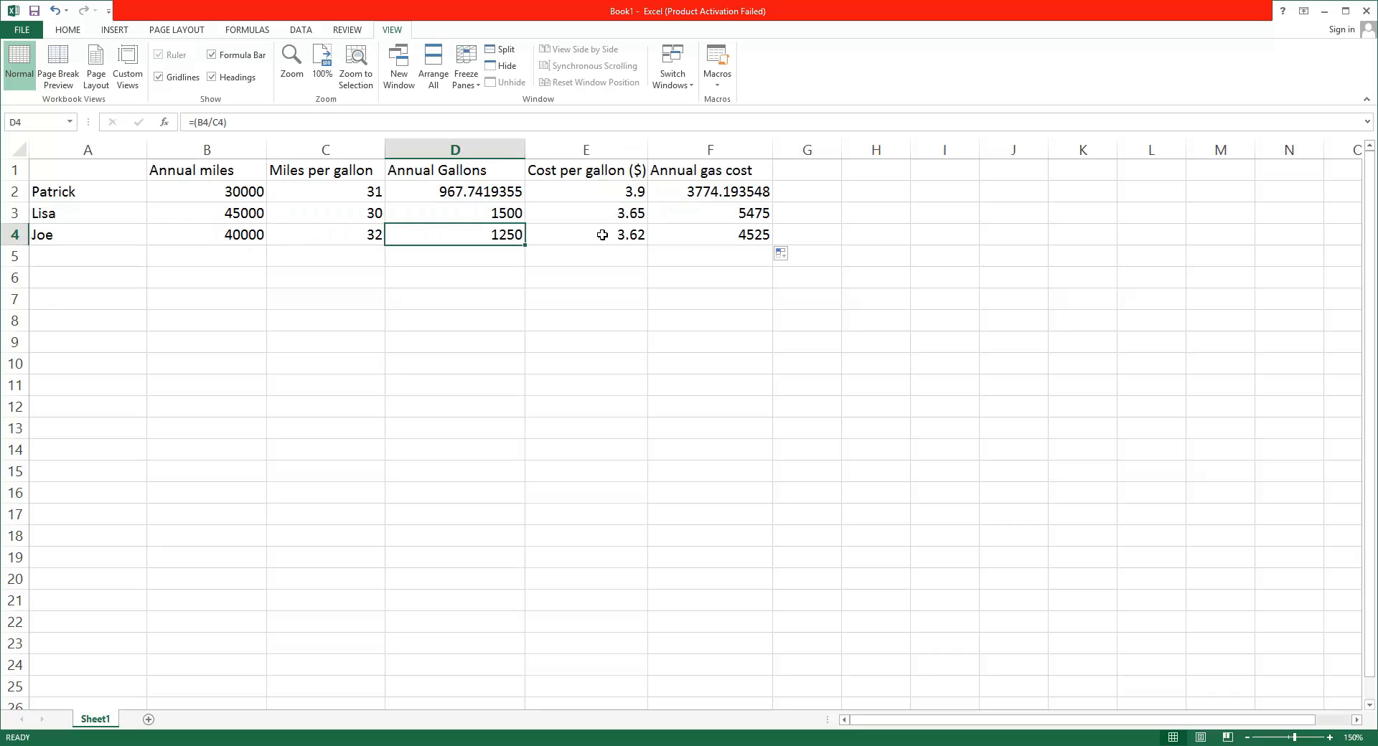
Examine how the Annual gas cost formulas in rows 3 and 4 use each row's Annual Gallons and cost per gallon
left_click(734, 216)
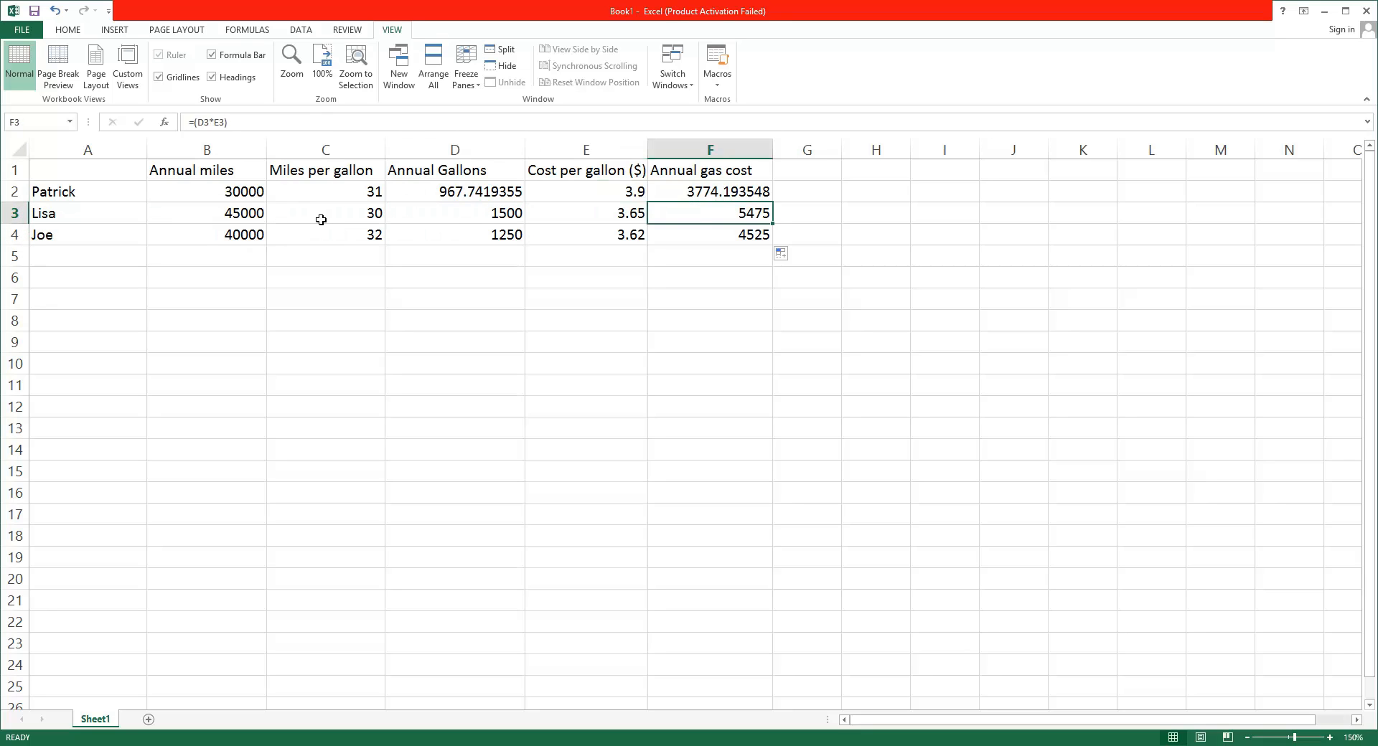
left_click(319, 220)
left_click(506, 217)
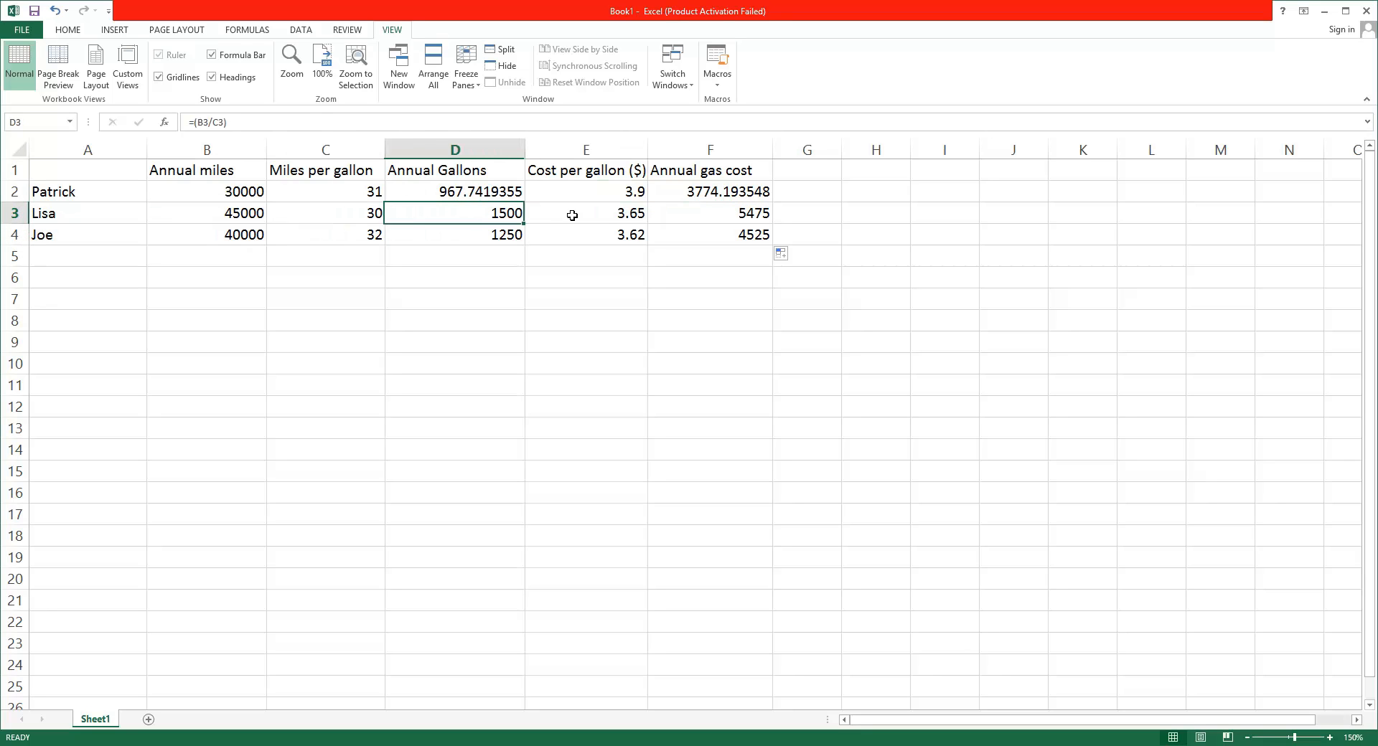
left_click(356, 220)
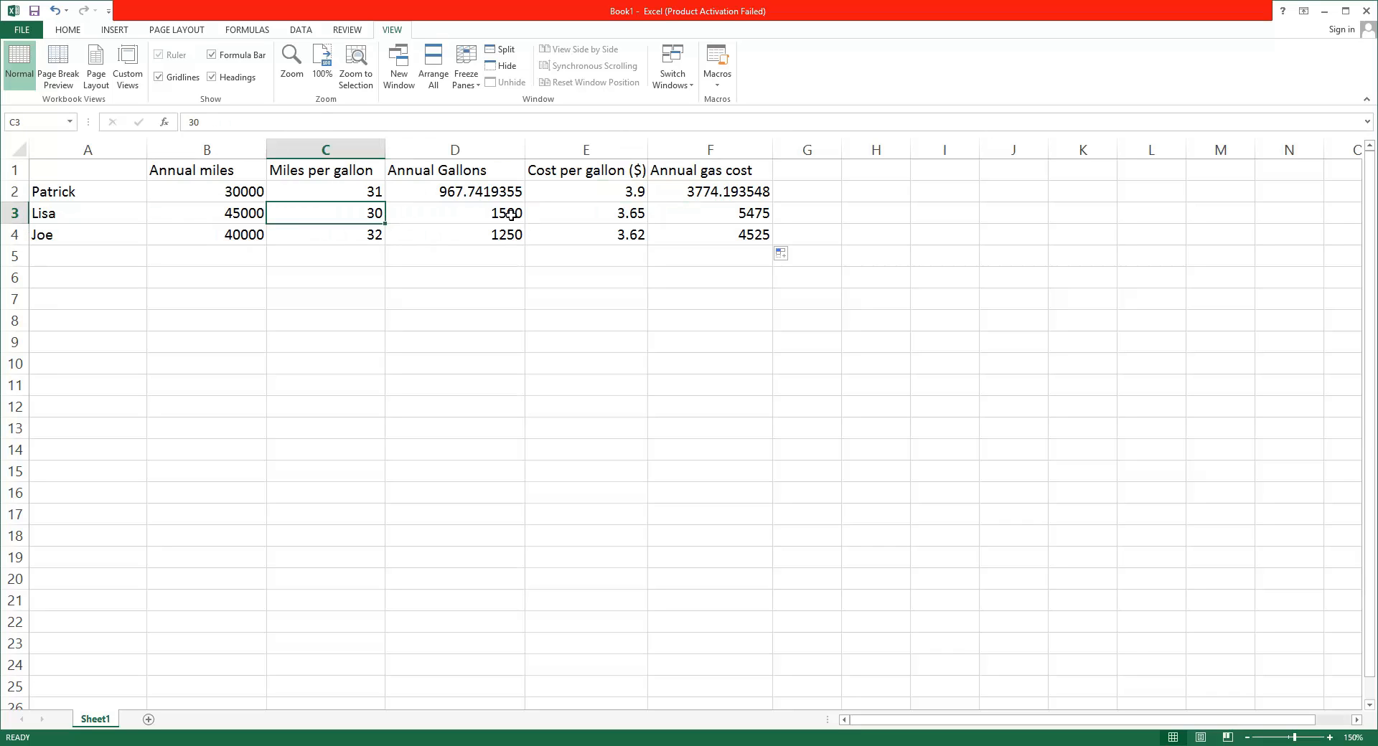
left_click(509, 214)
left_click(627, 213)
left_click(720, 213)
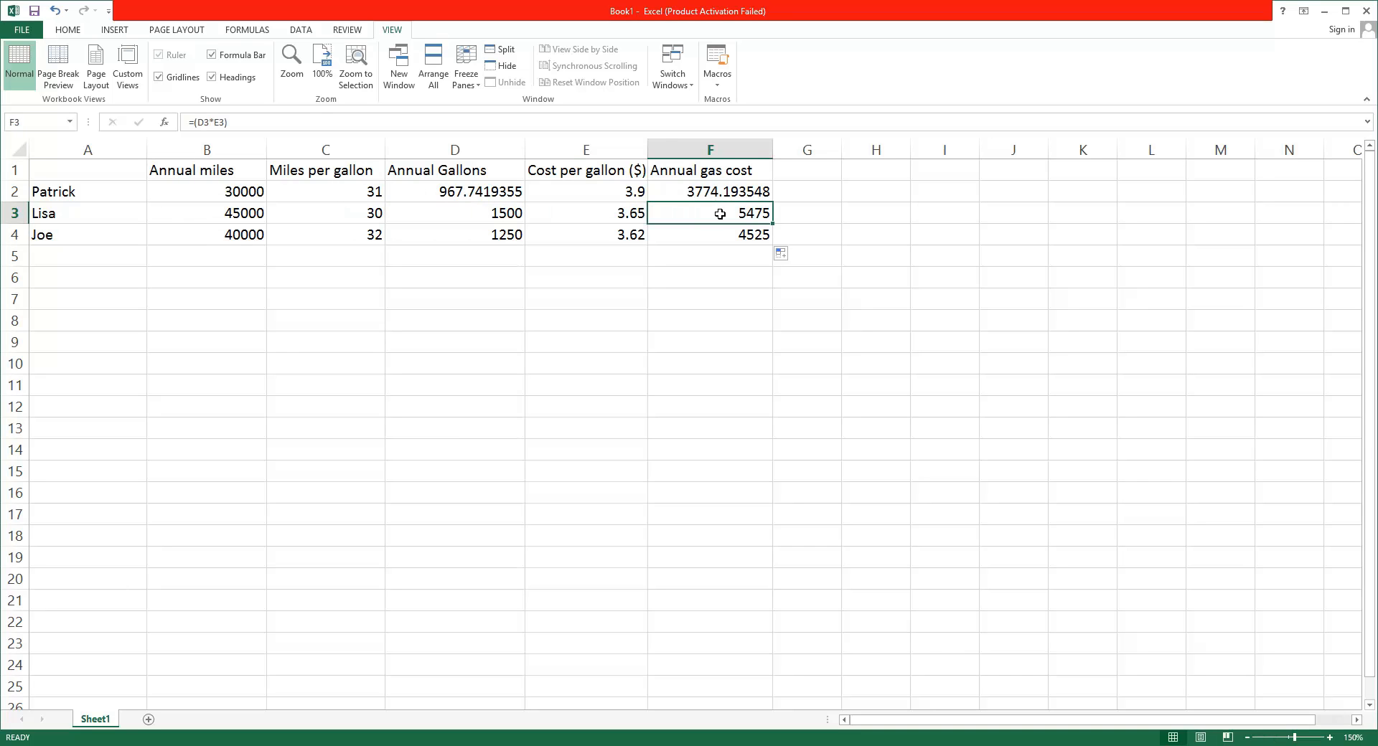
left_click(500, 236)
left_click(592, 238)
left_click(707, 239)
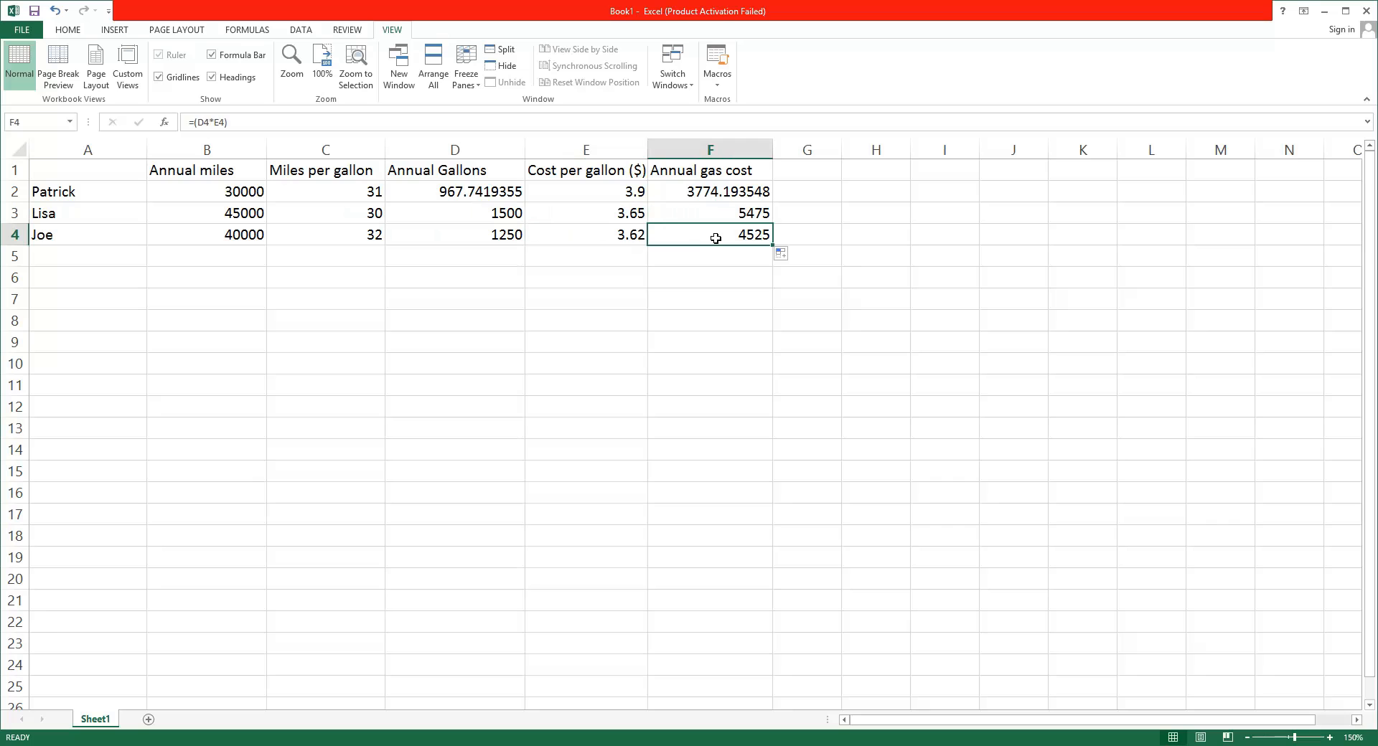